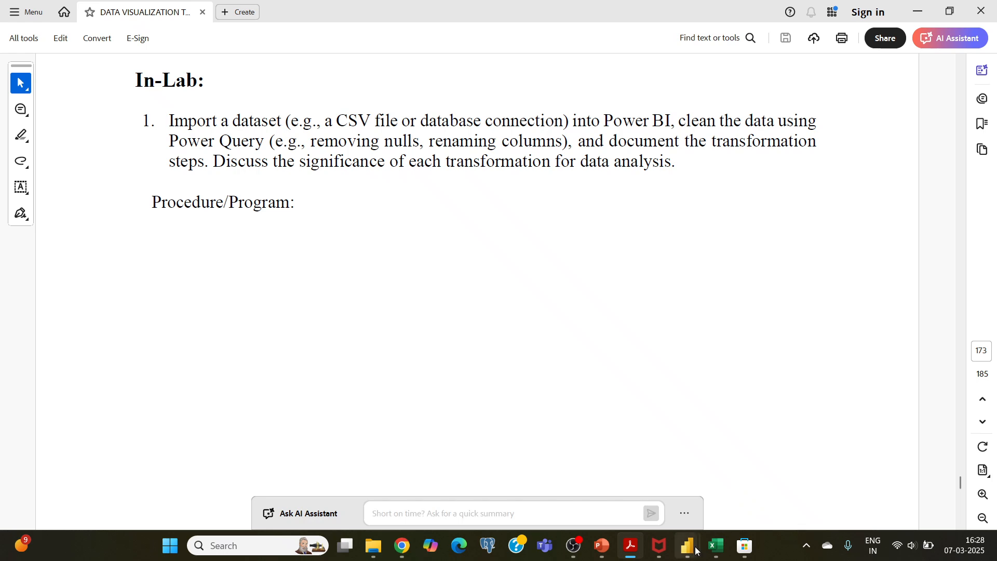
Switch to Power BI Desktop and close the untitled report without saving its changes
mouse_move(705, 546)
click(747, 502)
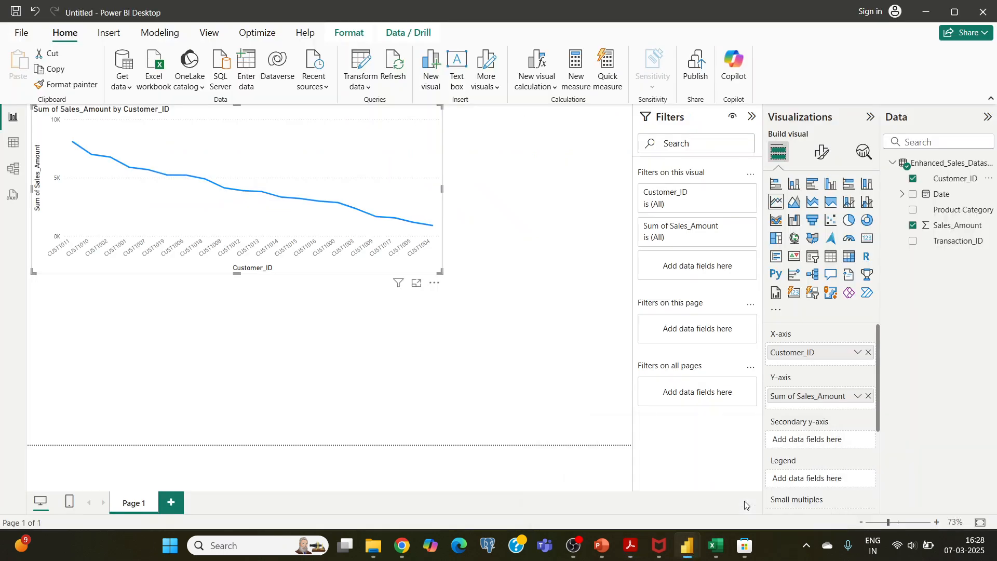
click(987, 11)
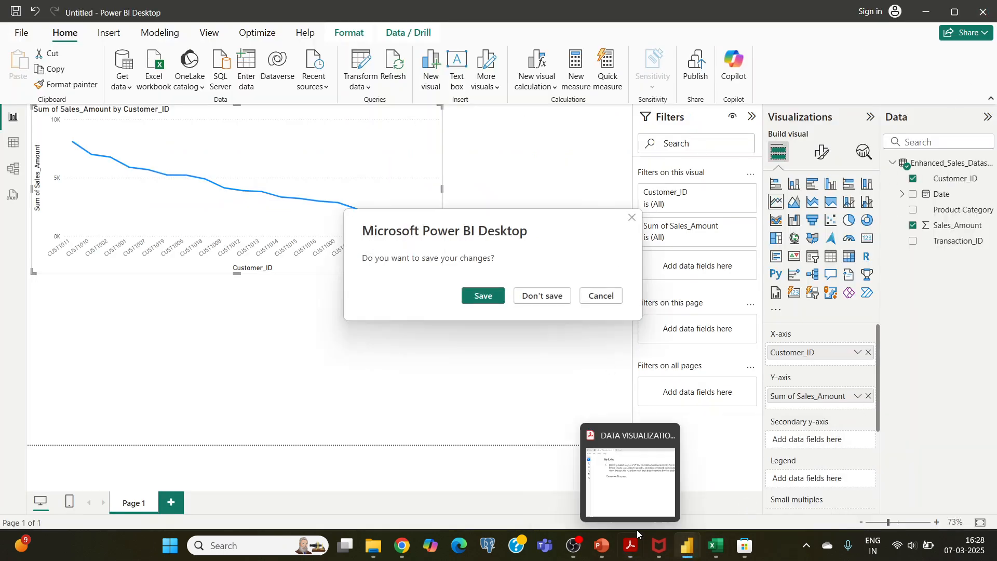
click(540, 294)
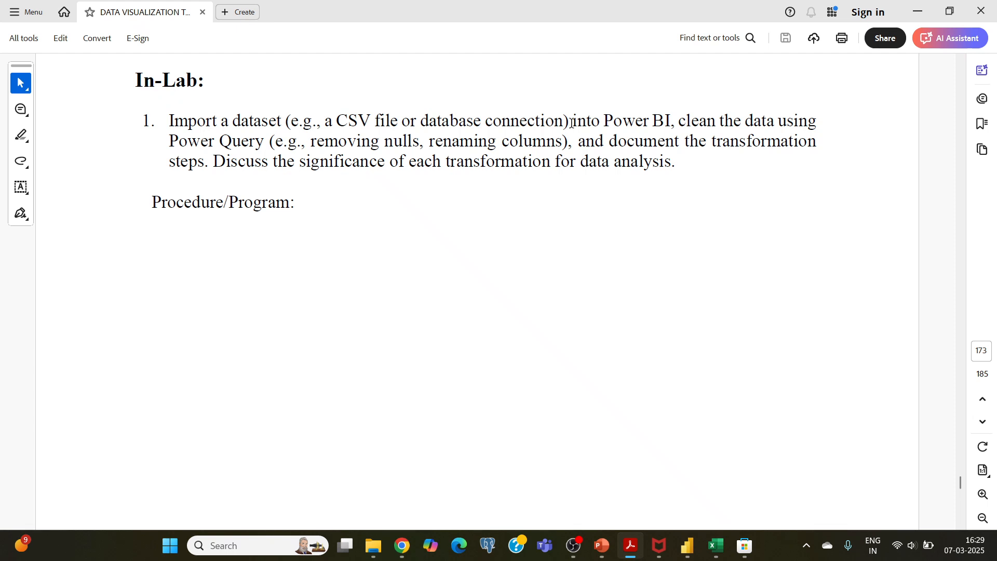
Switch to the Azure portal in Chrome, search for "azure sql" and open the Azure SQL service
click(402, 546)
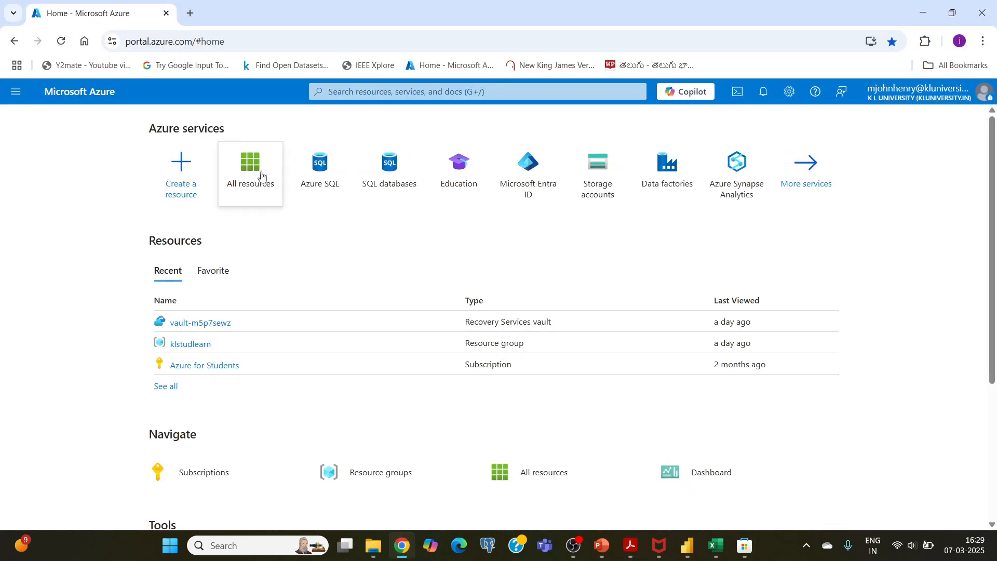
click(342, 92)
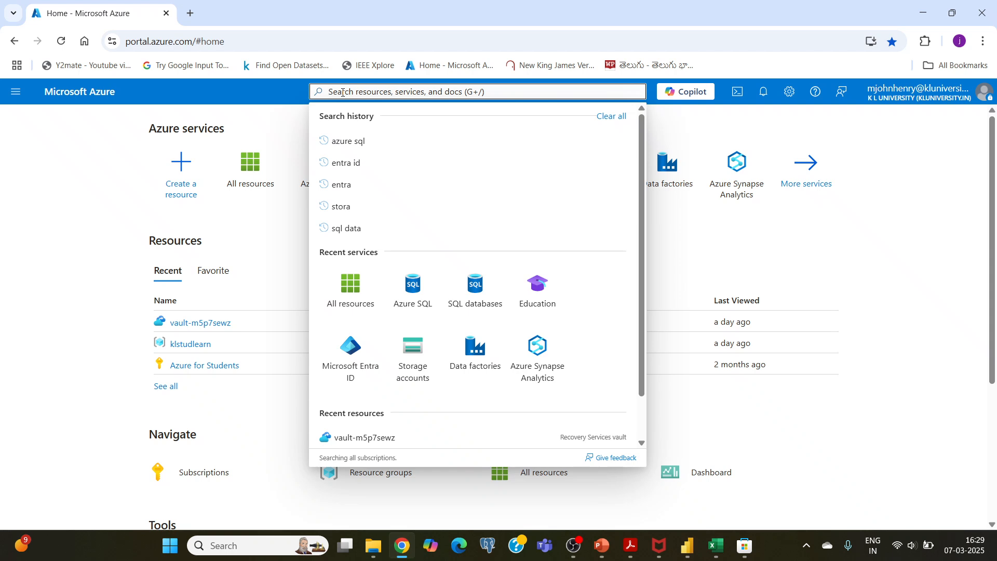
text(azu)
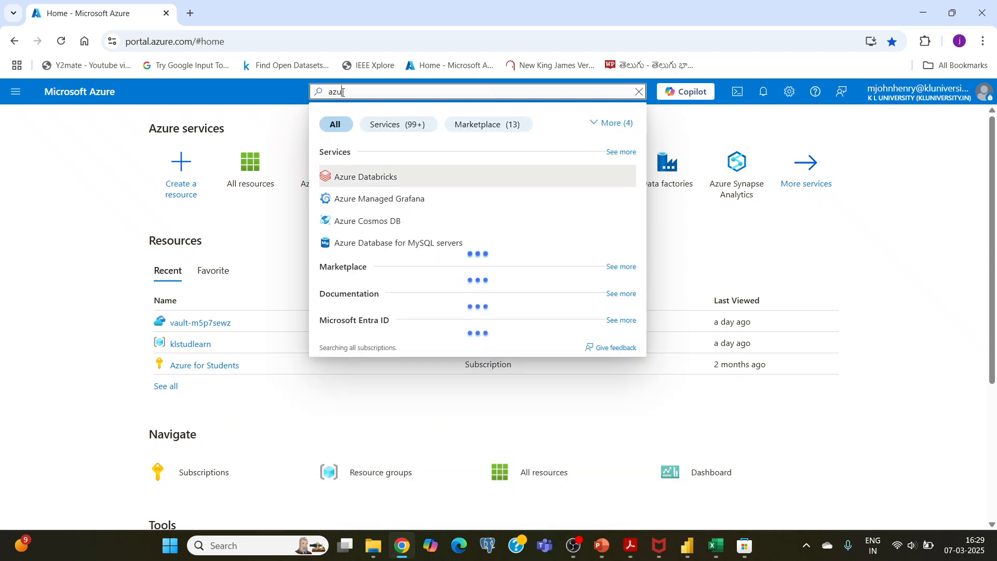
text(re sql)
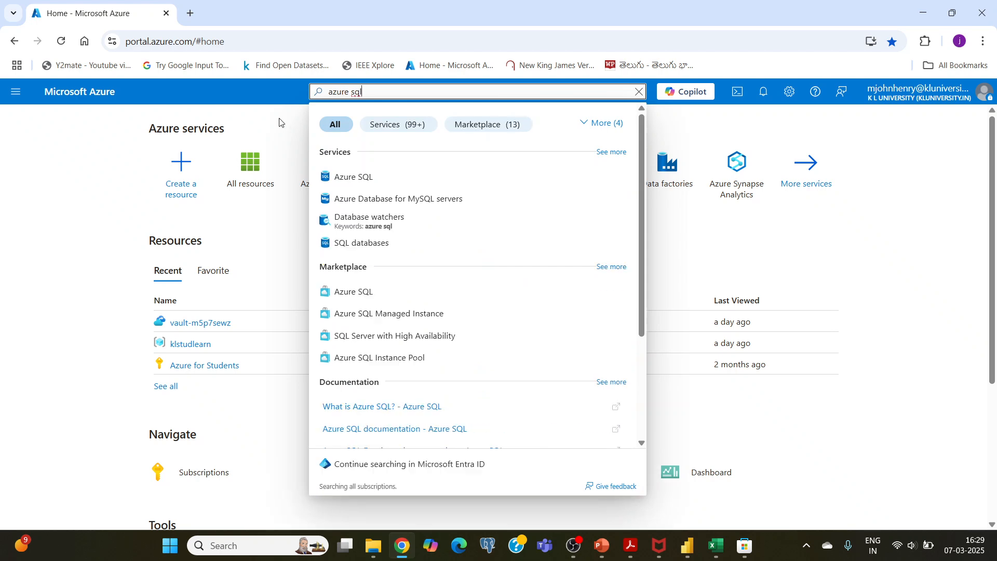
click(346, 178)
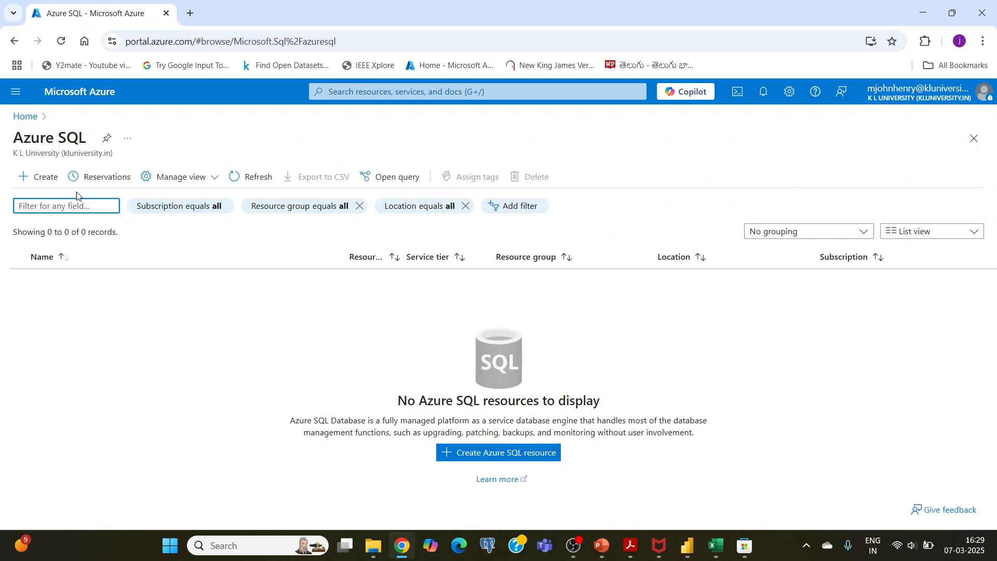
Start creating a SQL database of resource type Single database and assign it to the klstudlearn resource group
click(42, 180)
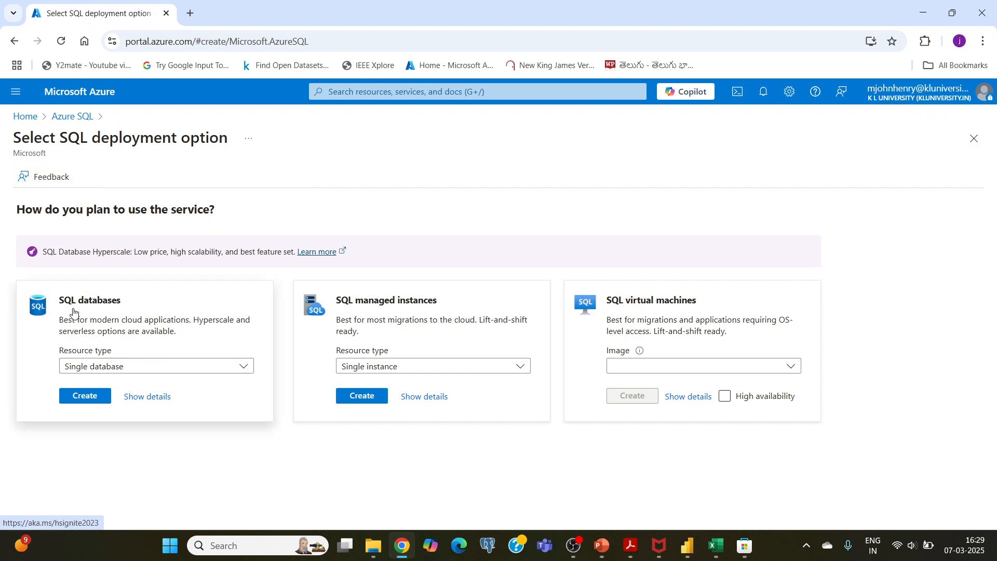
click(85, 396)
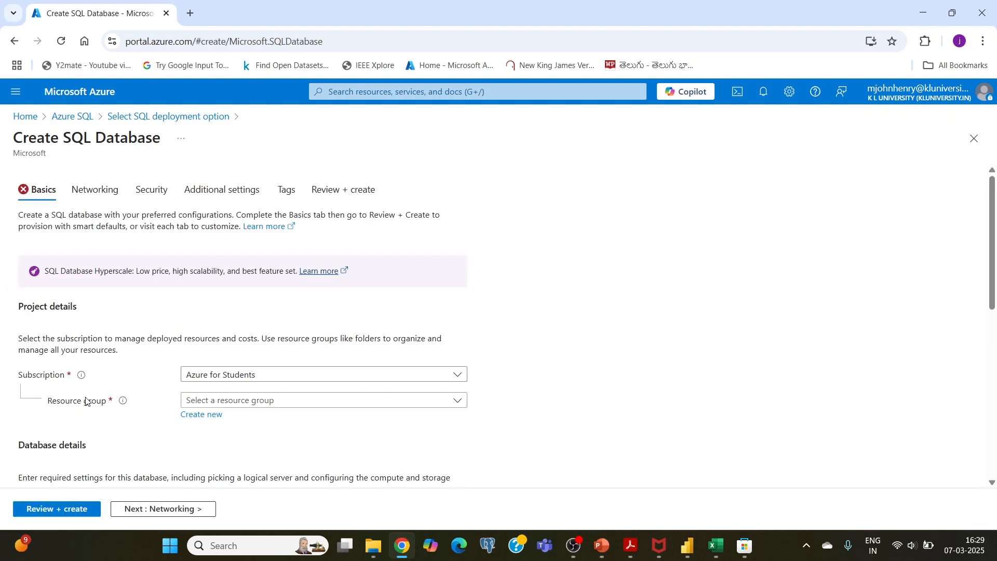
scroll(86, 400, down, 4)
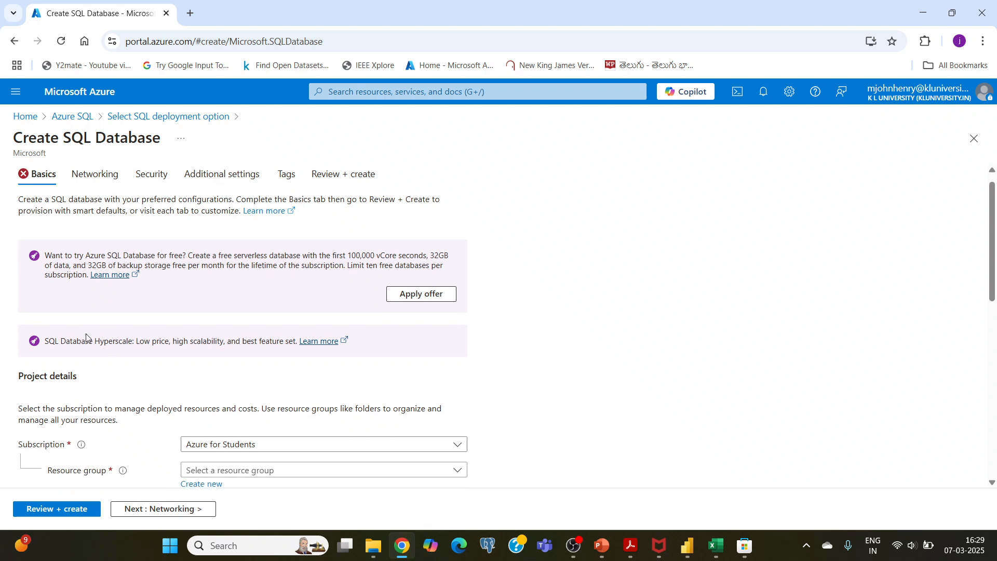
scroll(85, 332, down, 1)
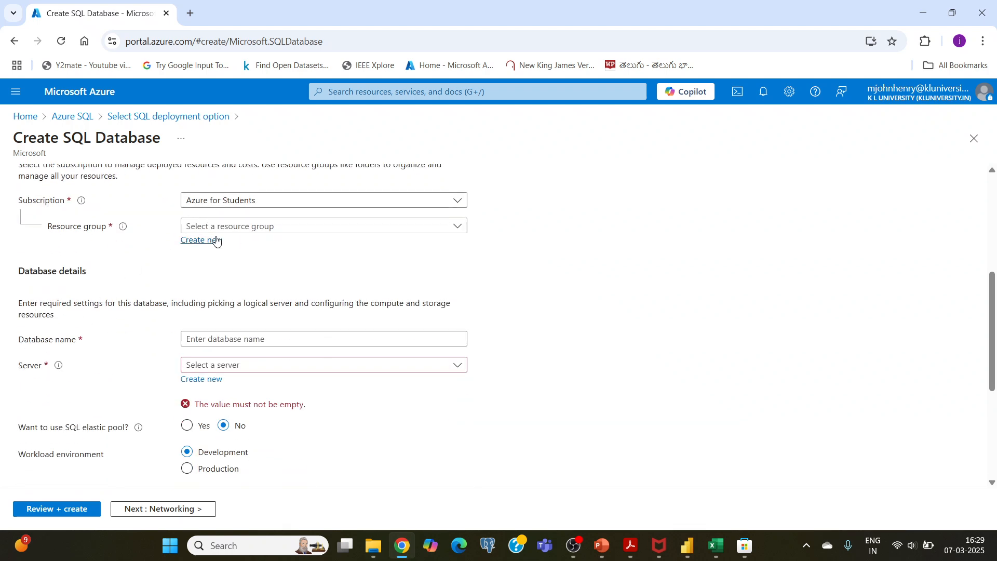
click(265, 231)
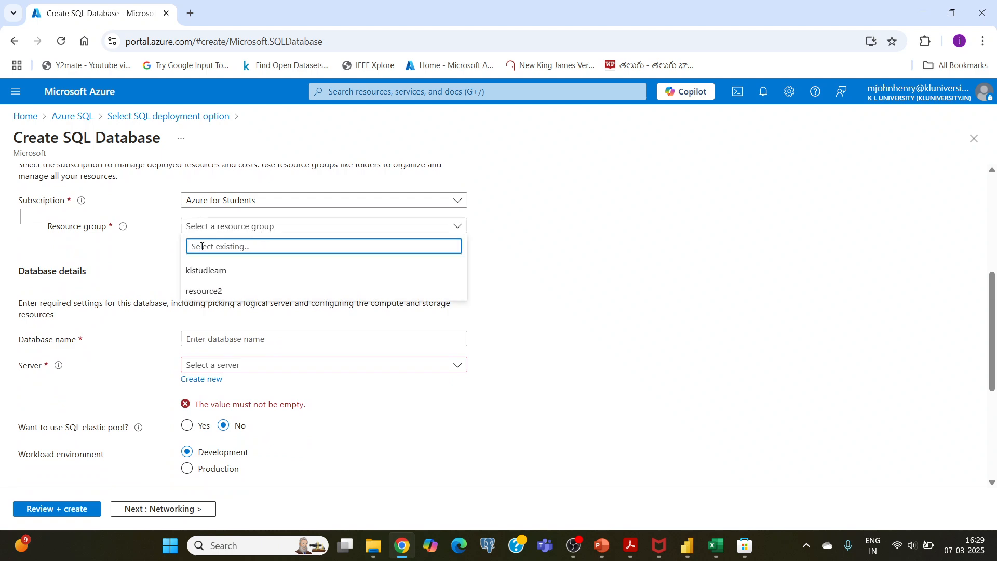
click(216, 274)
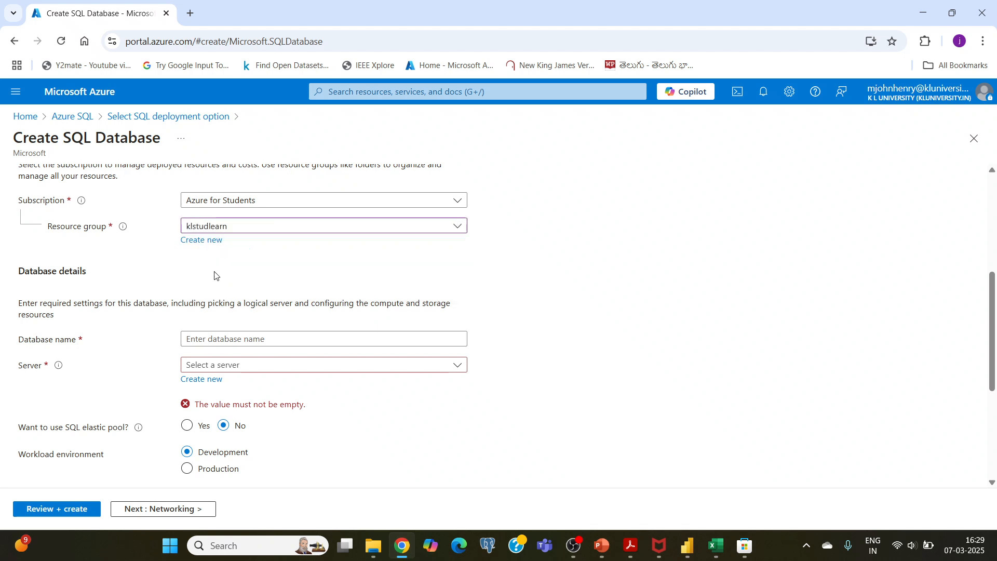
Name the new database kltestdatabase
scroll(171, 265, down, 3)
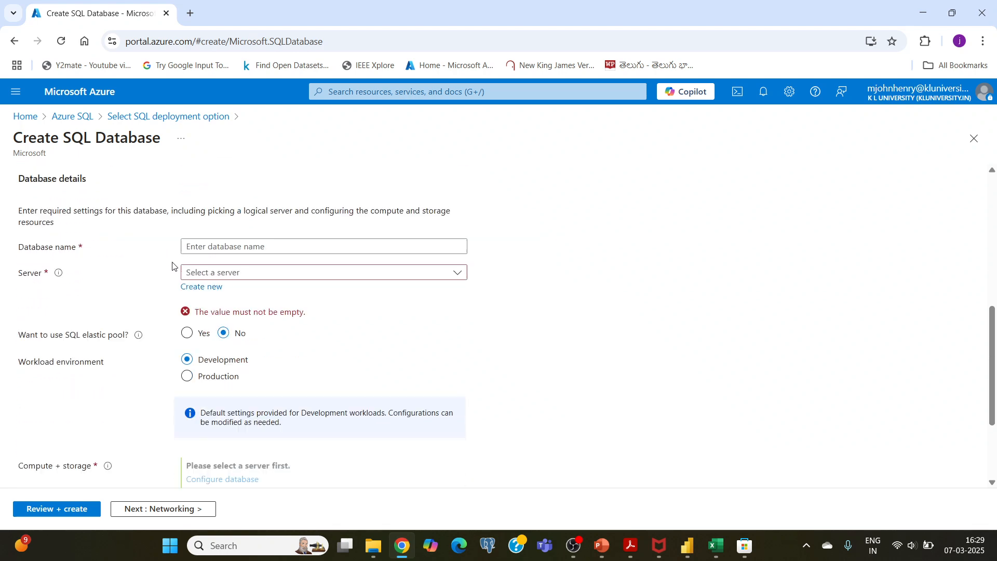
scroll(63, 258, up, 1)
click(222, 273)
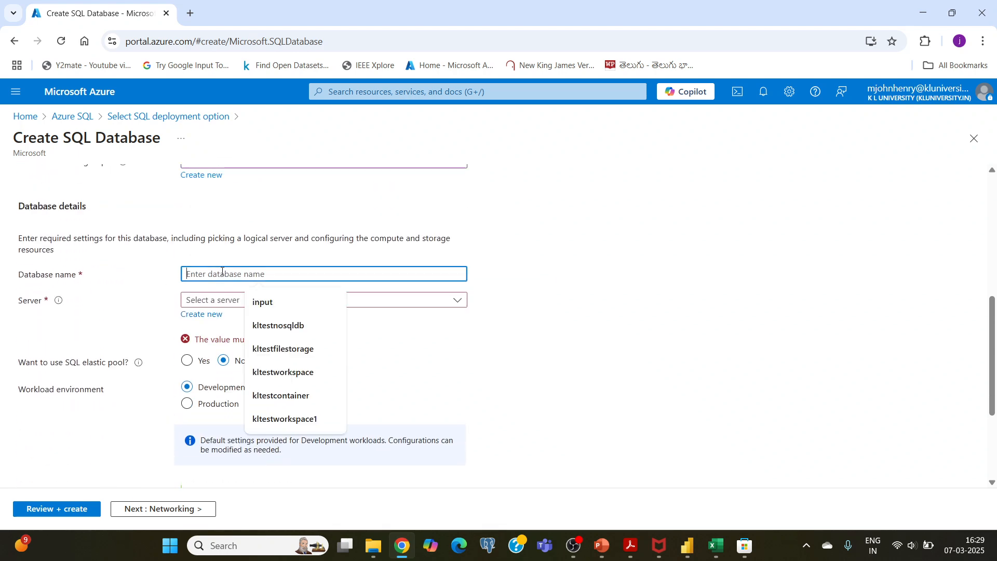
text(kltest)
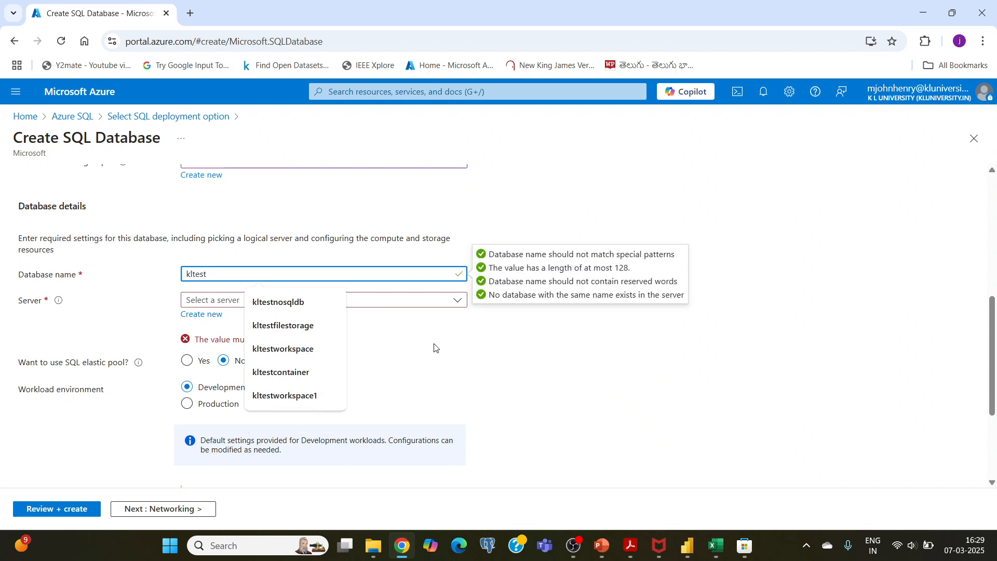
text(da)
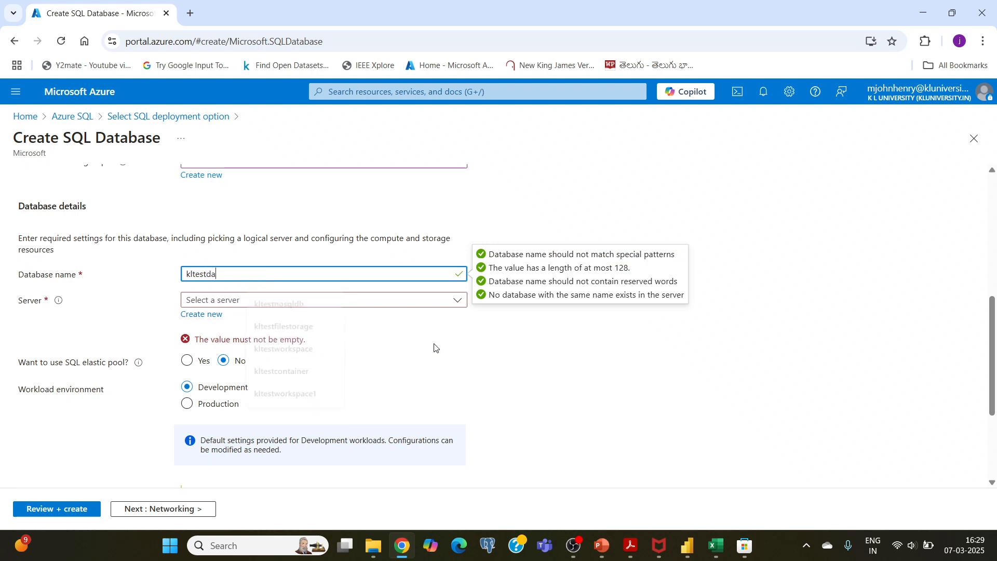
text(tabase)
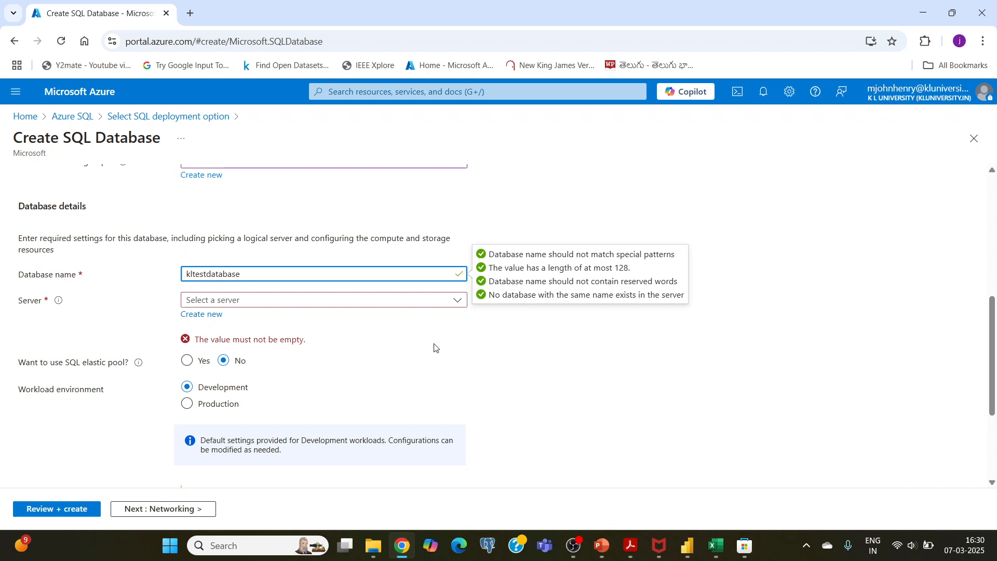
click(161, 305)
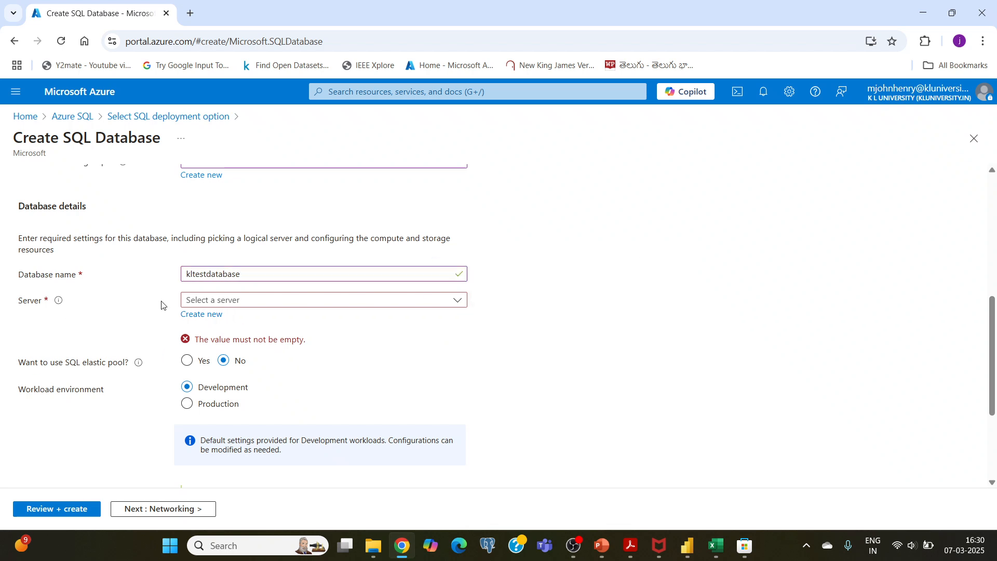
Check the existing servers available for the database and open the form for creating a new one
click(261, 301)
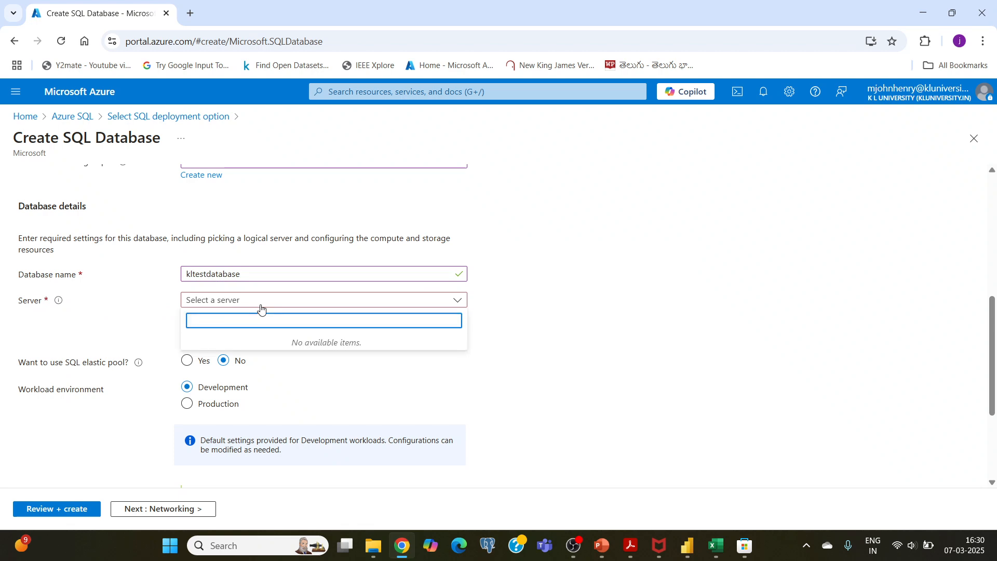
click(151, 311)
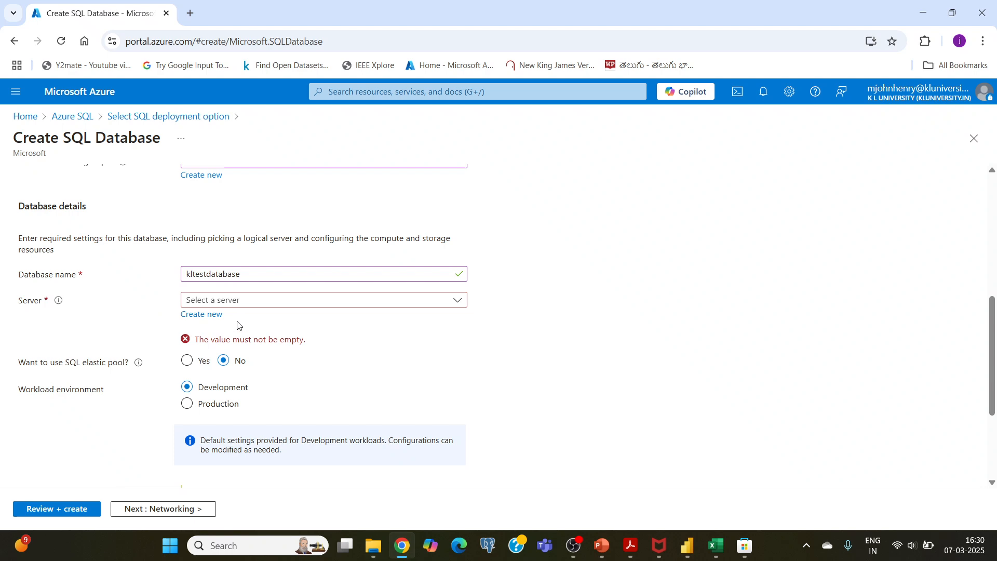
click(214, 315)
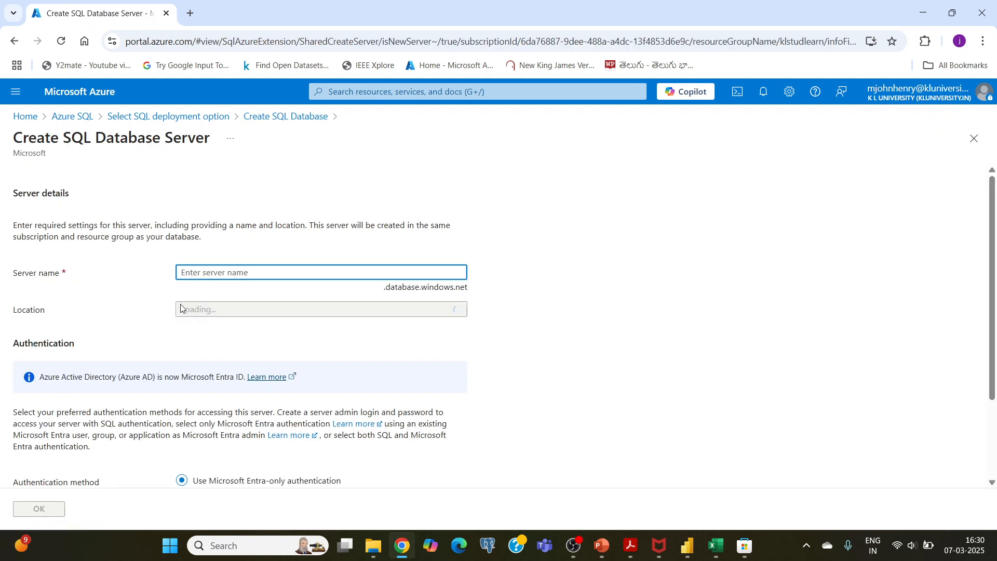
Name the new SQL database server kltestdataserver
click(211, 273)
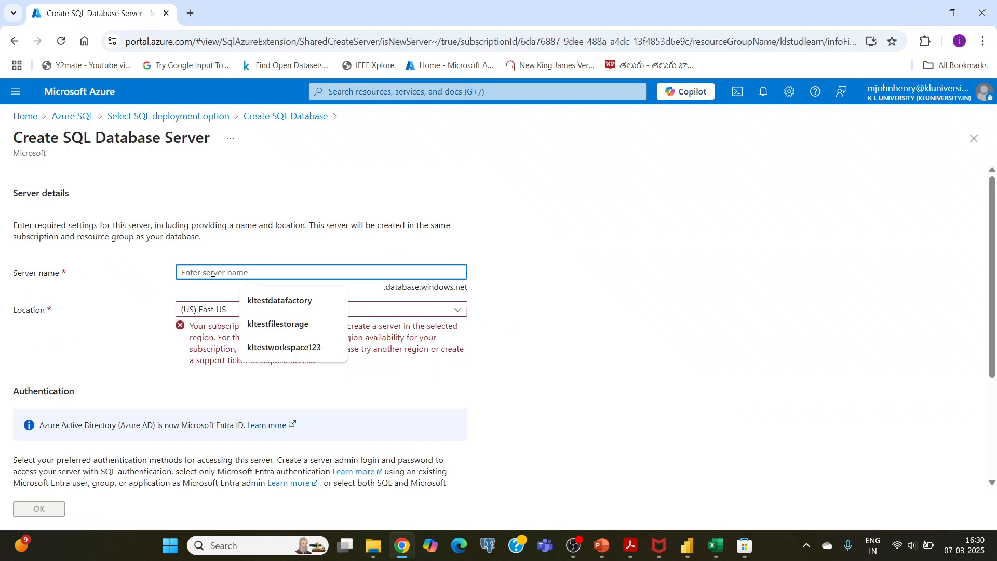
text(kltestd)
key(BackSpace)
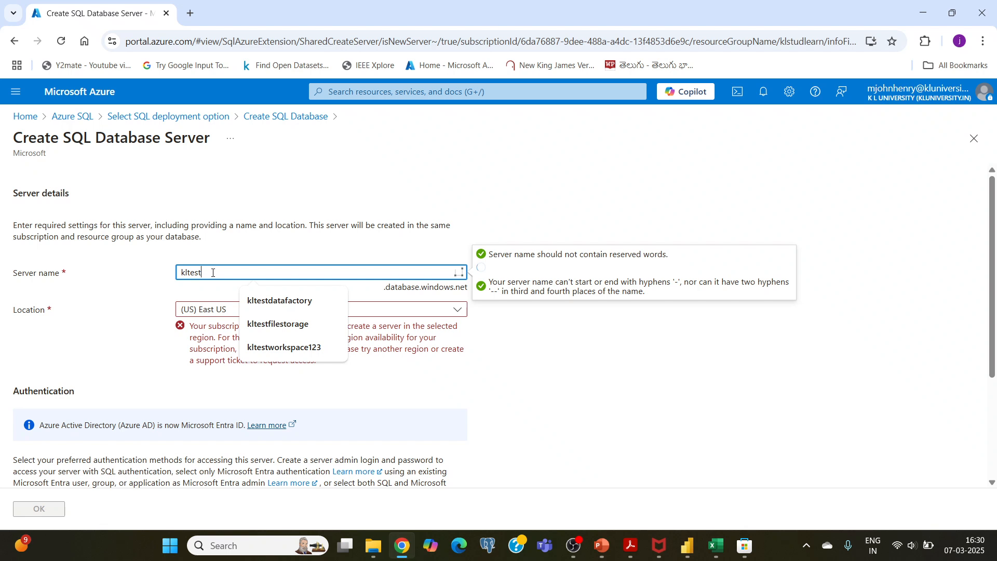
text(sql)
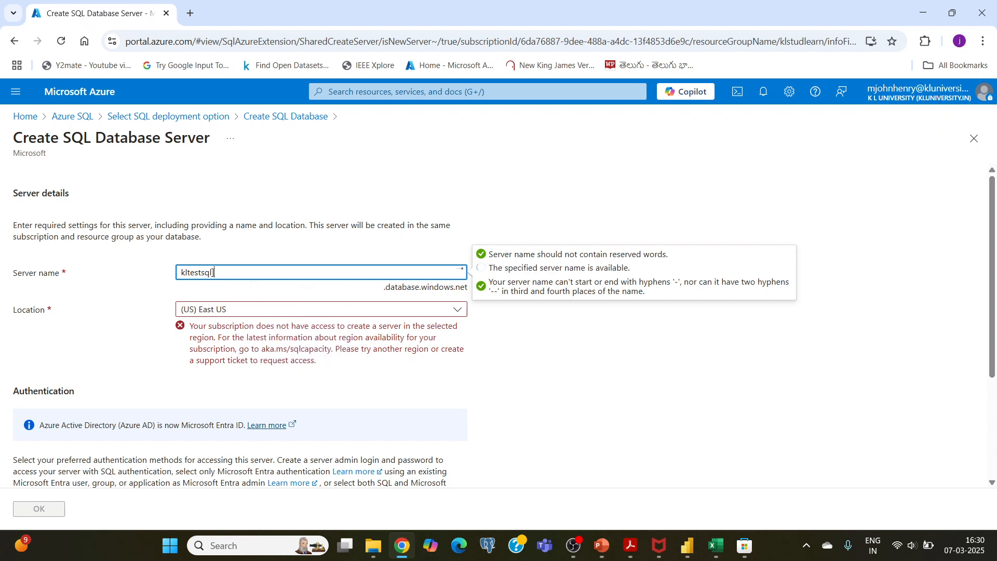
text(server)
key(BackSpace)
key(BackSpace)
key(BackSpace)
key(BackSpace)
key(BackSpace)
key(BackSpace)
key(BackSpace)
key(BackSpace)
key(BackSpace)
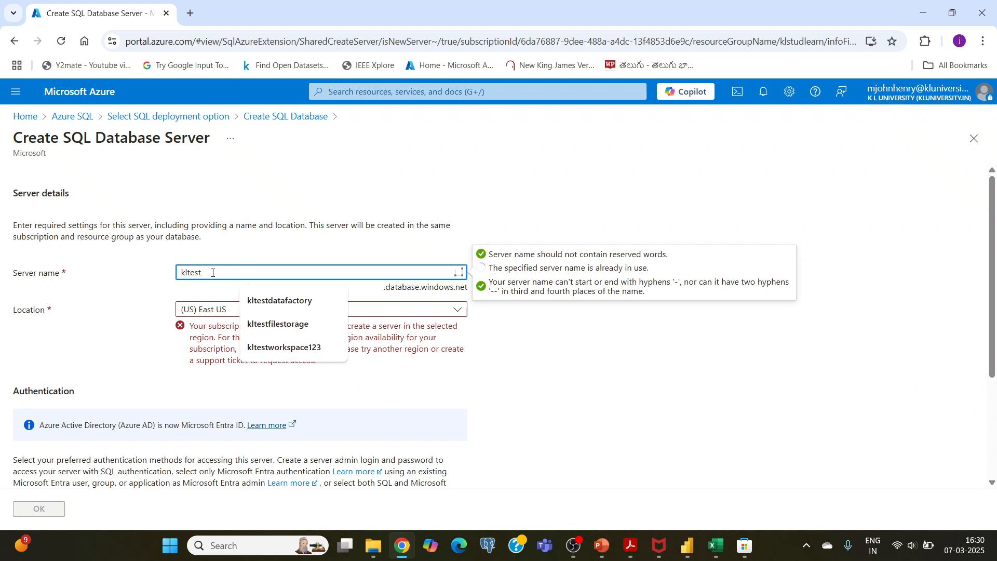
text(dataser)
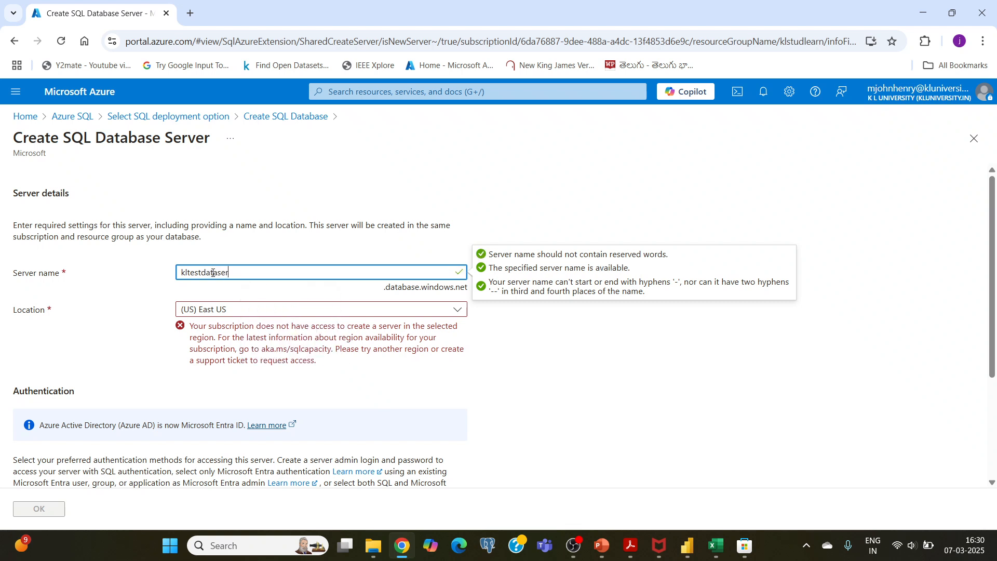
text(ver)
click(133, 291)
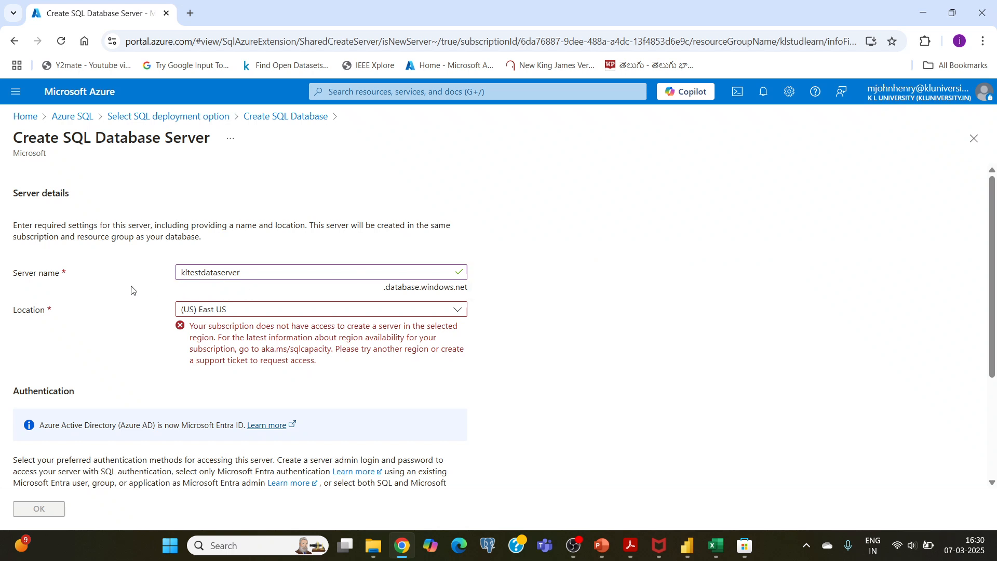
Set the server's location to (Asia Pacific) Central India
scroll(158, 335, down, 1)
click(248, 250)
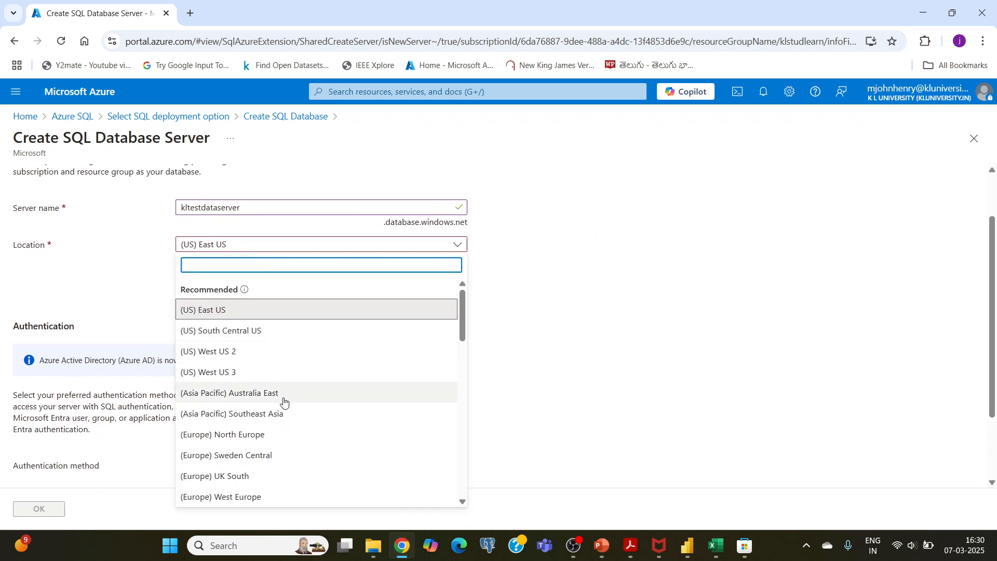
scroll(252, 405, down, 3)
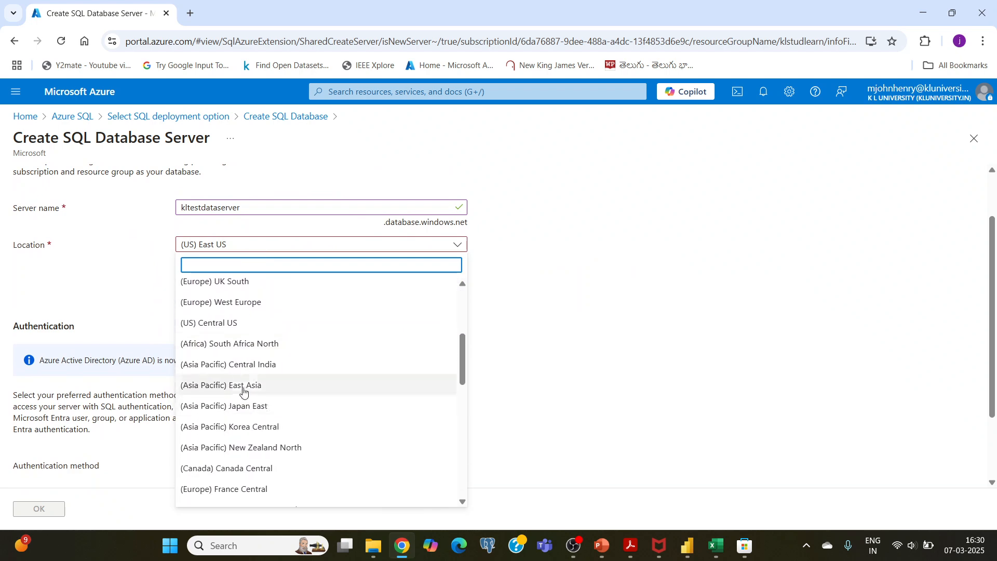
click(238, 366)
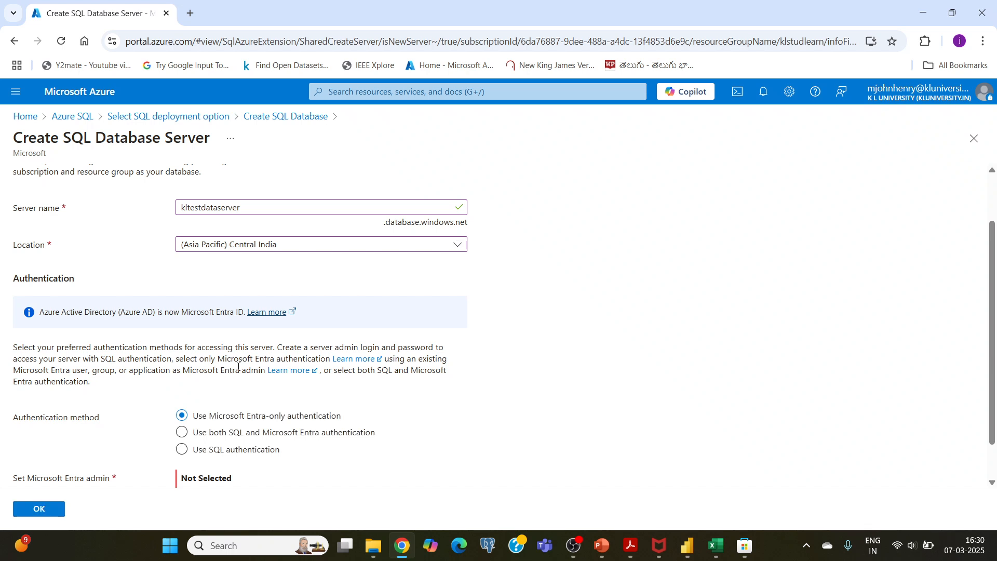
Set the server's authentication method to use both SQL and Microsoft Entra authentication
scroll(197, 313, down, 1)
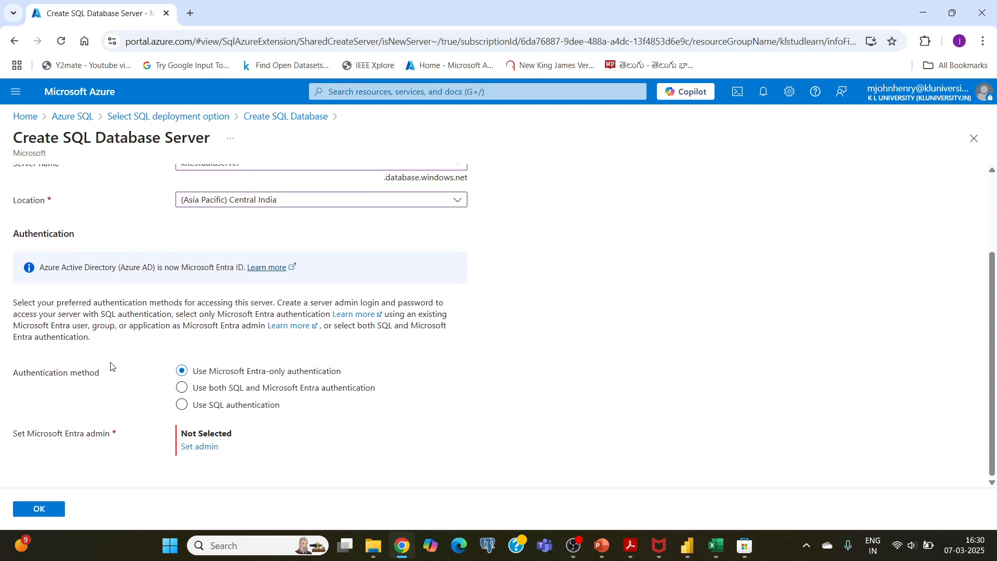
click(183, 389)
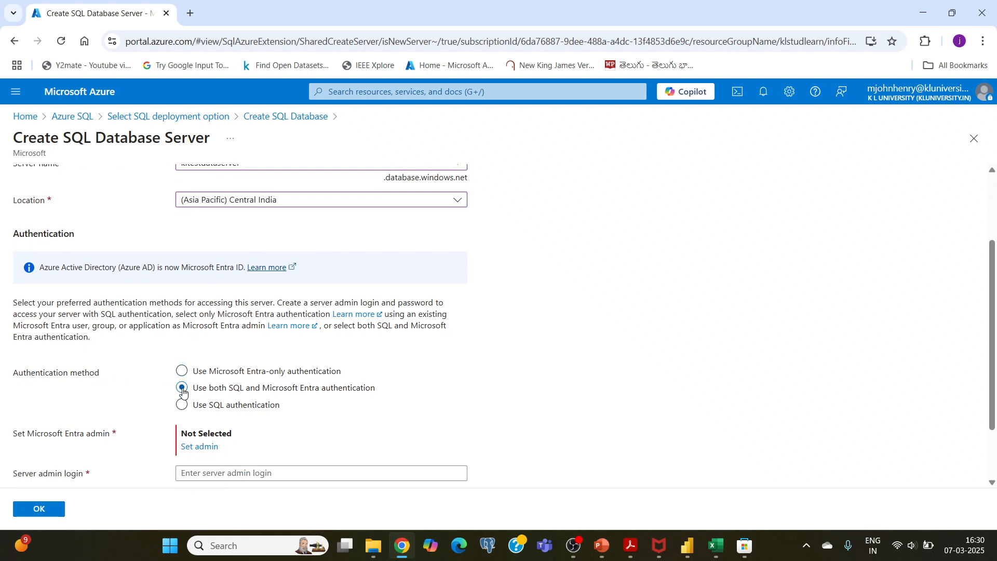
scroll(187, 384, down, 2)
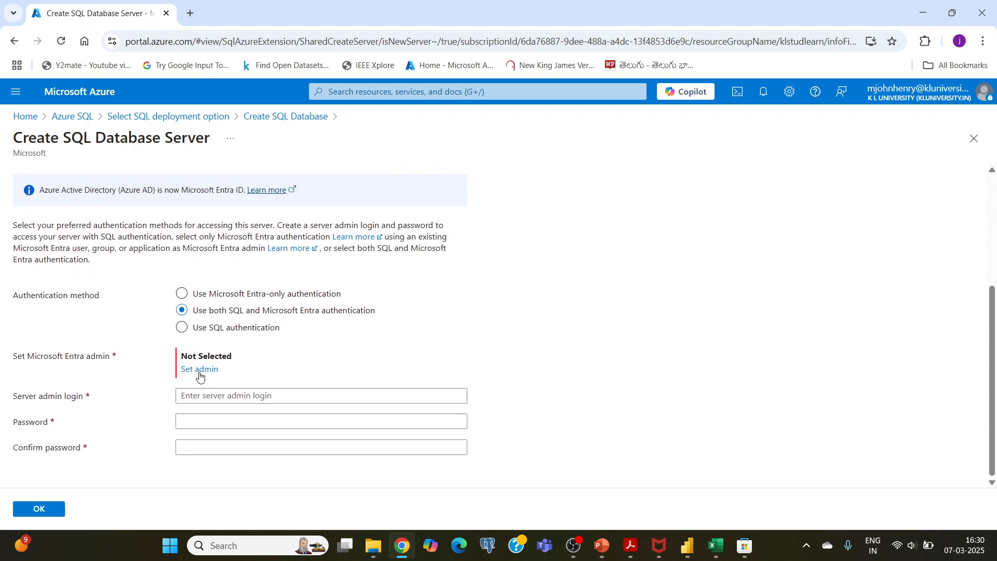
Set the server's Microsoft Entra admin by searching the directory for the administrator's name and choosing their university account
click(200, 370)
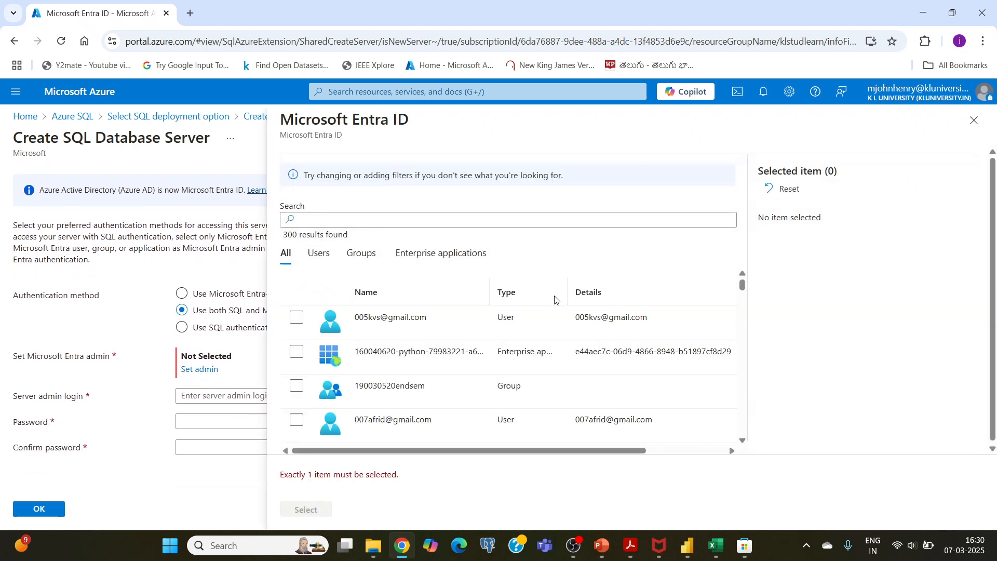
click(344, 219)
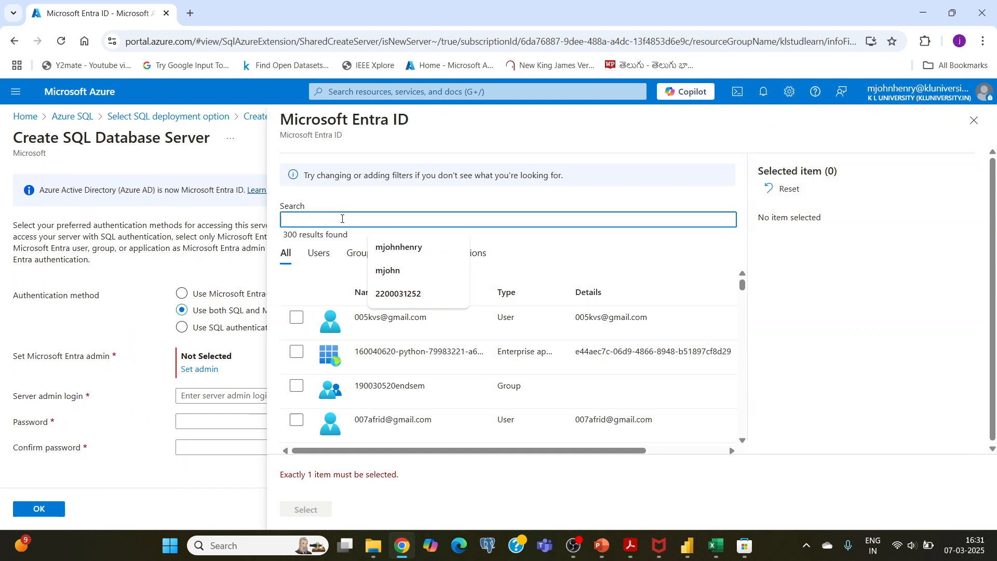
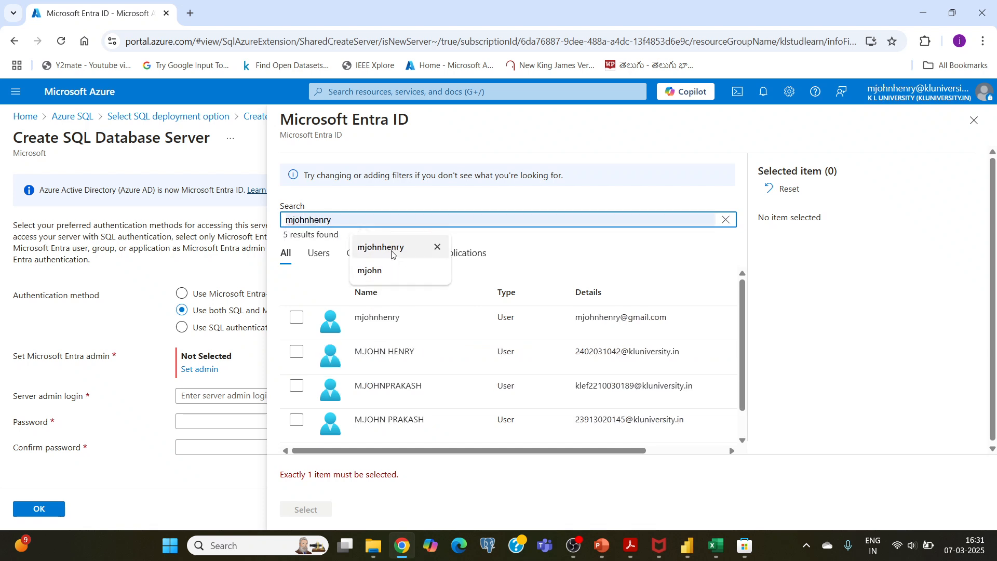
click(393, 250)
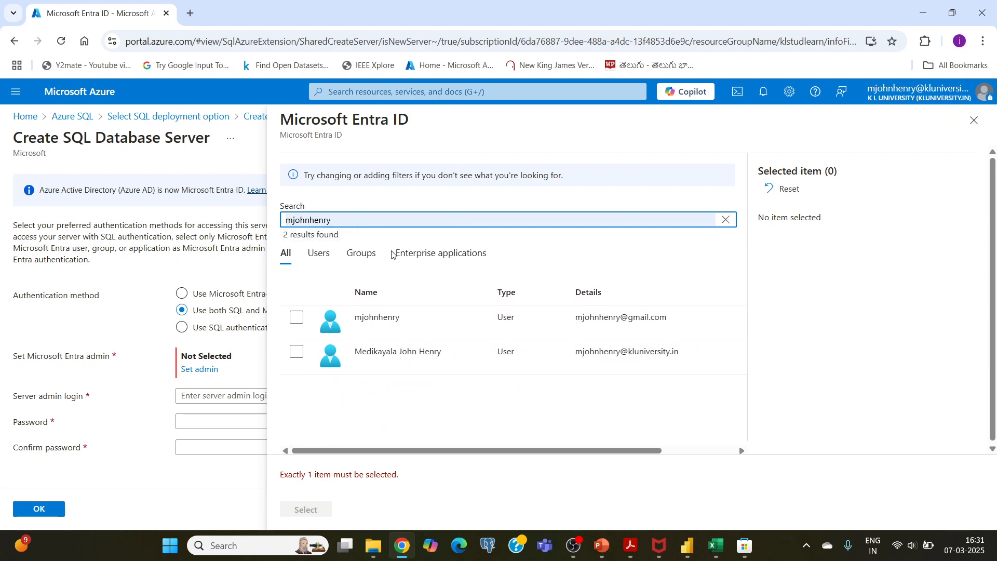
click(296, 353)
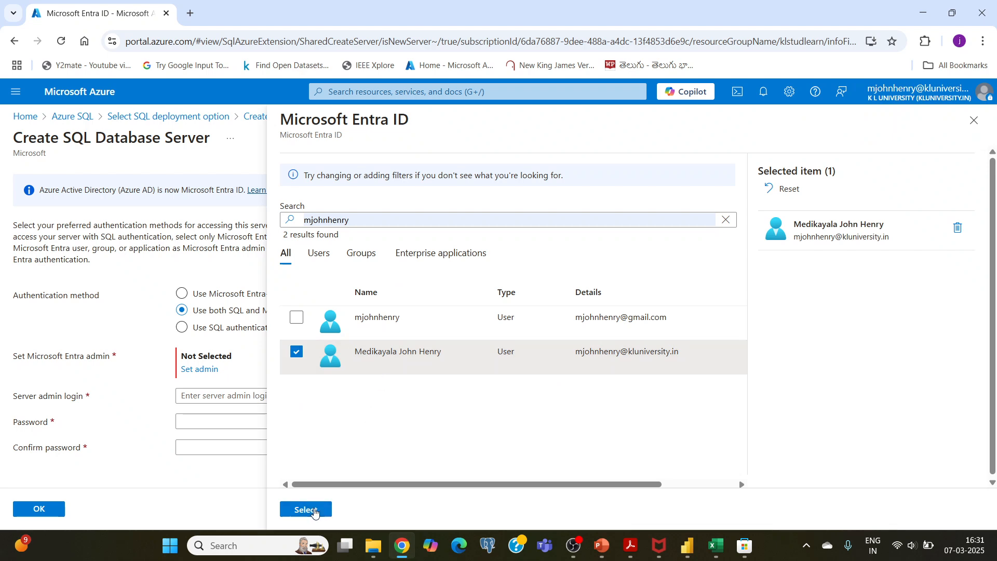
click(306, 509)
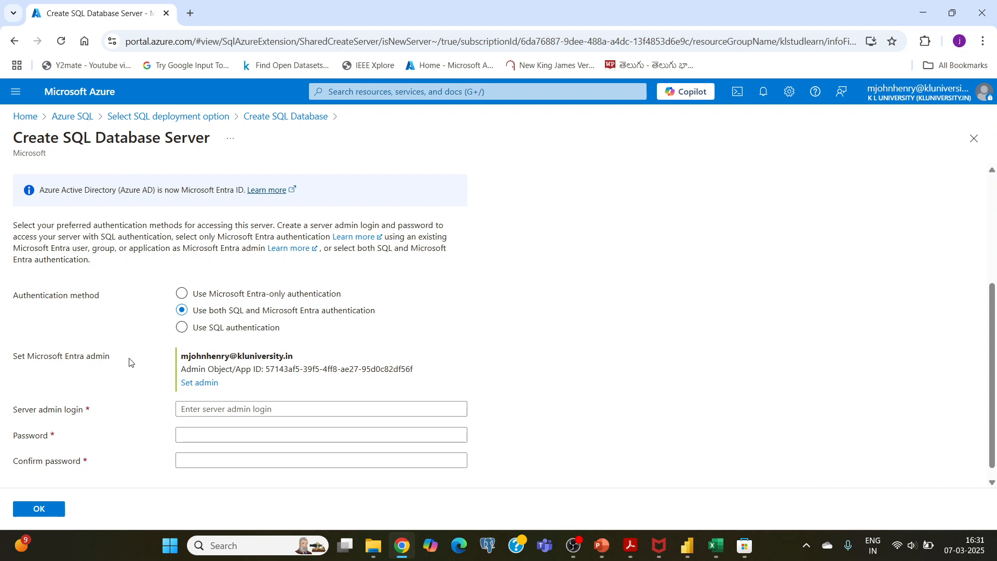
Enter kladmin as the server admin login
scroll(130, 362, down, 1)
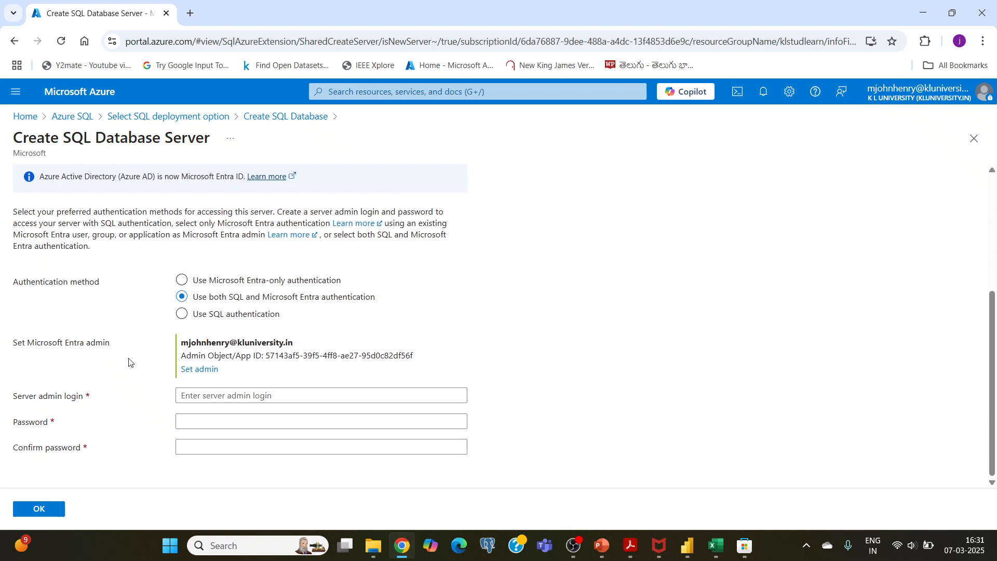
click(223, 395)
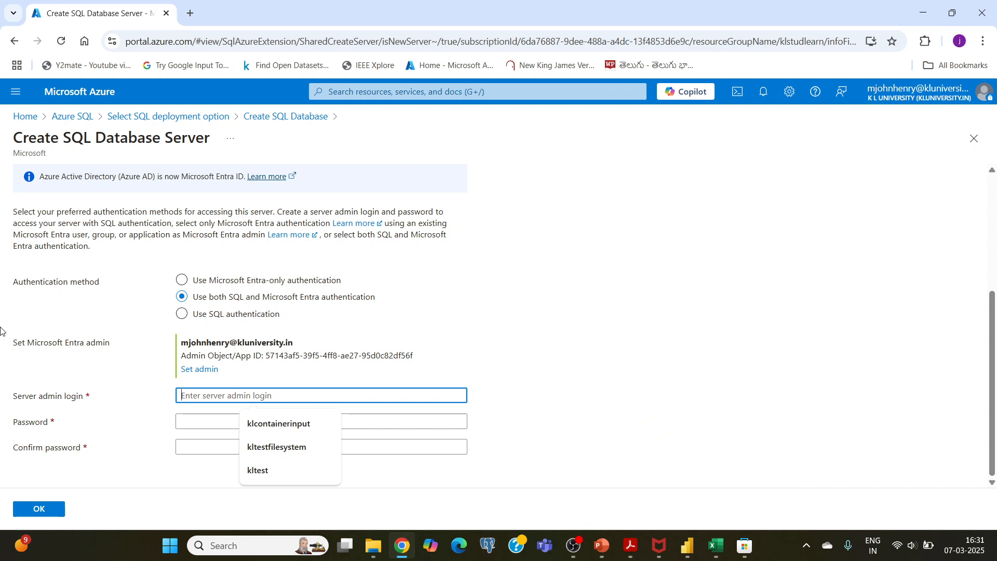
text(kladim)
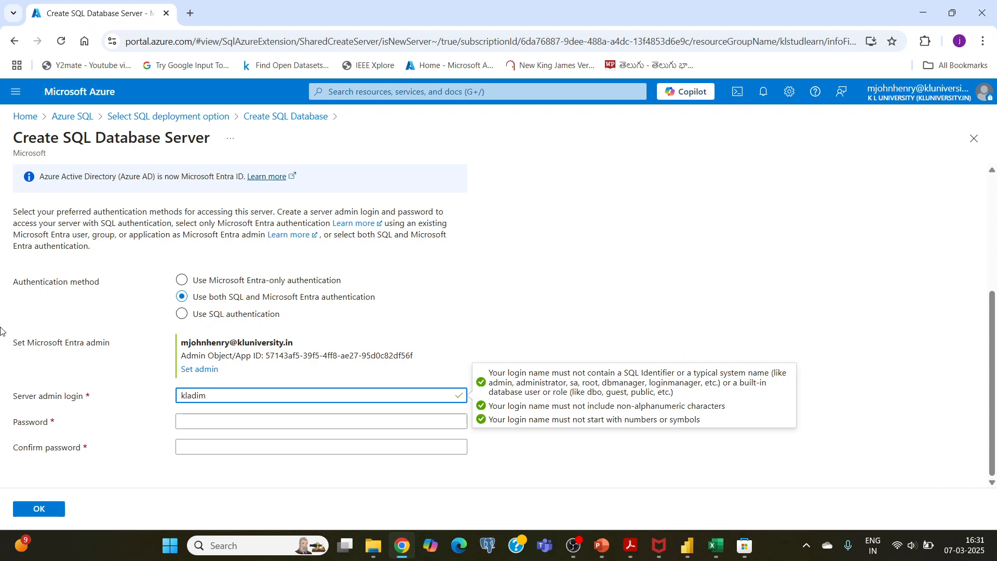
key(BackSpace)
key(BackSpace)
text(min)
Enter and confirm the server admin password, and accept the new server's settings
click(197, 423)
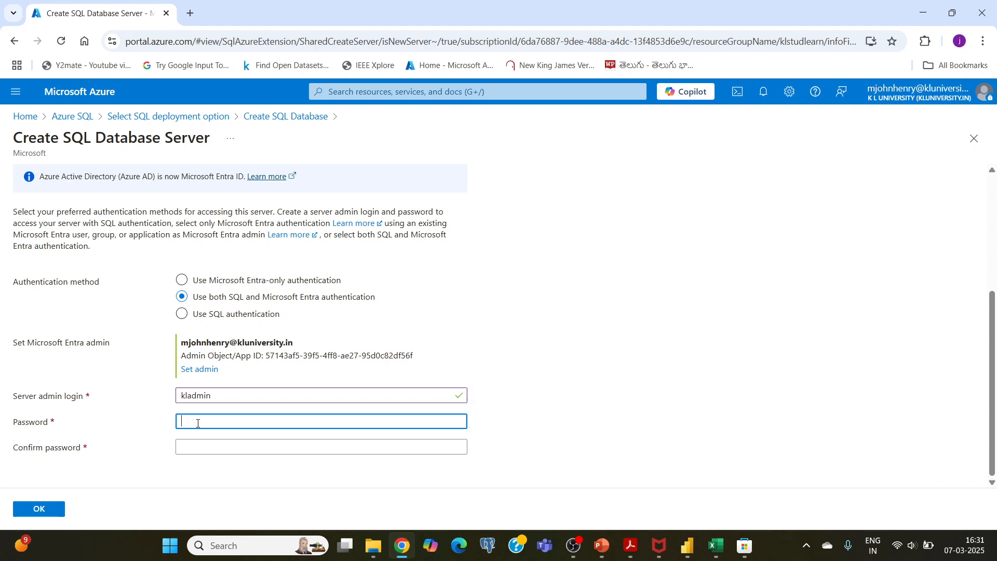
text(•••••)
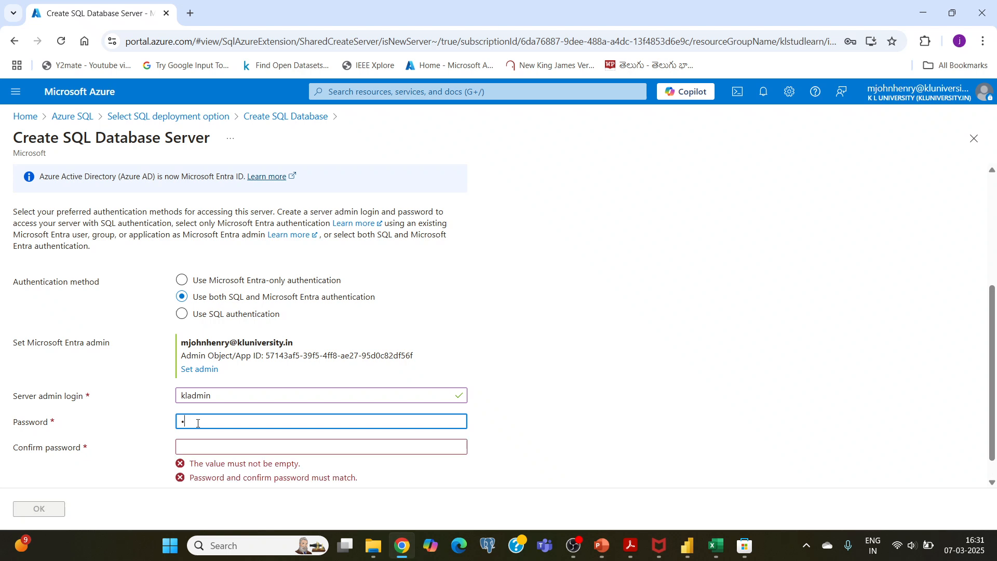
text(••••)
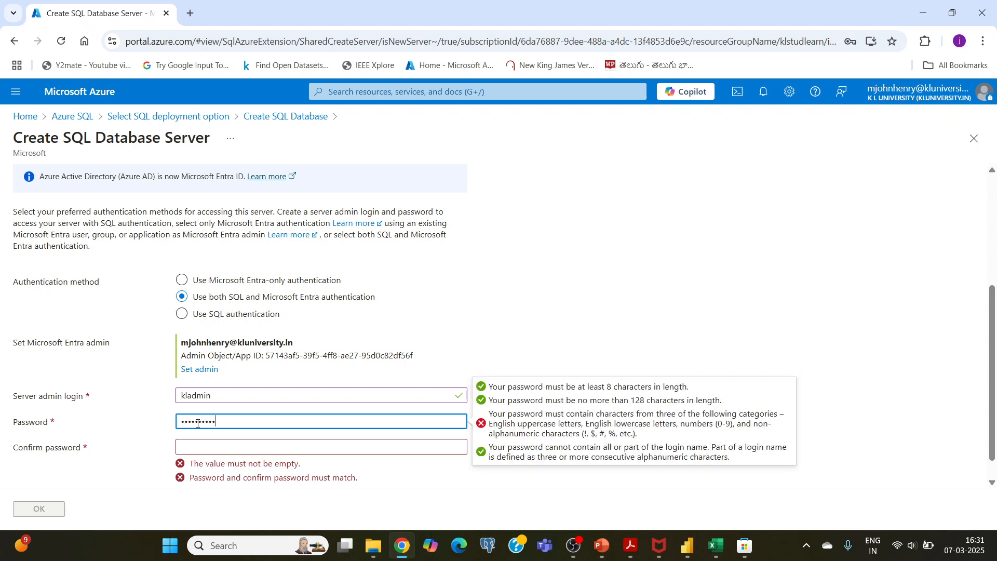
text(•••)
click(214, 450)
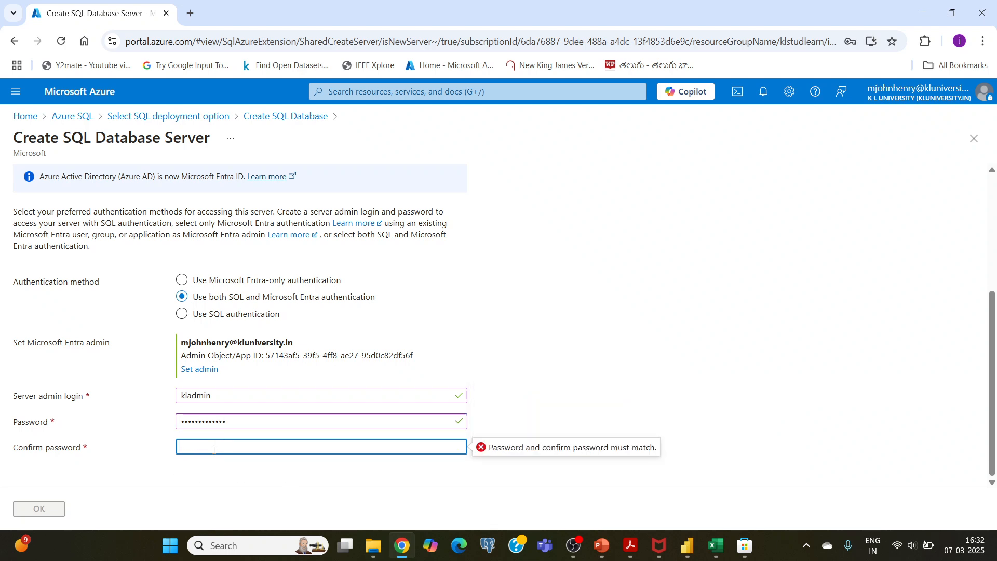
text(•••••••••••••)
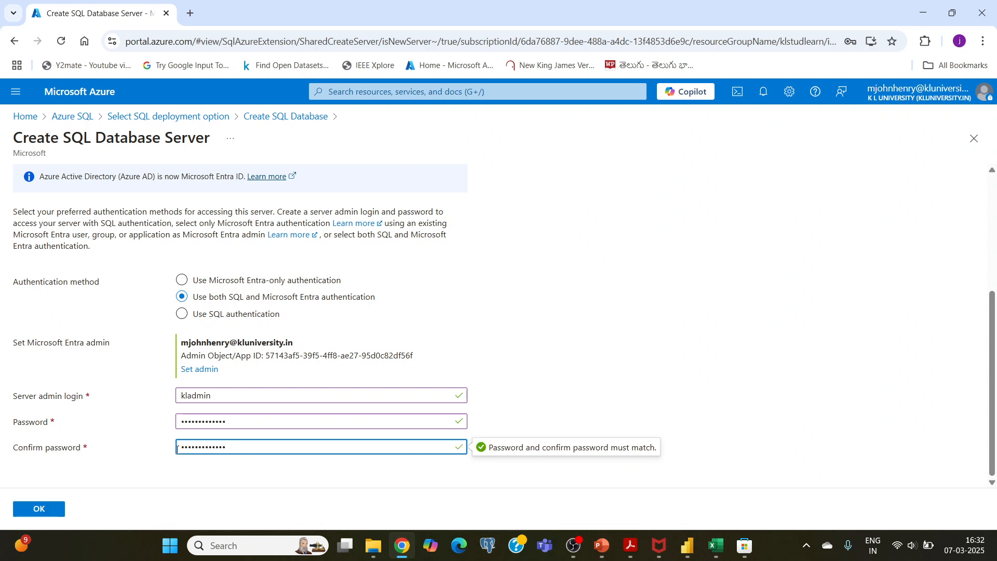
click(44, 511)
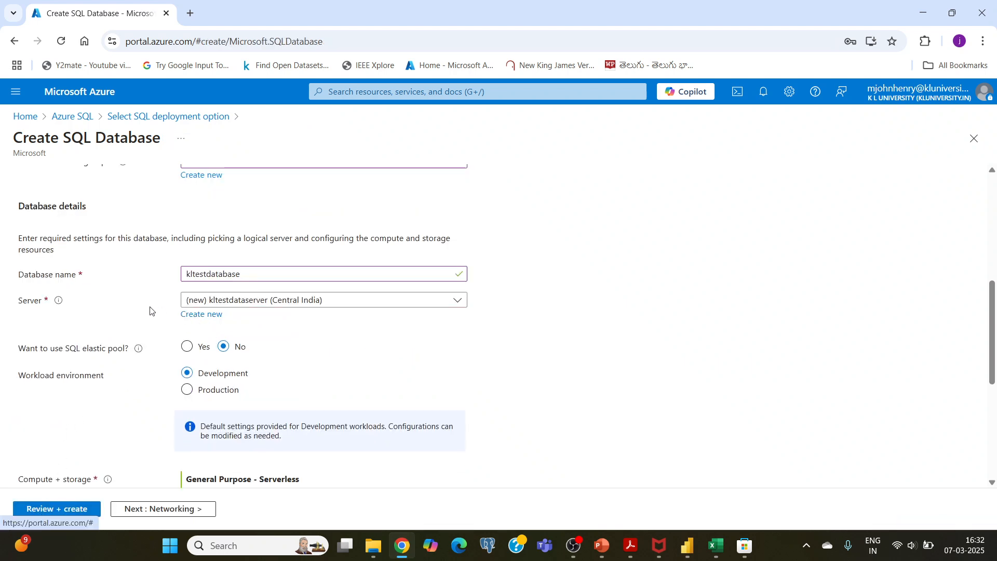
Check the database's server, workload and compute settings, and set backup storage redundancy to Locally-redundant backup storage
scroll(144, 278, down, 5)
scroll(144, 278, up, 3)
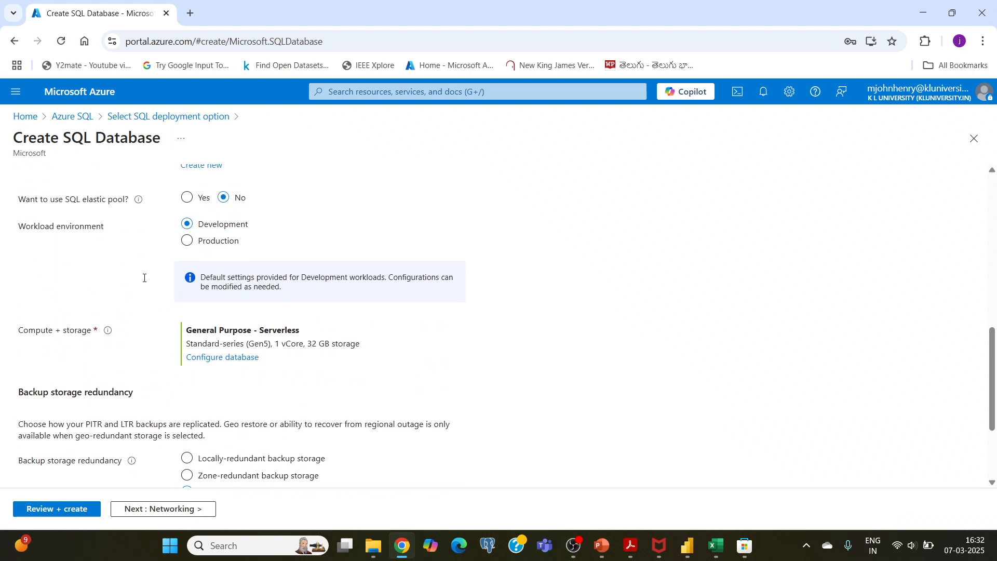
scroll(145, 281, down, 2)
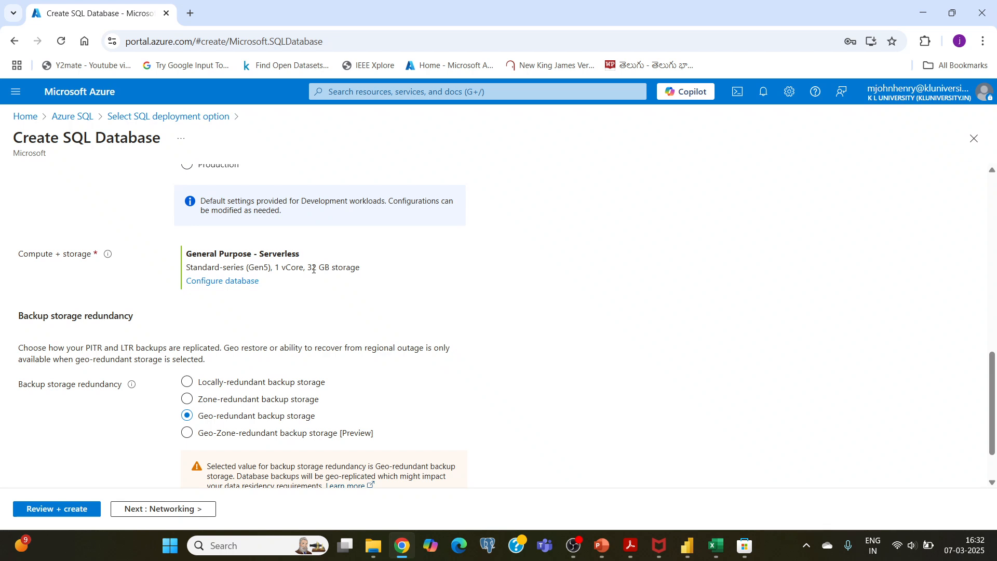
scroll(314, 269, up, 2)
scroll(369, 240, up, 2)
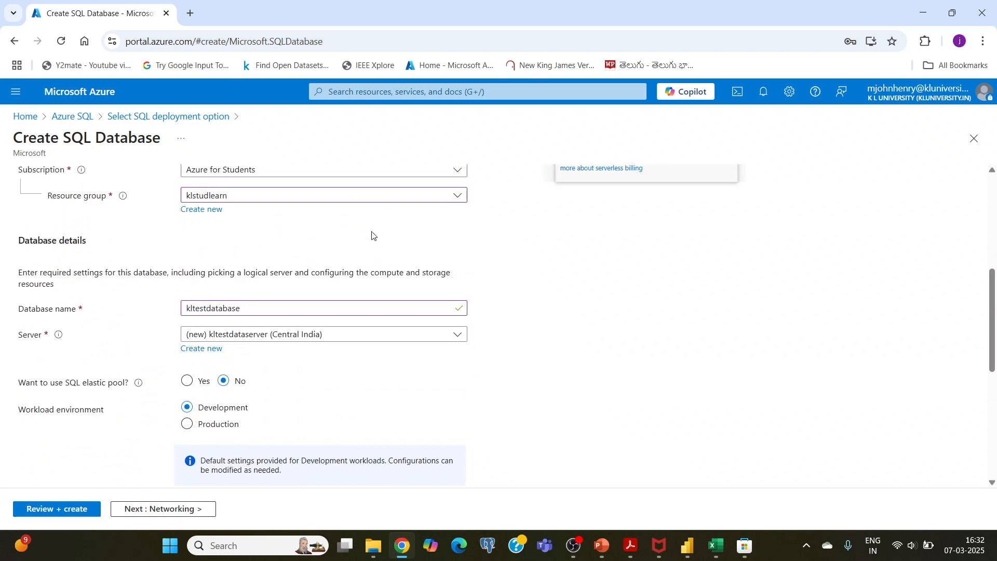
scroll(372, 234, down, 5)
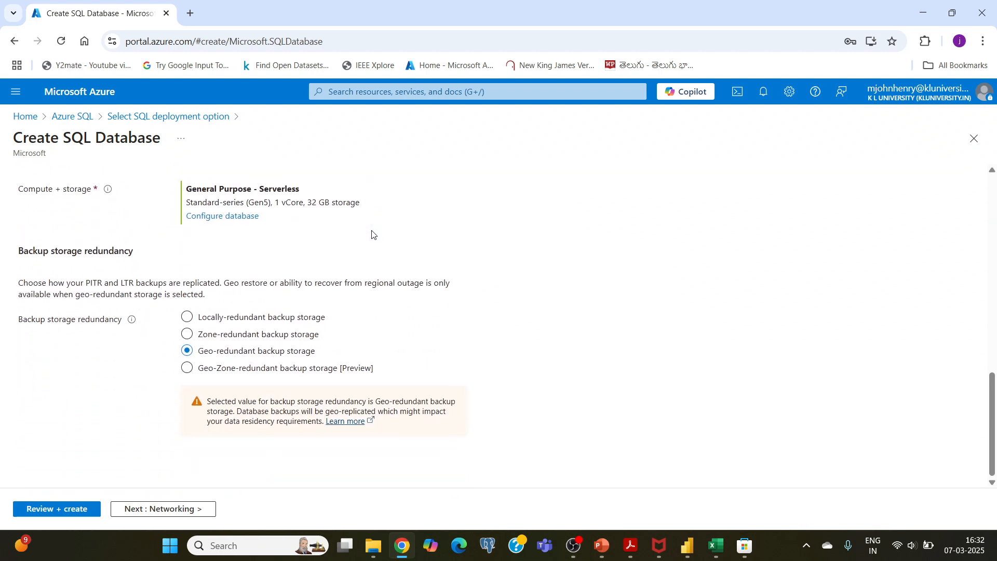
click(187, 318)
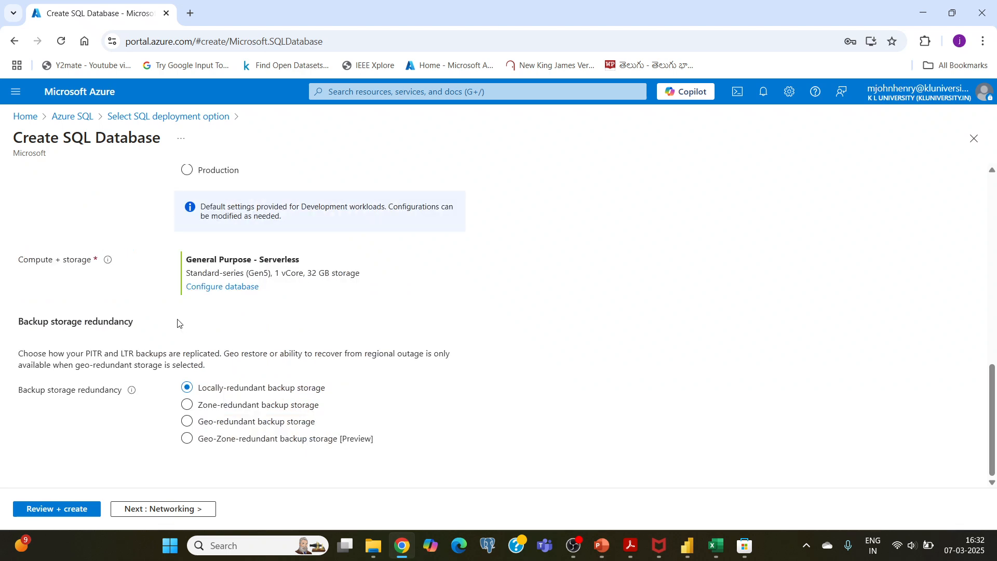
Review the configuration summary for kltestdatabase and create the database
click(59, 514)
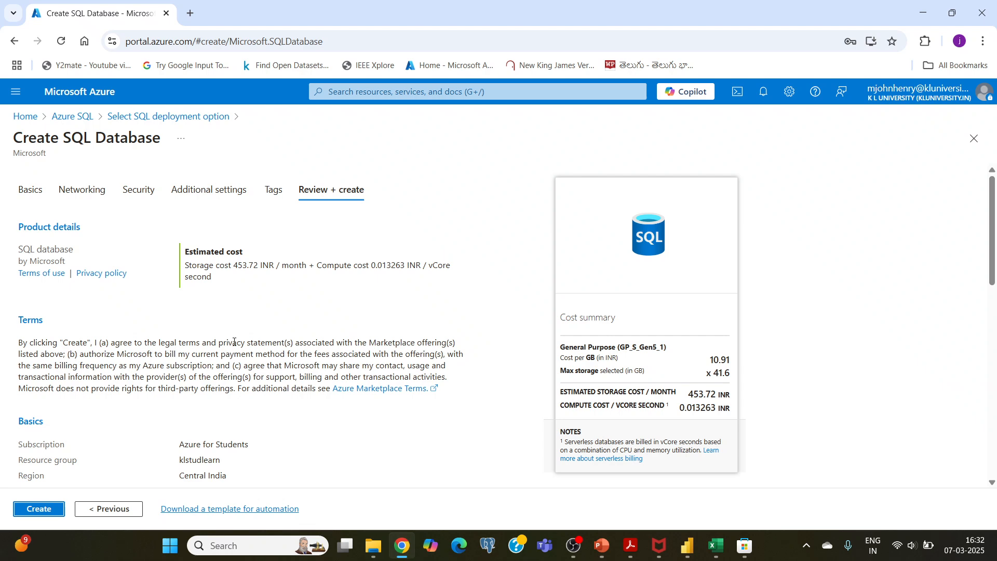
scroll(234, 342, down, 4)
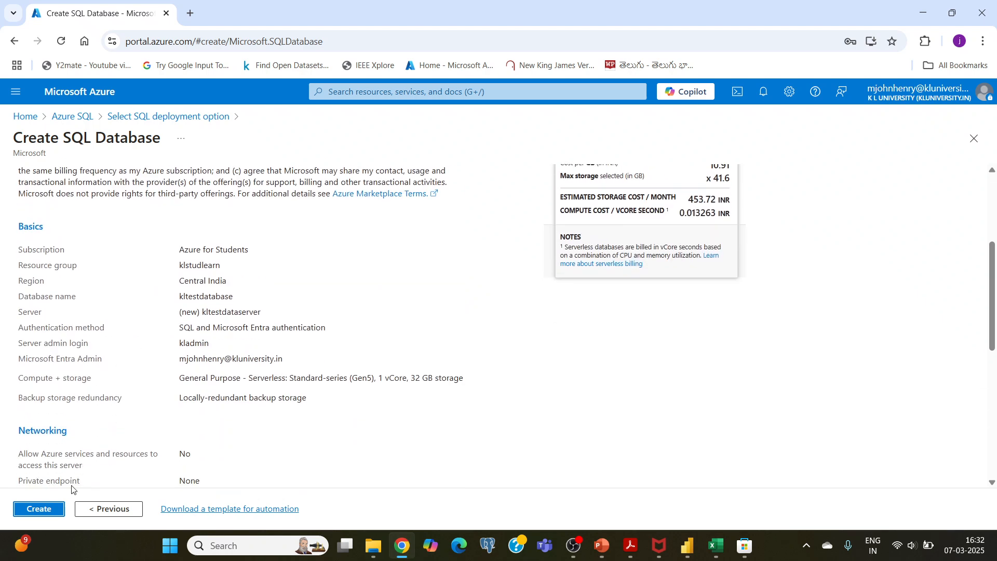
click(39, 508)
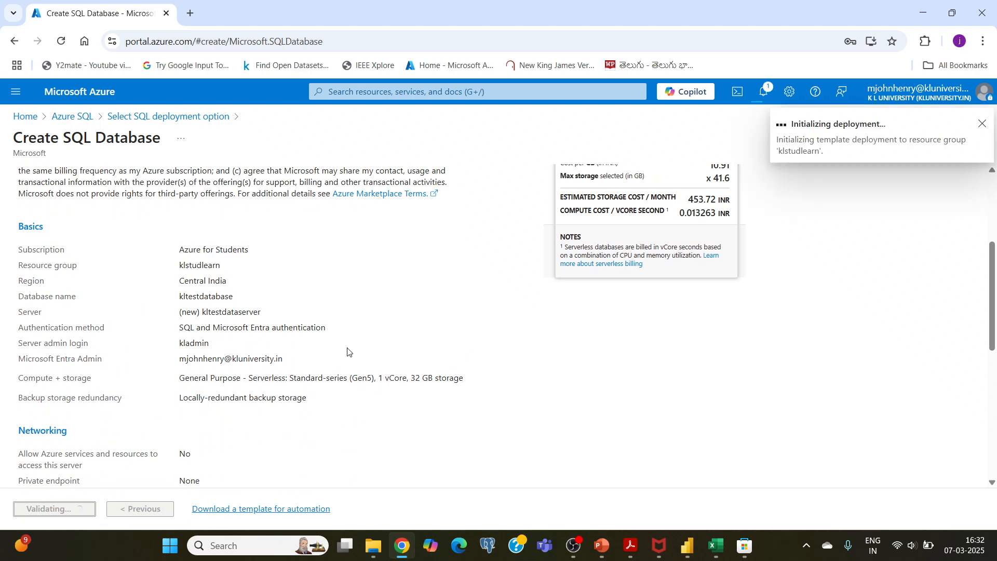
scroll(346, 350, up, 3)
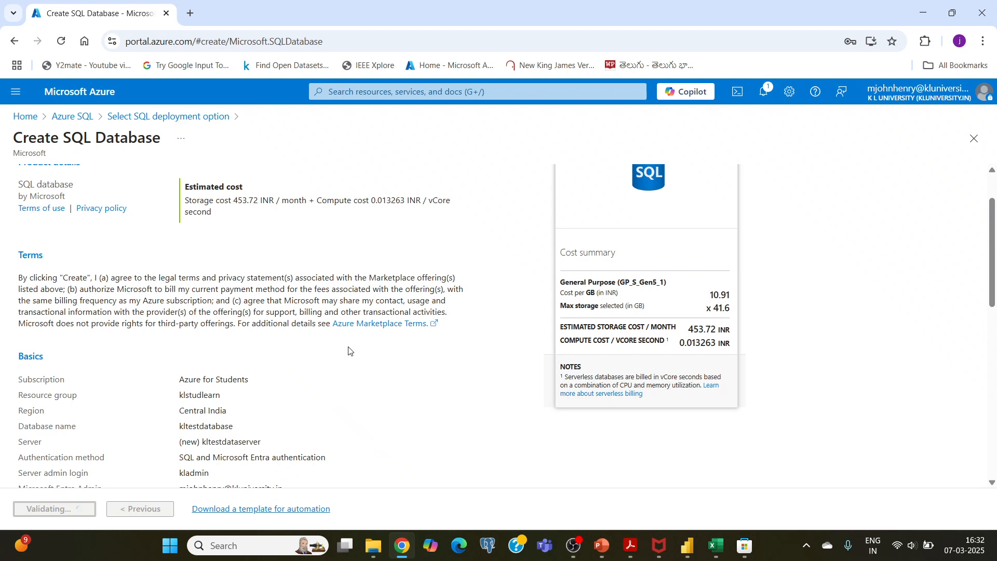
scroll(349, 351, down, 4)
scroll(252, 296, up, 6)
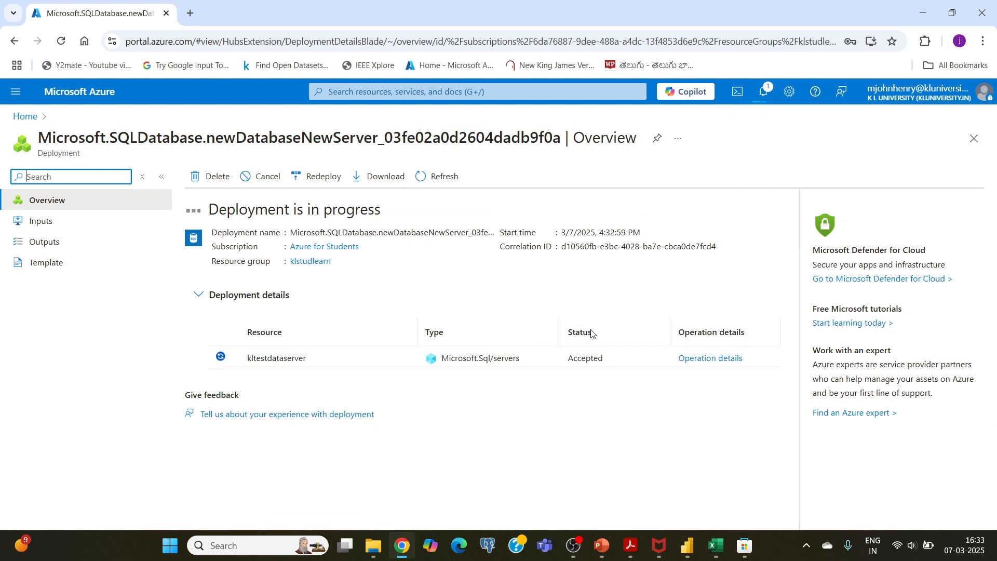
click(575, 545)
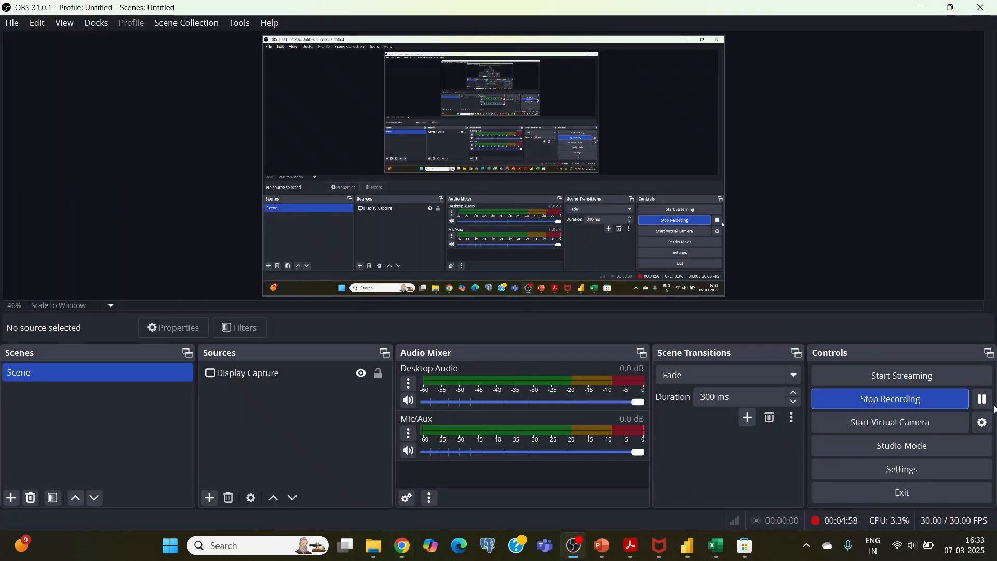
click(487, 546)
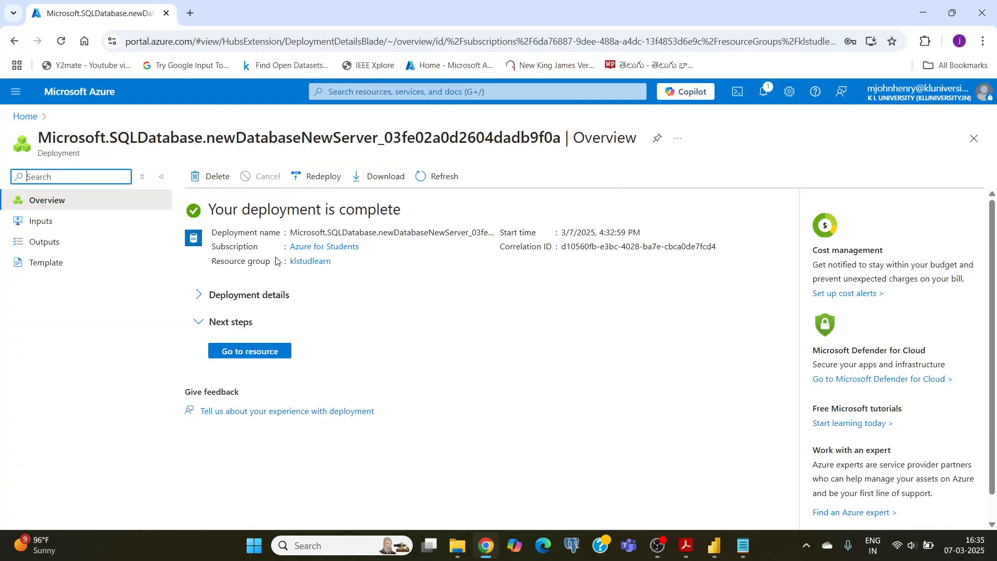
Open the network access settings from the deployed kltestdatabase resource and set public network access to Selected networks
click(247, 356)
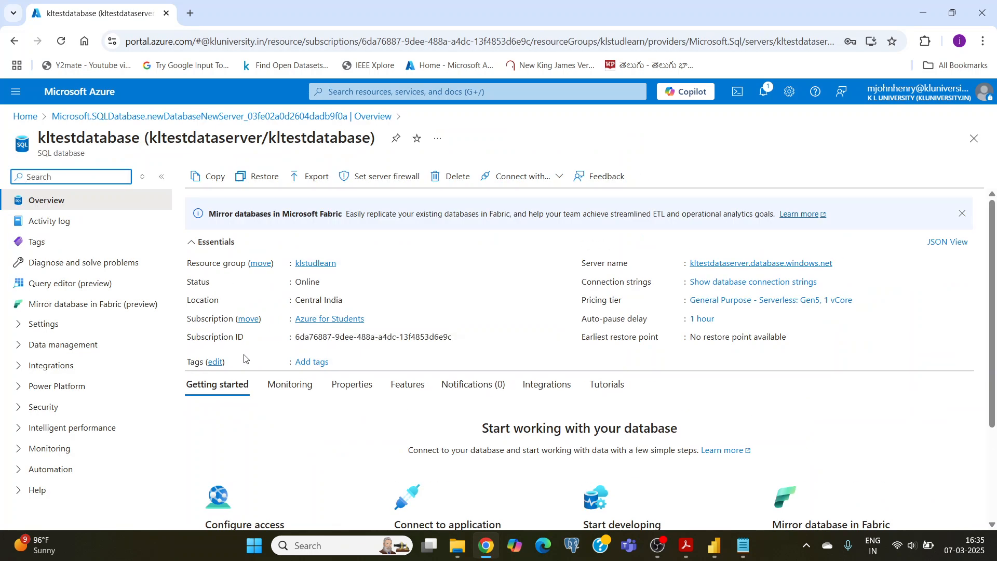
scroll(244, 358, down, 3)
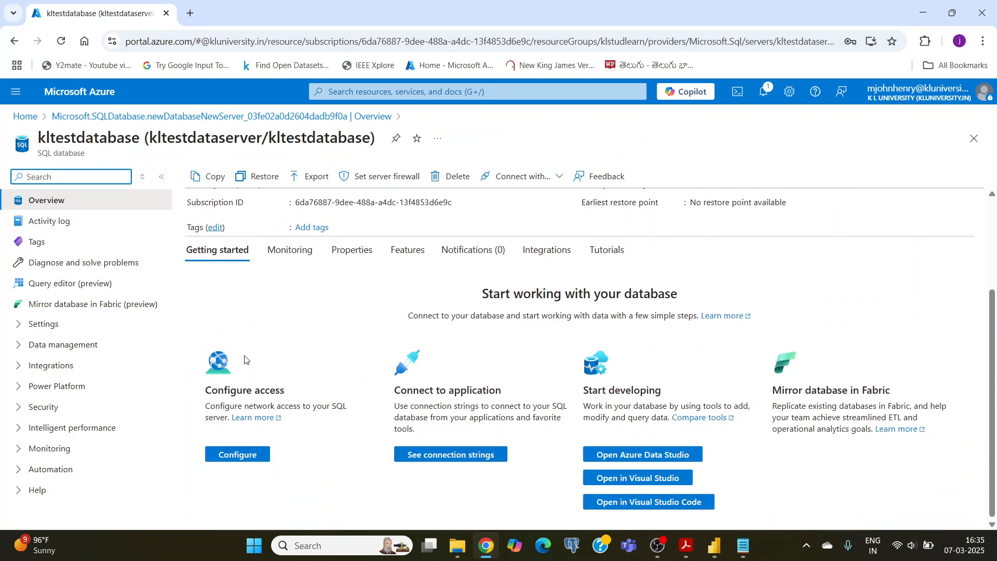
click(237, 455)
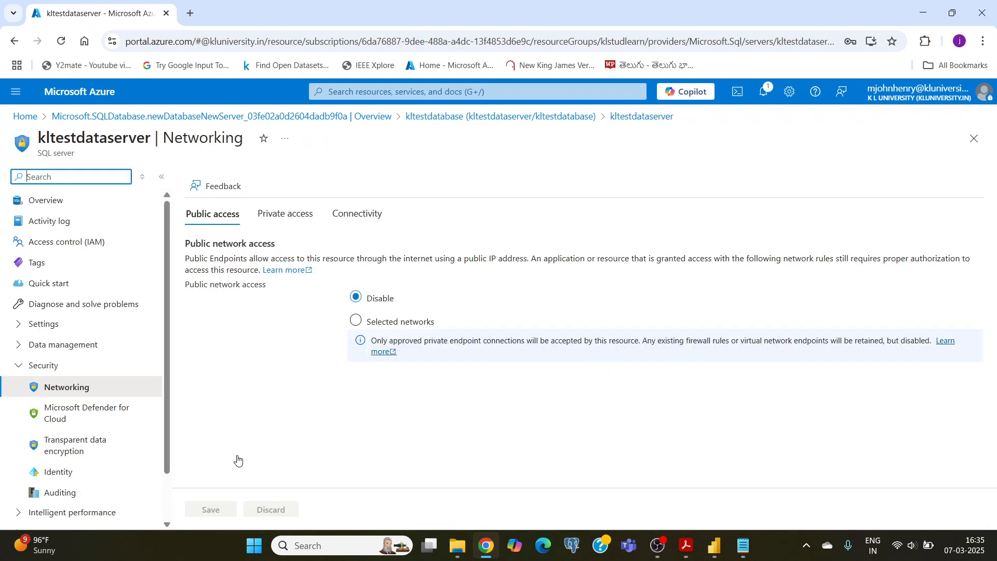
click(357, 322)
scroll(273, 371, down, 3)
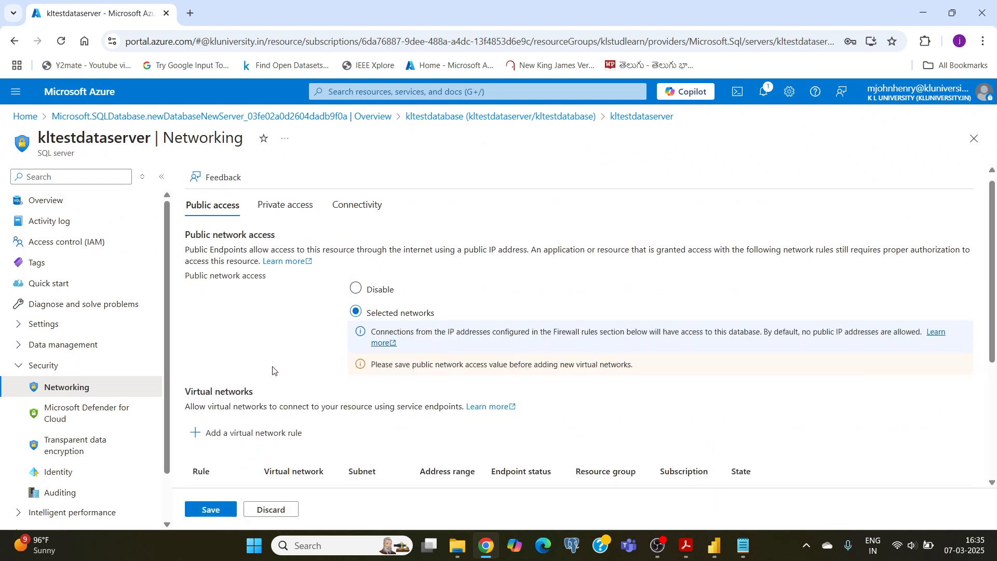
Add a firewall rule on kltestdataserver for the current client IPv4 address
scroll(274, 371, down, 2)
scroll(274, 370, up, 1)
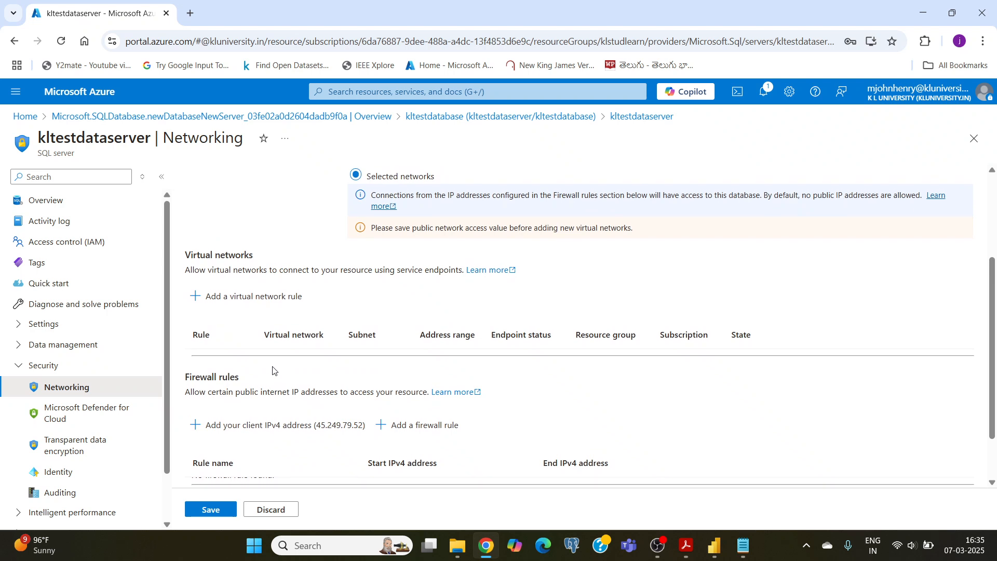
scroll(274, 370, down, 1)
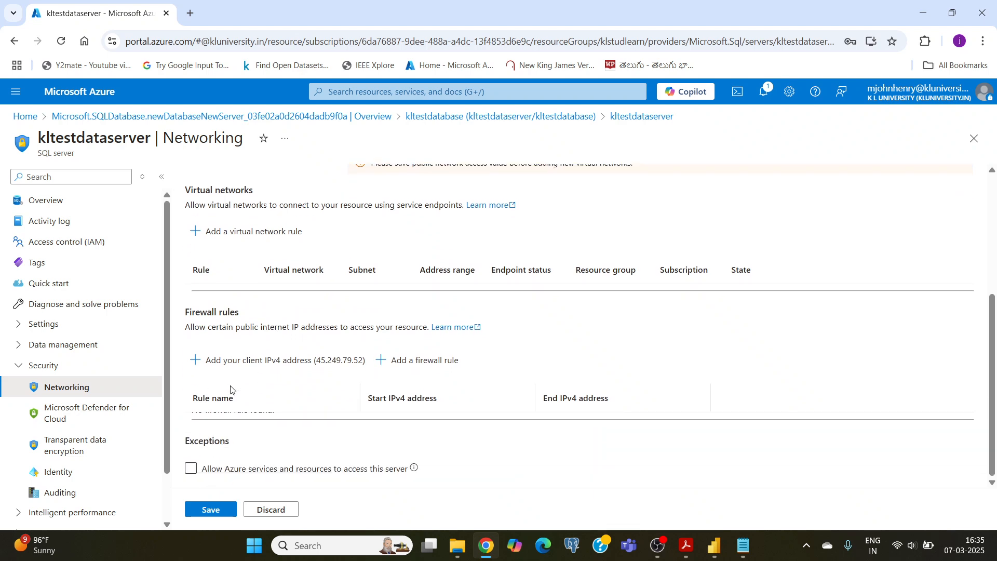
click(274, 366)
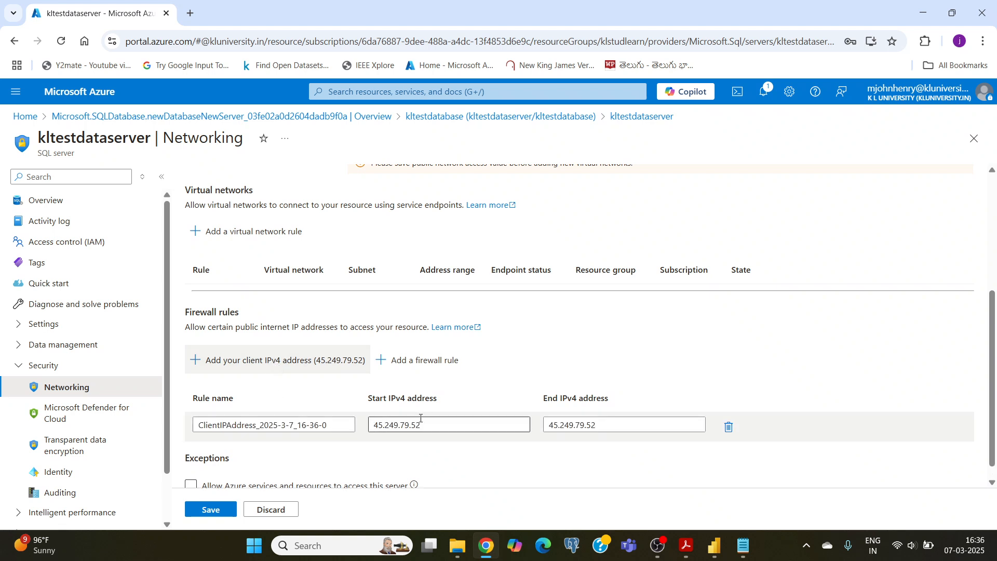
scroll(409, 417, down, 1)
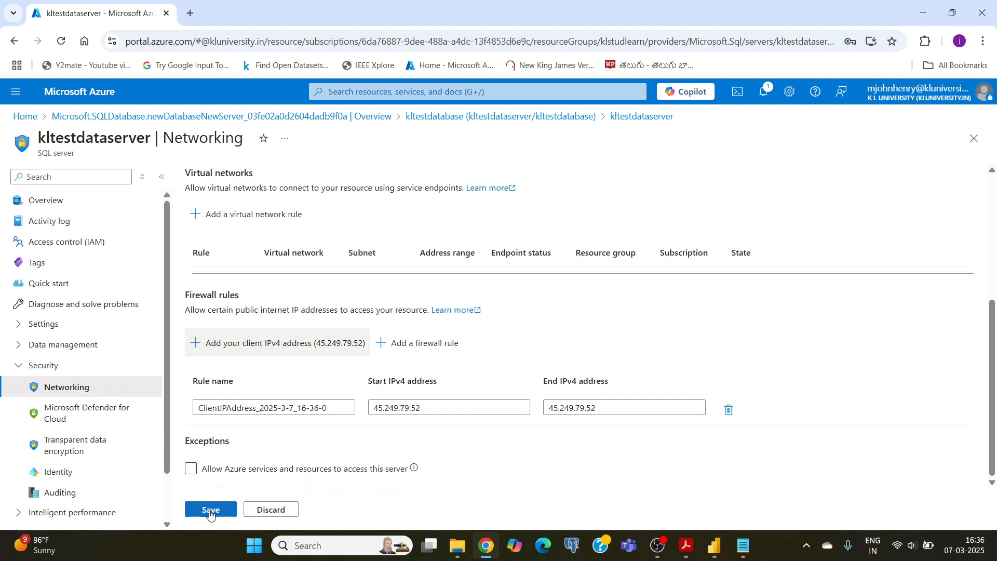
Allow Azure services and resources to access kltestdataserver and save the networking settings
click(191, 470)
click(191, 470)
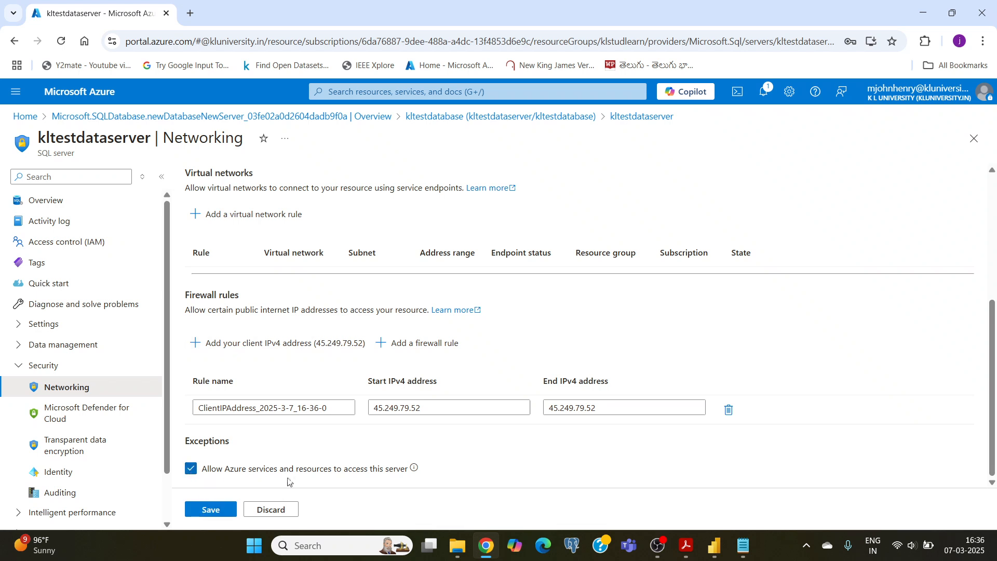
click(212, 508)
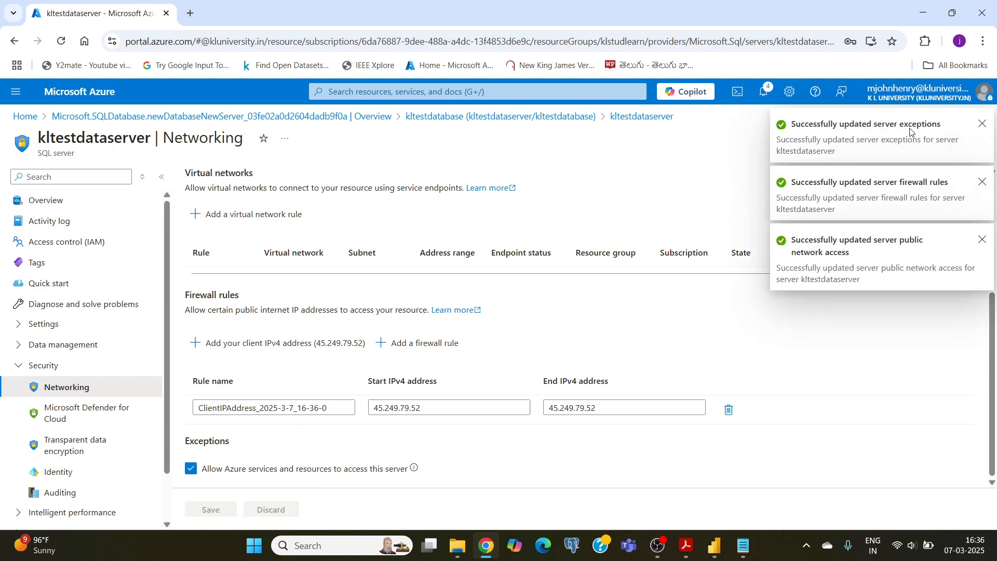
Return to the deployed kltestdatabase resource and open its Query editor (preview)
scroll(309, 330, up, 4)
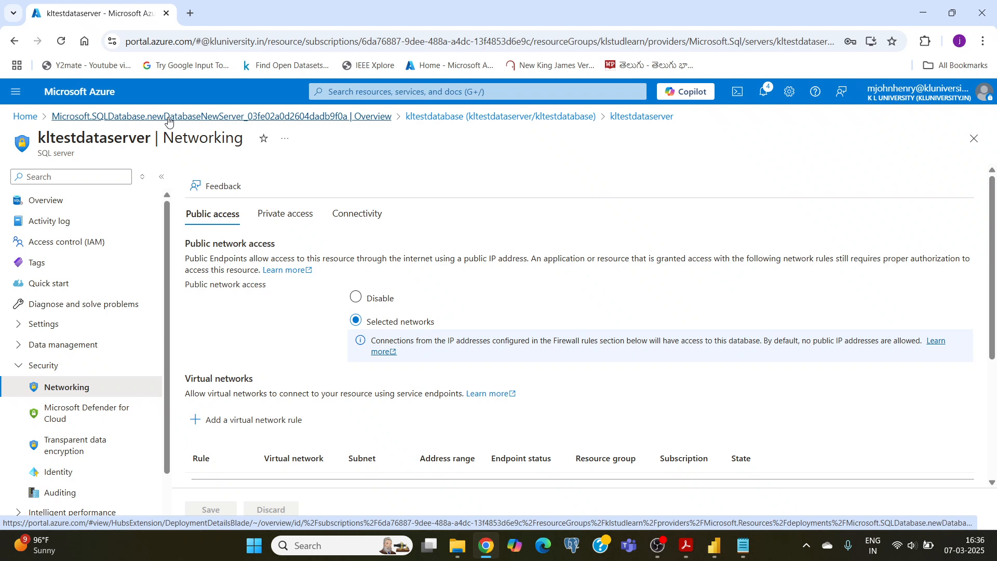
click(169, 121)
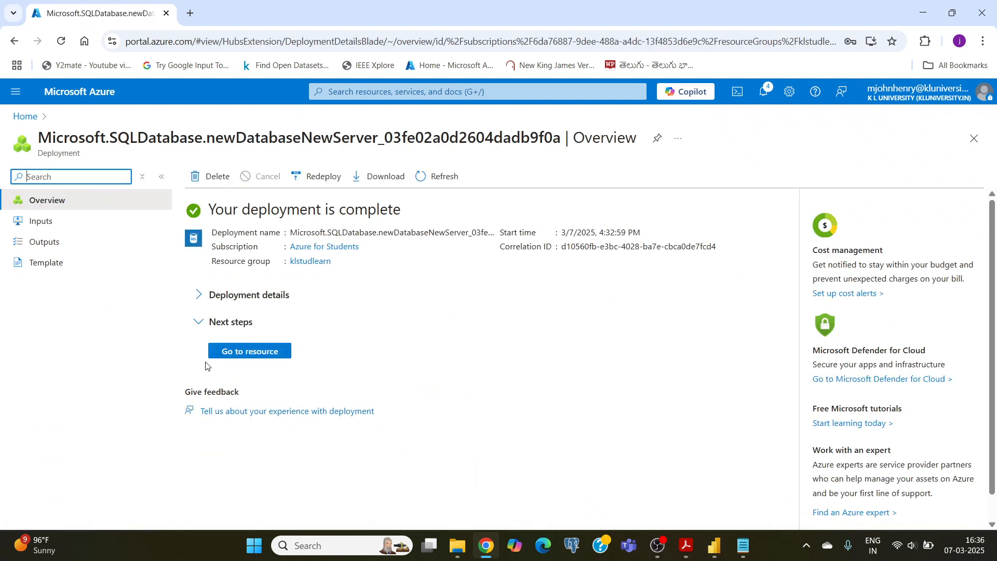
click(250, 351)
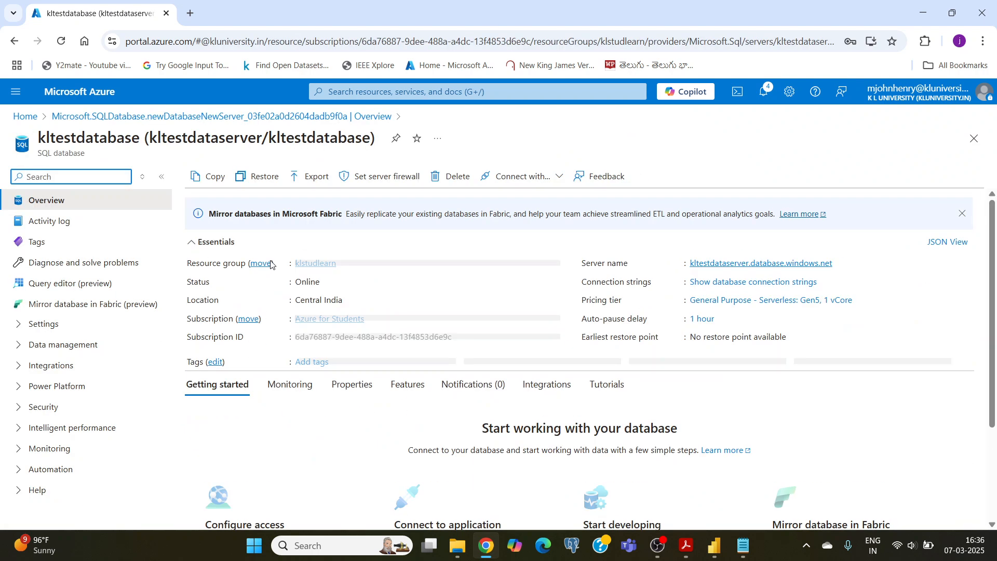
click(83, 285)
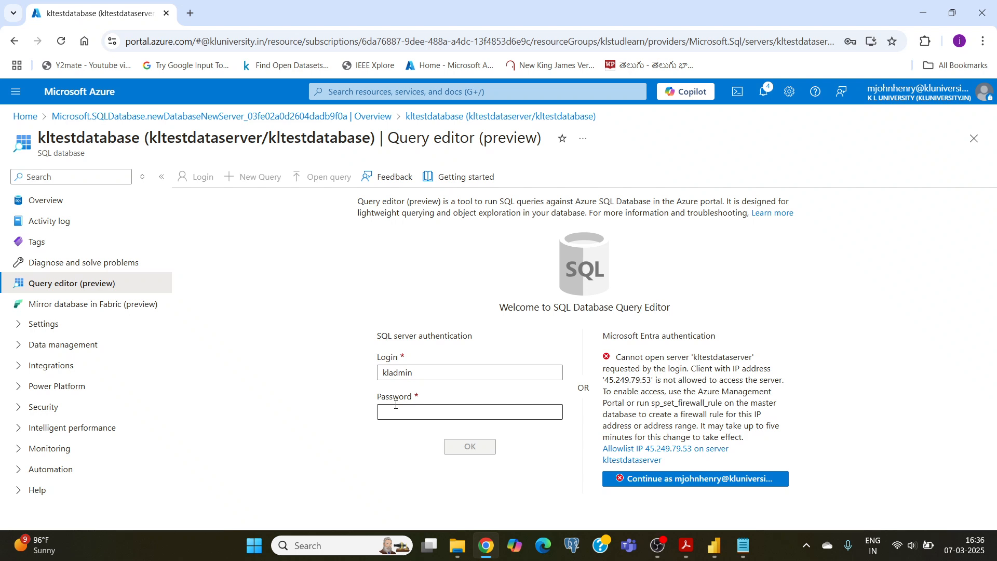
Allowlist the blocked client IP on kltestdataserver and sign in to the query editor with the Microsoft Entra account
click(611, 454)
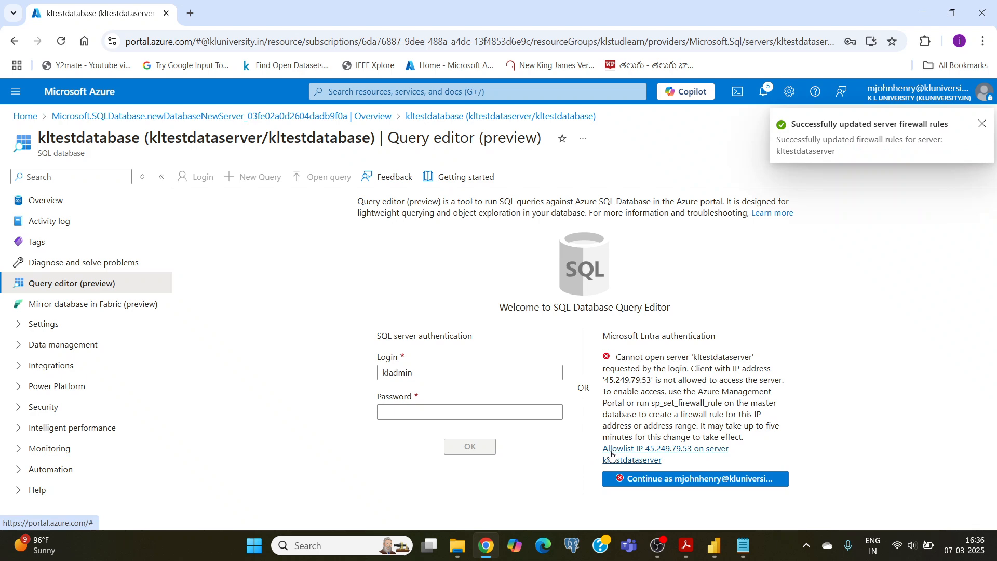
click(654, 481)
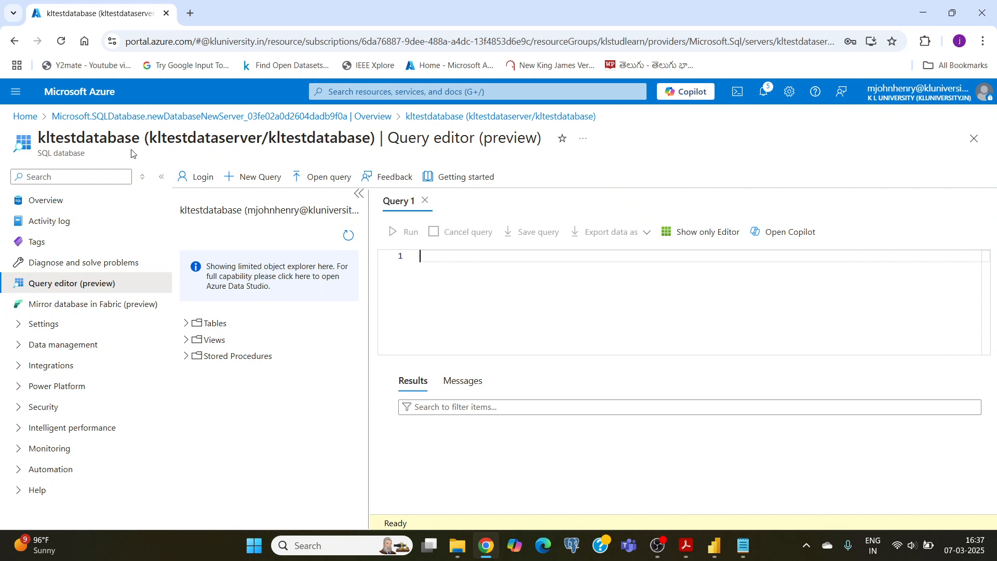
Copy the SQL statements from CREATE TABLE Students through the last Enrollments row in skill 23 commands.txt in Notepad
click(433, 260)
click(744, 546)
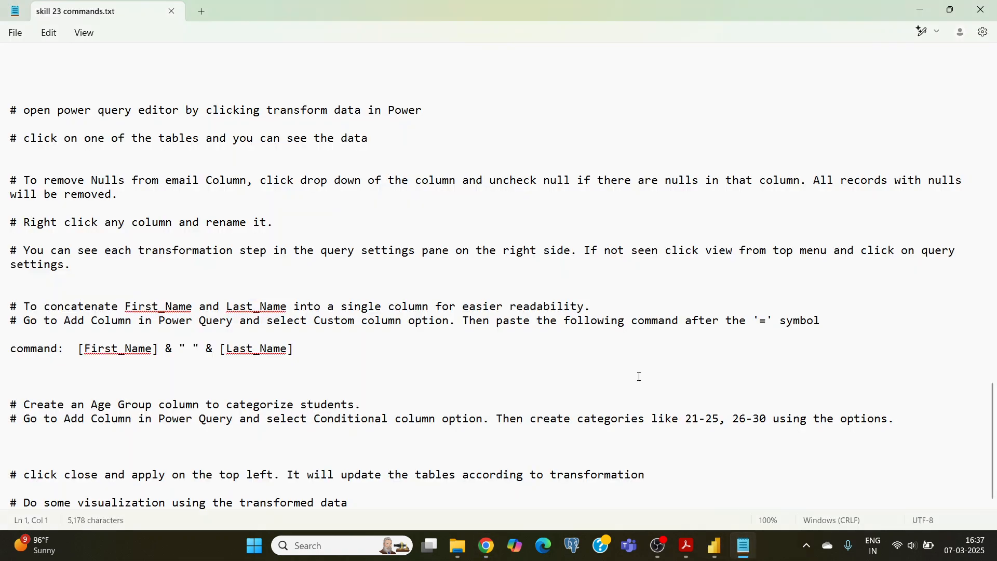
scroll(599, 333, up, 20)
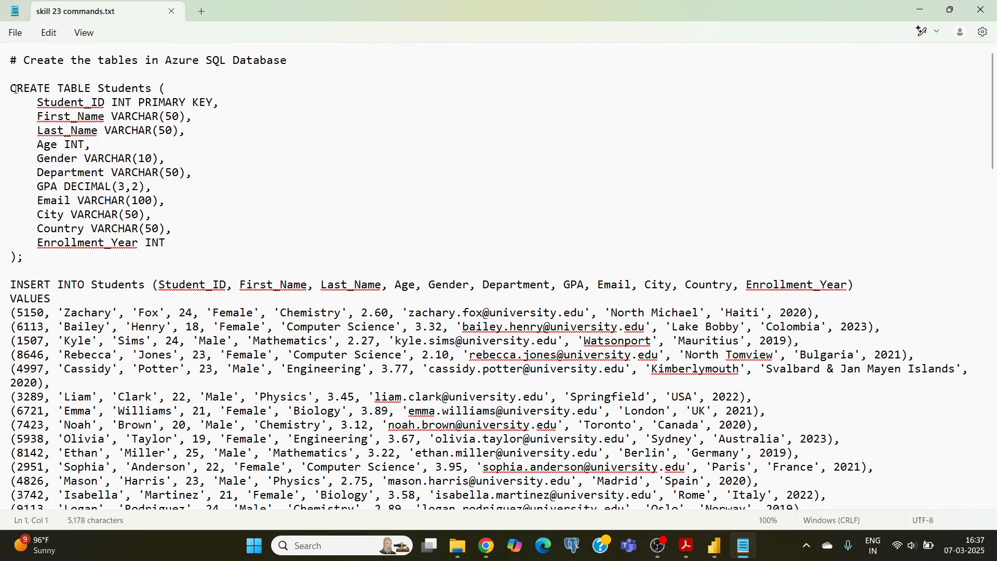
scroll(29, 192, down, 1)
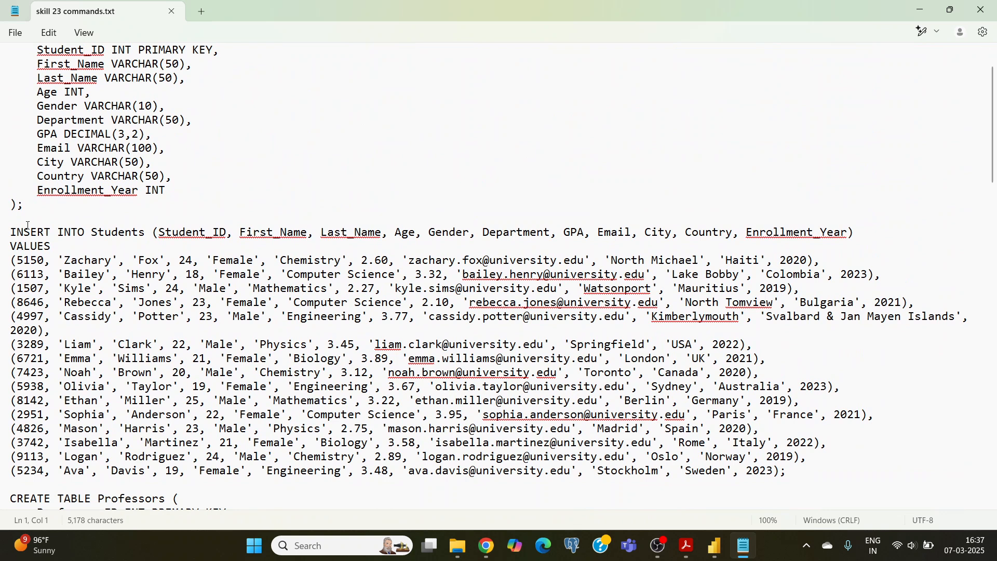
scroll(28, 226, up, 1)
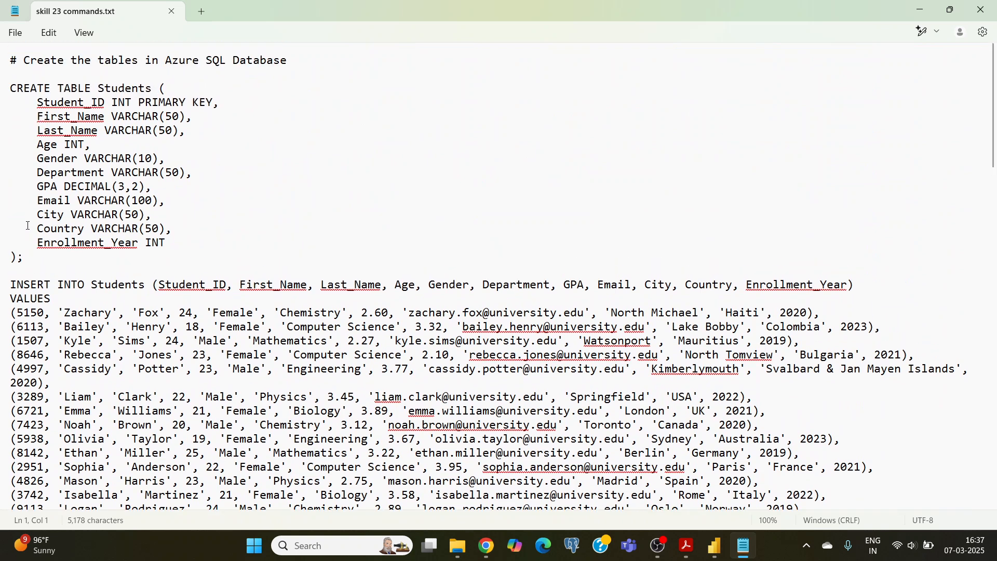
click(12, 88)
drag(86, 183, 279, 378)
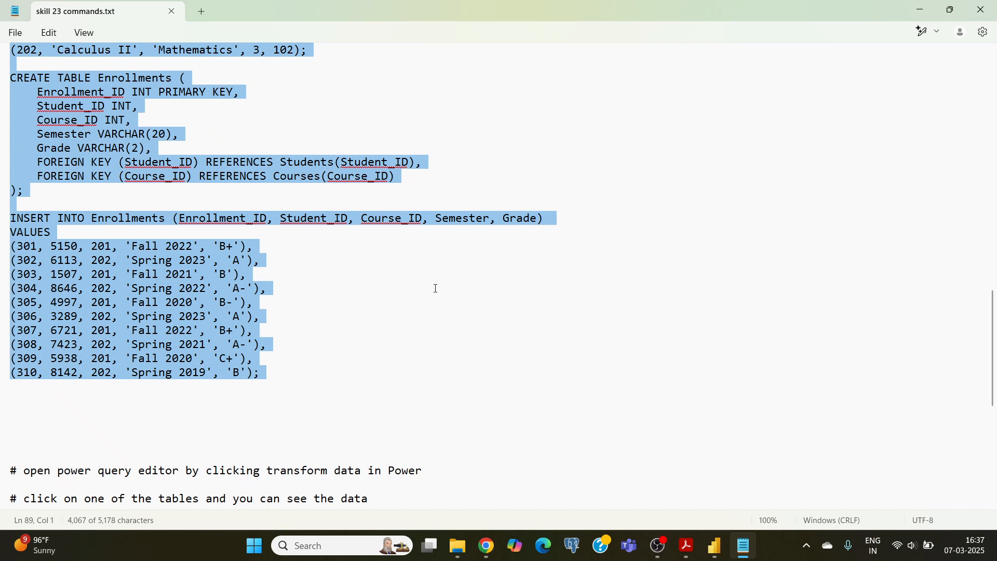
Paste the copied table creation and insert script into Query 1 in the Azure portal and run it
click(487, 545)
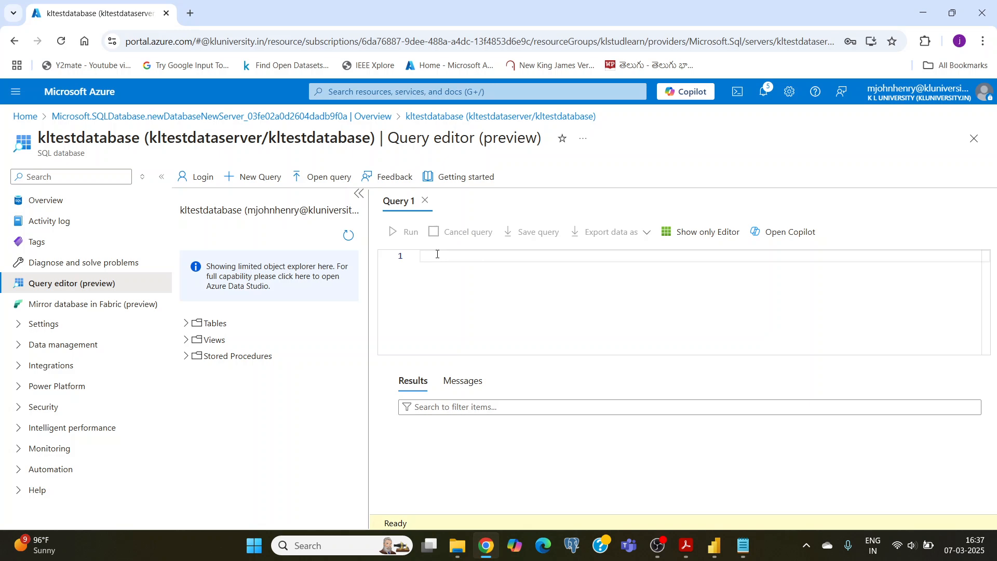
key(ctrl+v)
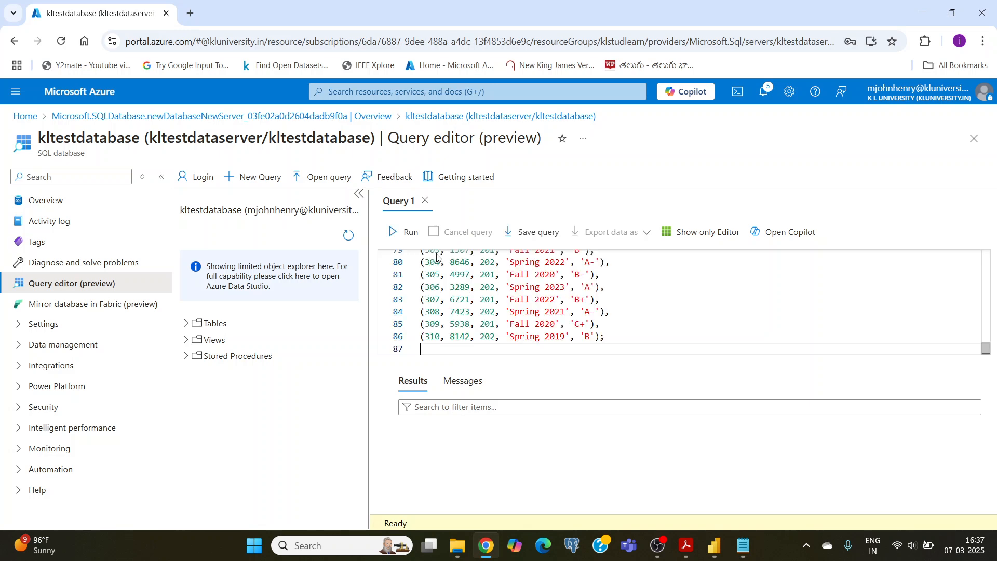
click(400, 240)
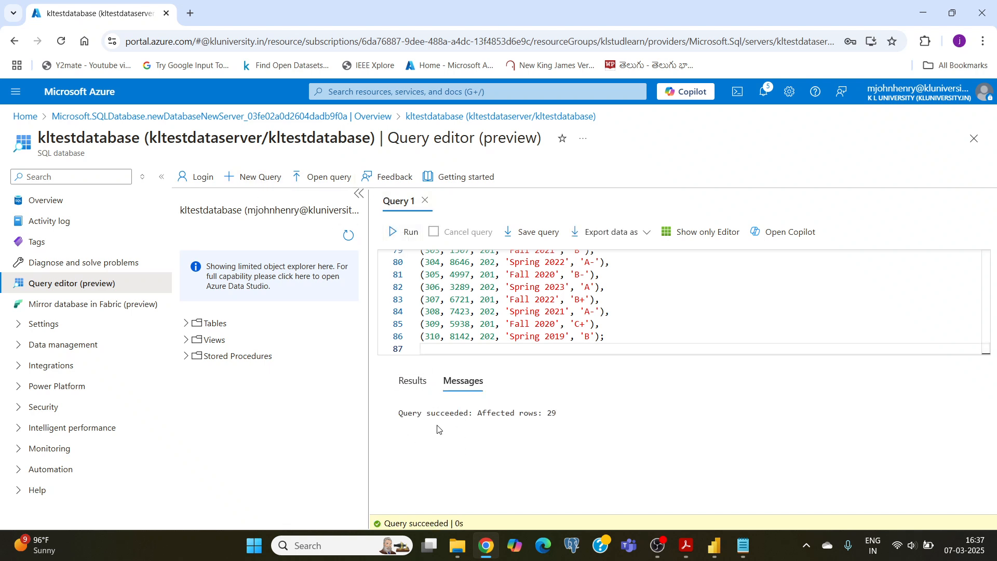
Expand the database's Tables folder and check the created tables against the insert statements in the script
click(207, 324)
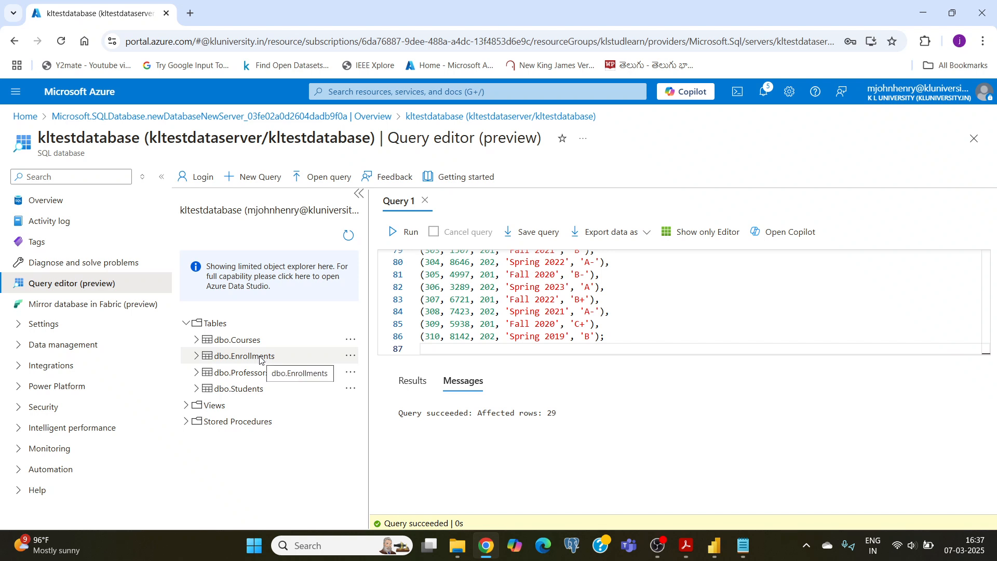
click(245, 344)
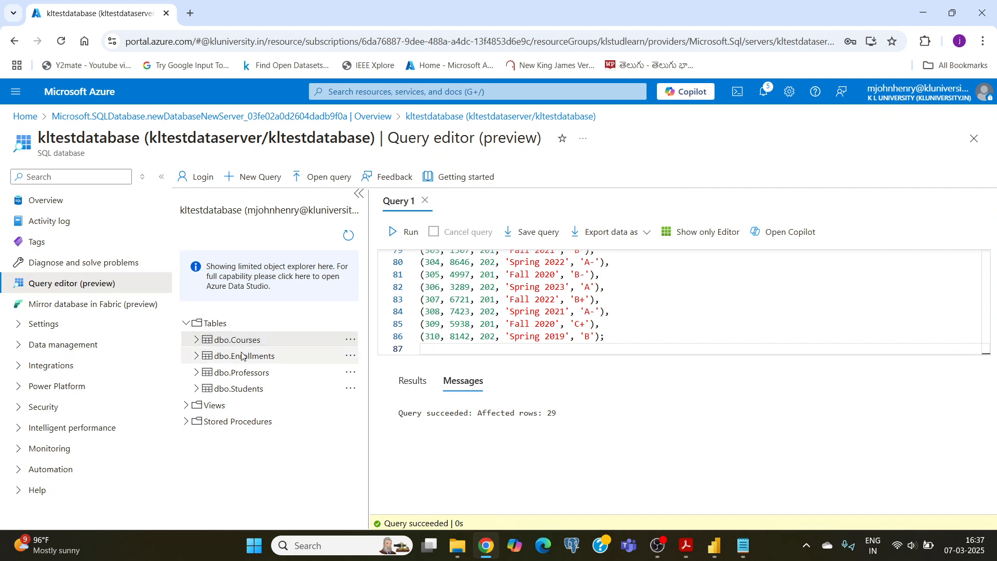
click(242, 356)
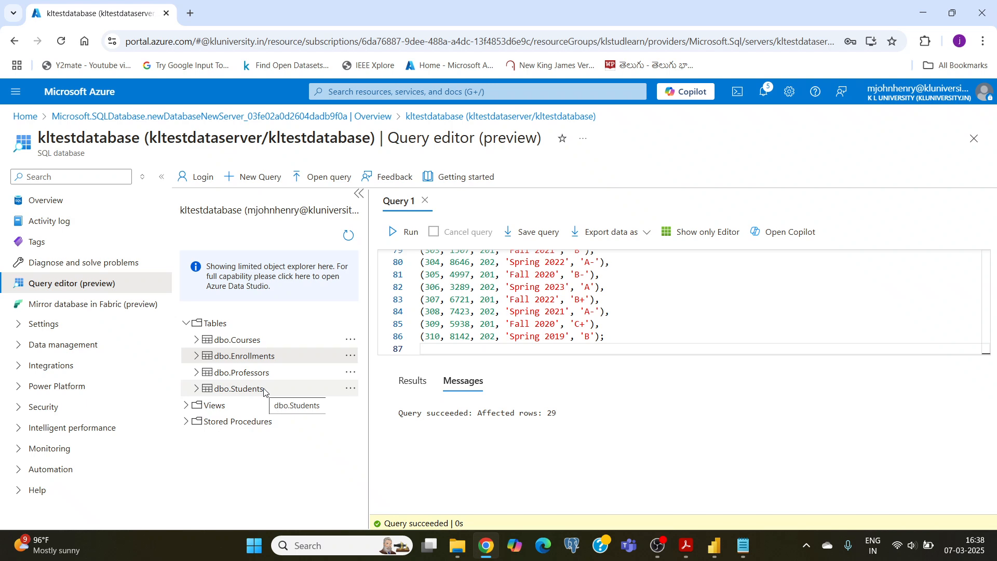
scroll(485, 300, up, 7)
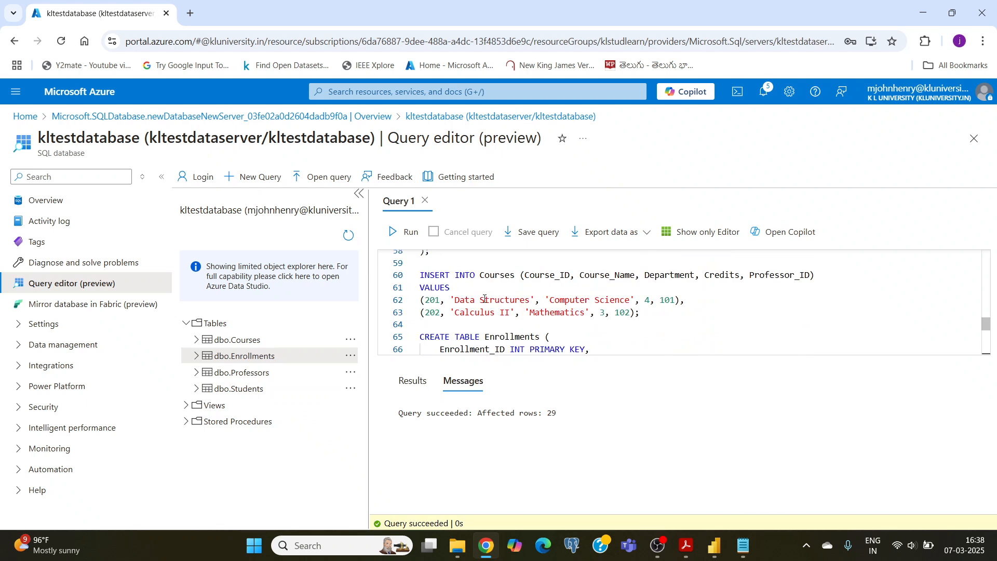
click(254, 339)
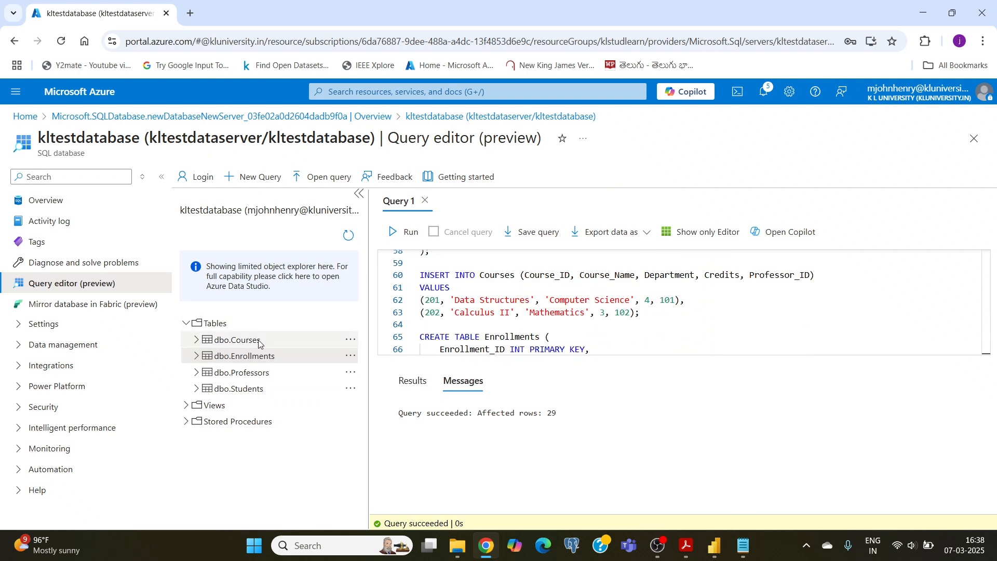
Replace the script in Query 1 with "select * from students", run it and look through the returned rows
click(421, 300)
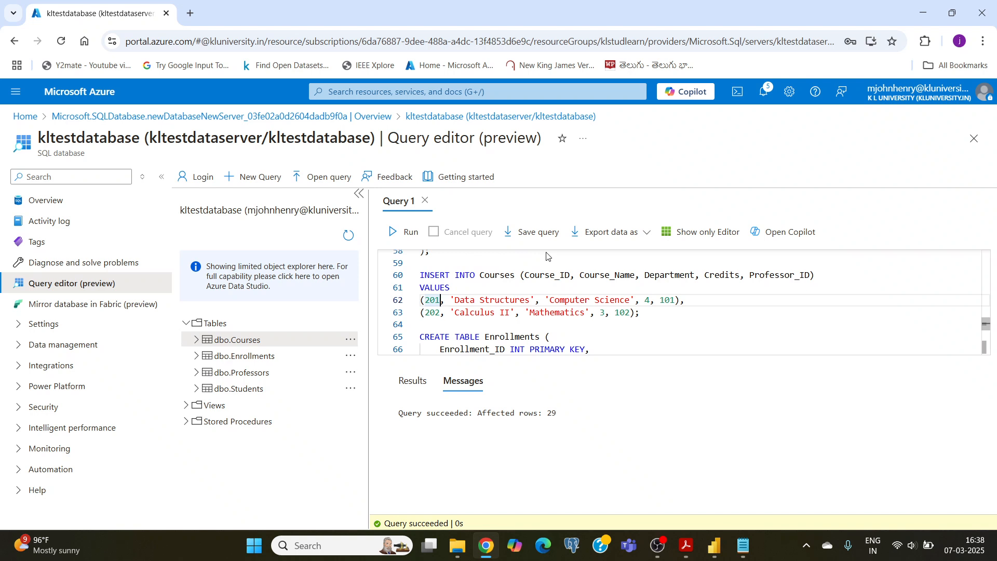
key(ctrl+a)
text(se)
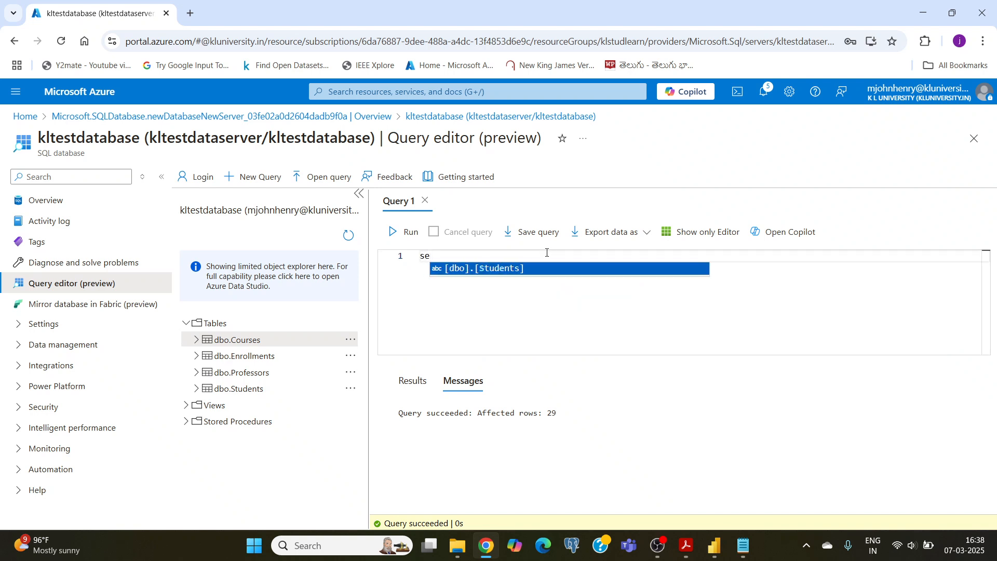
text(le)
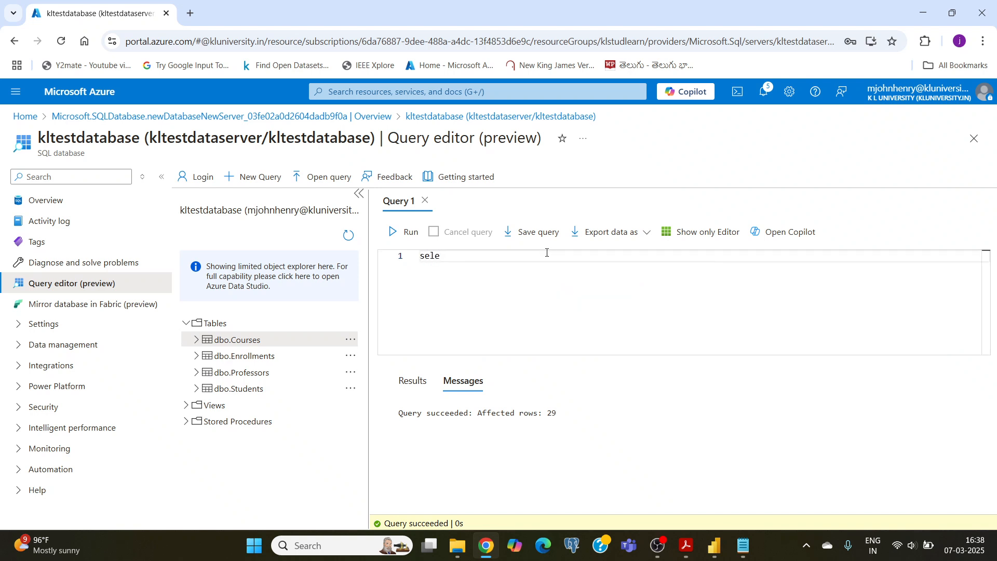
text(ct * from stude)
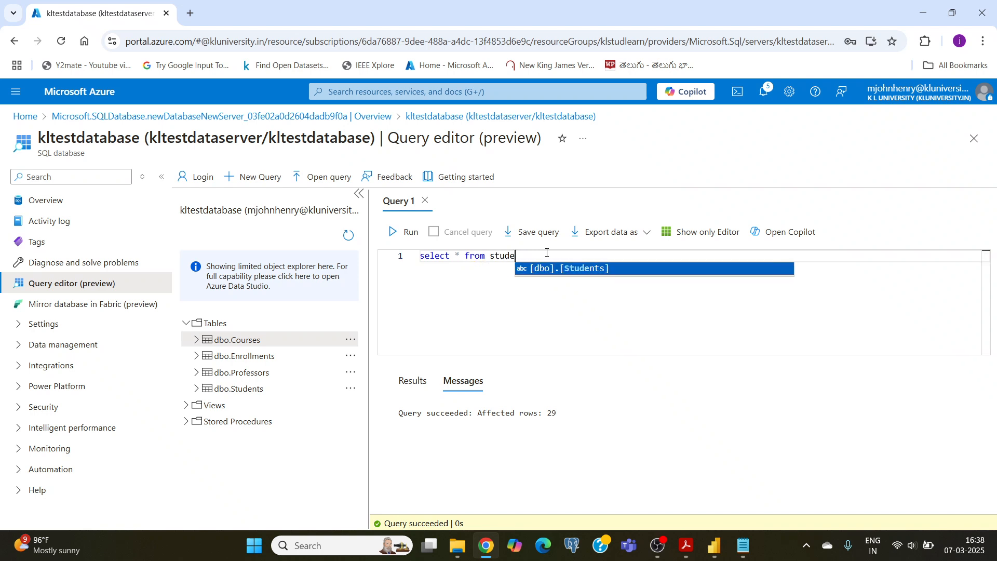
text(nts)
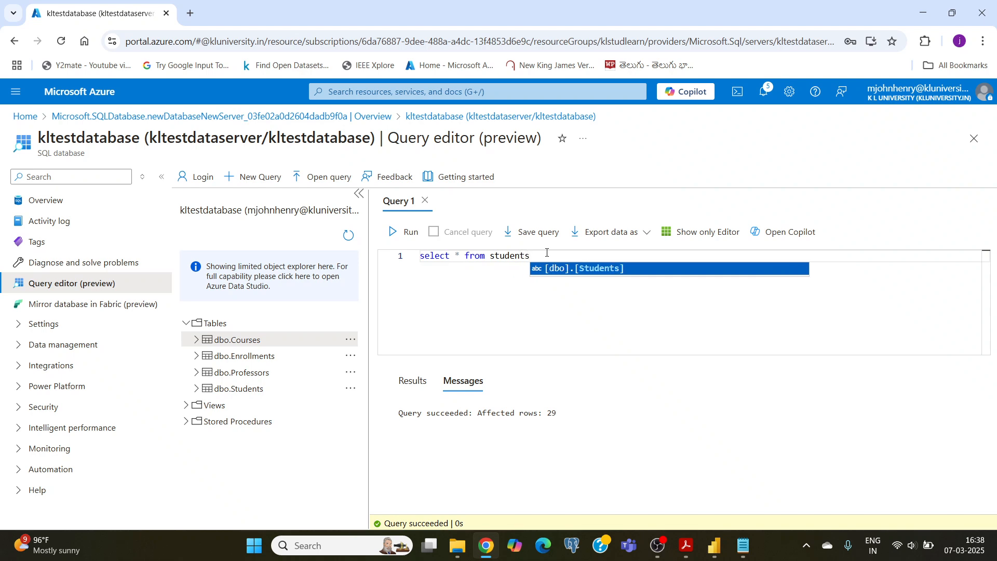
click(409, 233)
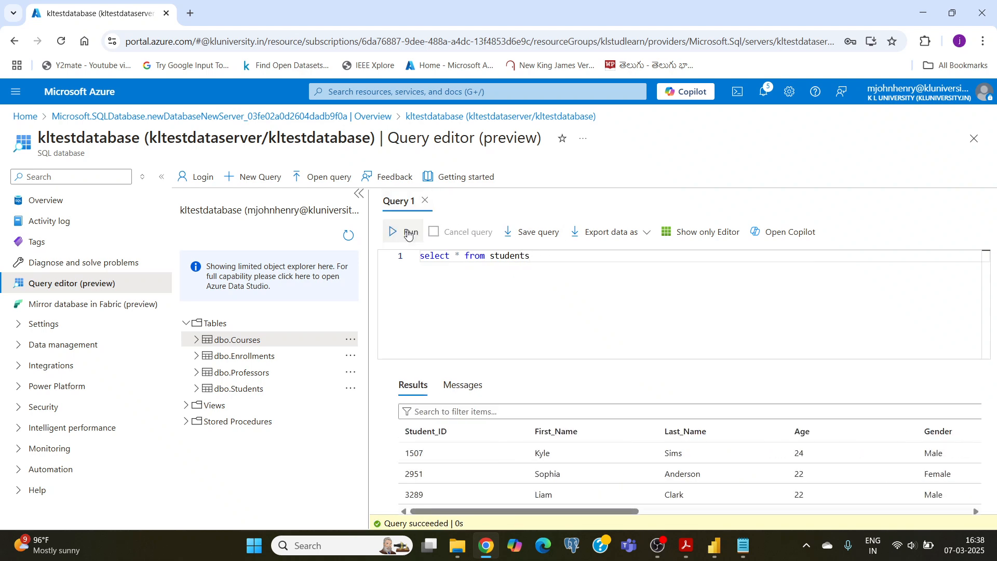
scroll(570, 468, down, 5)
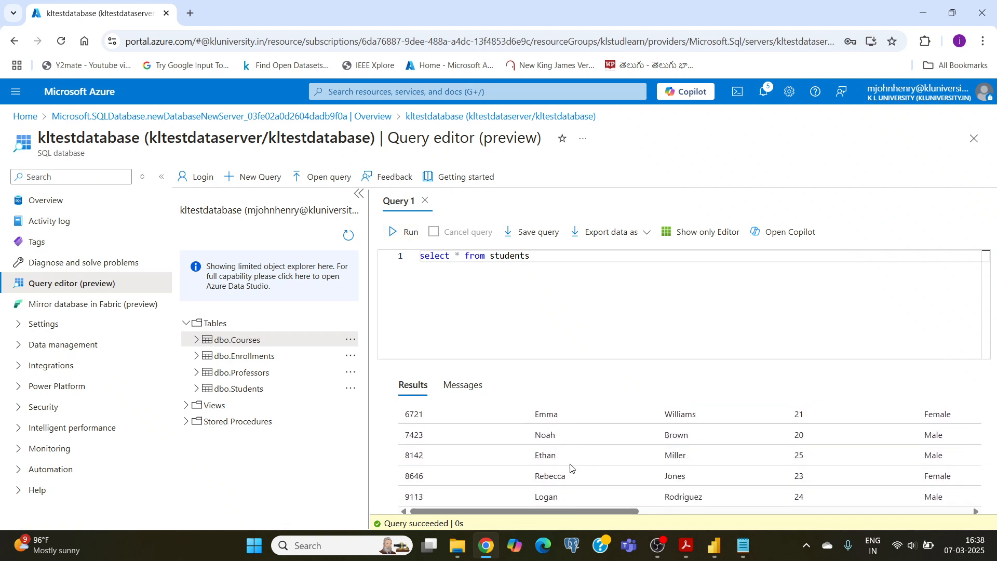
scroll(571, 468, up, 5)
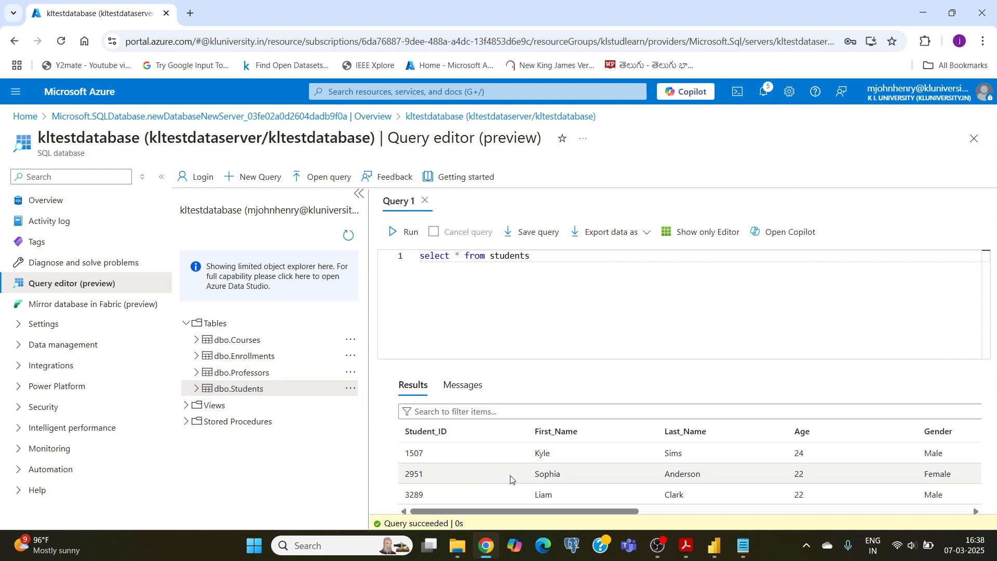
scroll(511, 479, down, 5)
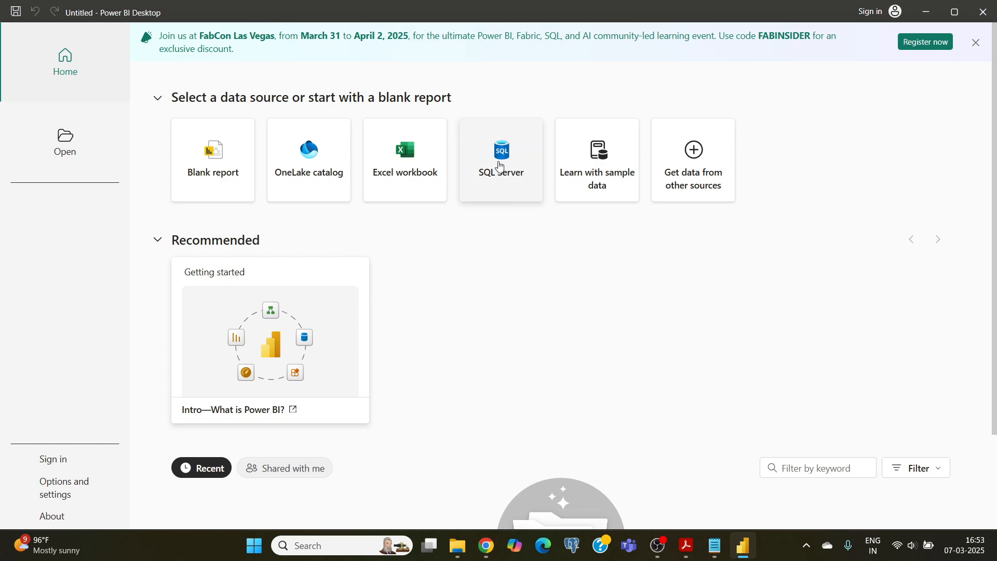
Start a SQL Server connection in Power BI Desktop, and copy the server name from kltestdatabase's overview in the Azure portal
click(497, 176)
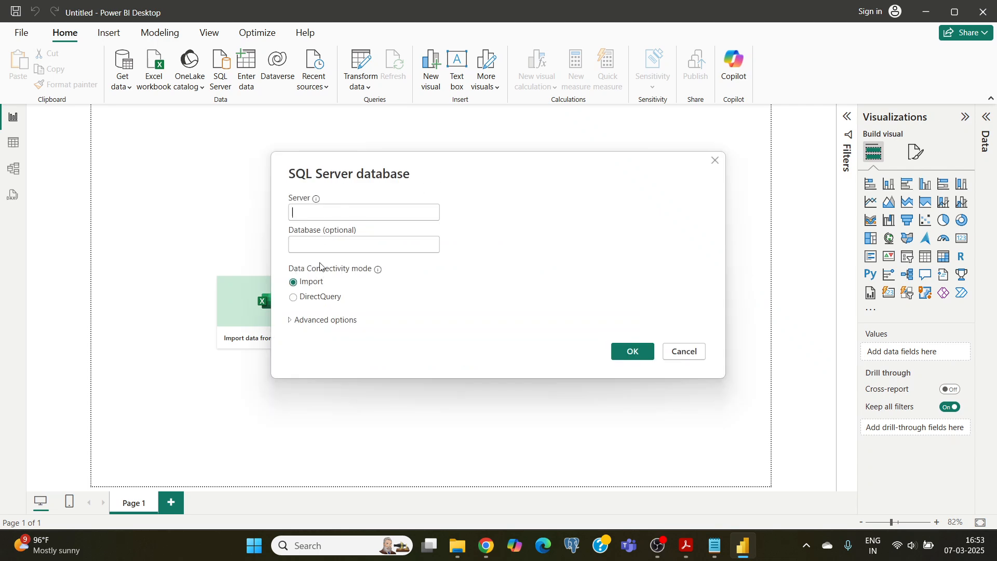
click(485, 548)
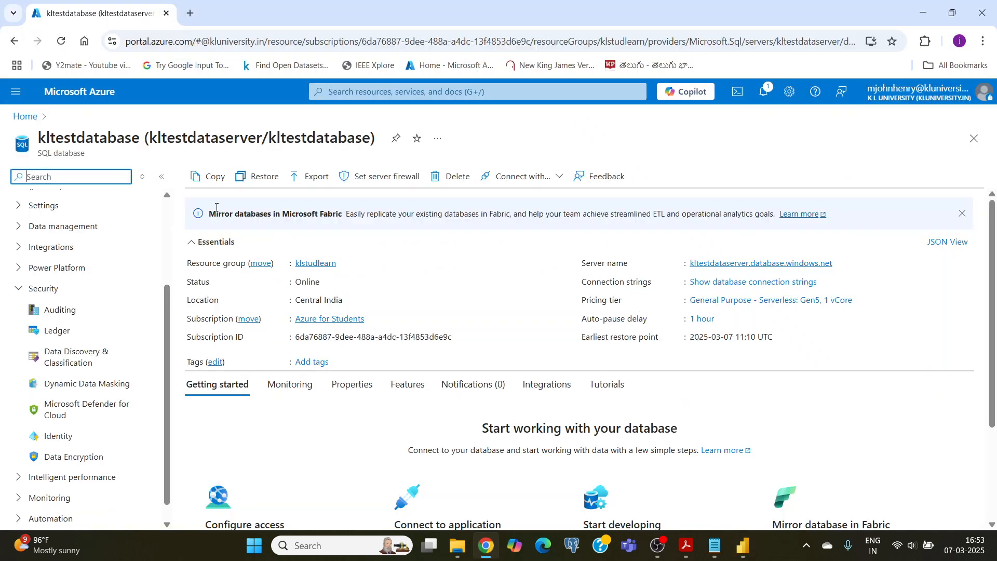
click(57, 92)
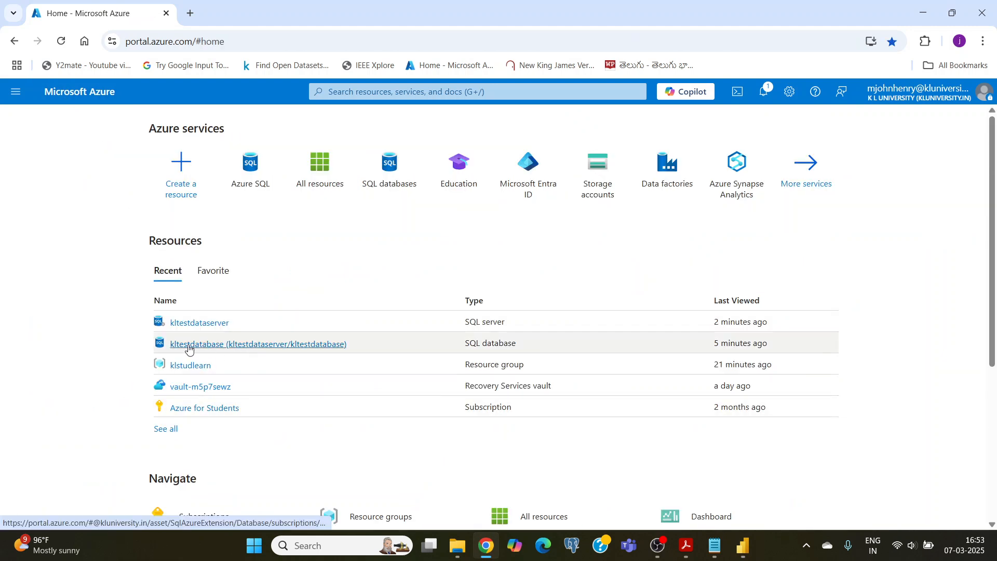
click(226, 346)
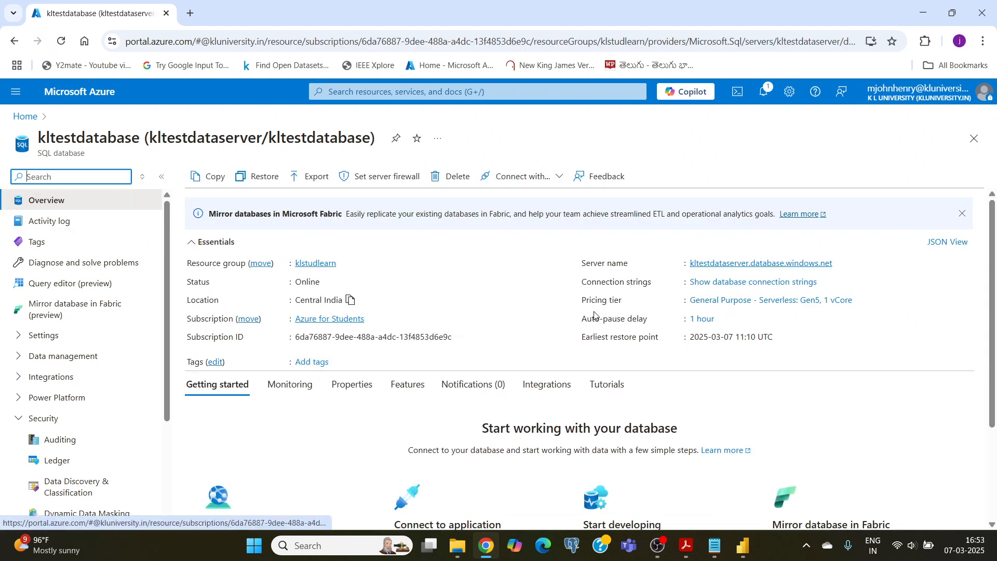
click(579, 266)
drag(579, 266, 639, 269)
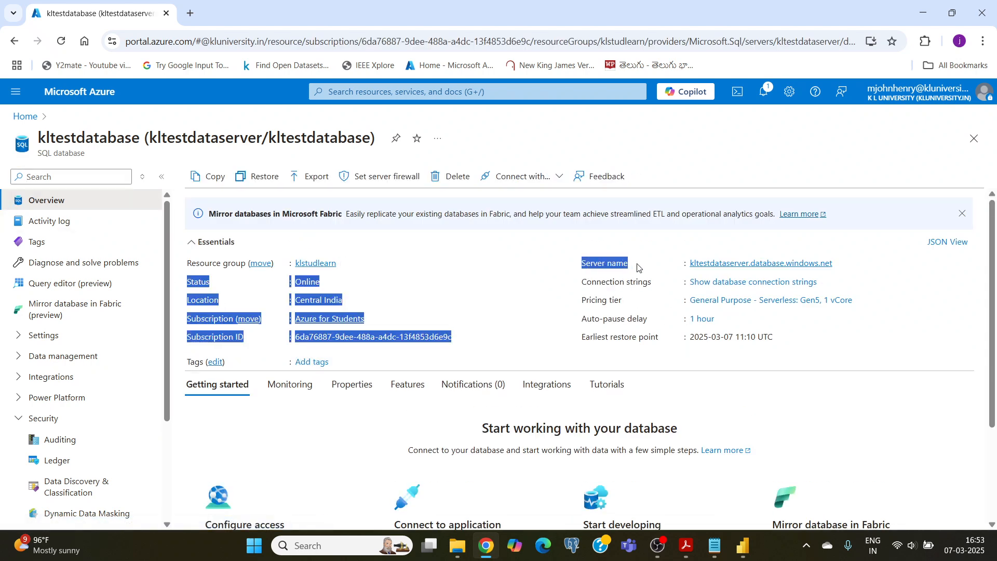
click(638, 268)
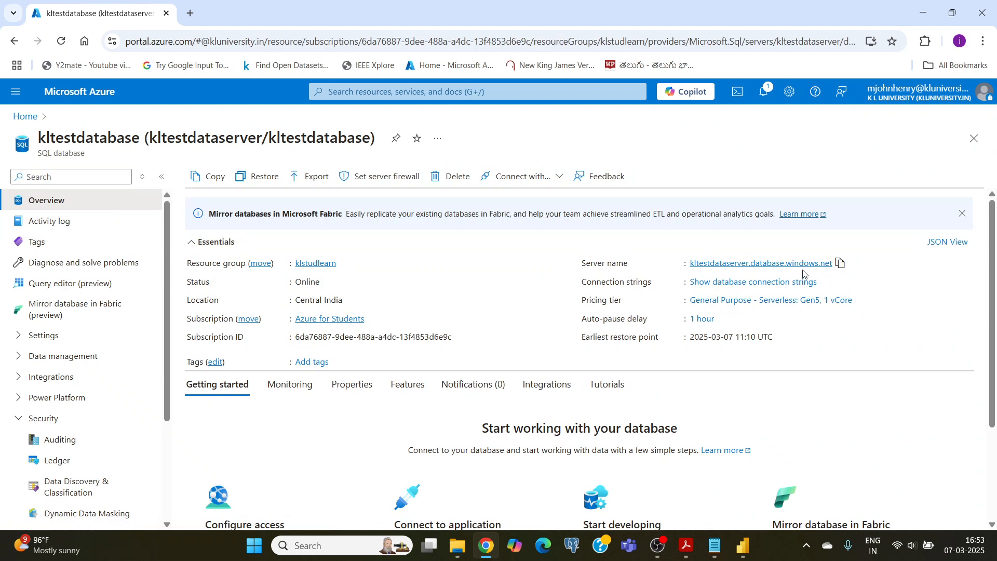
click(840, 263)
click(841, 264)
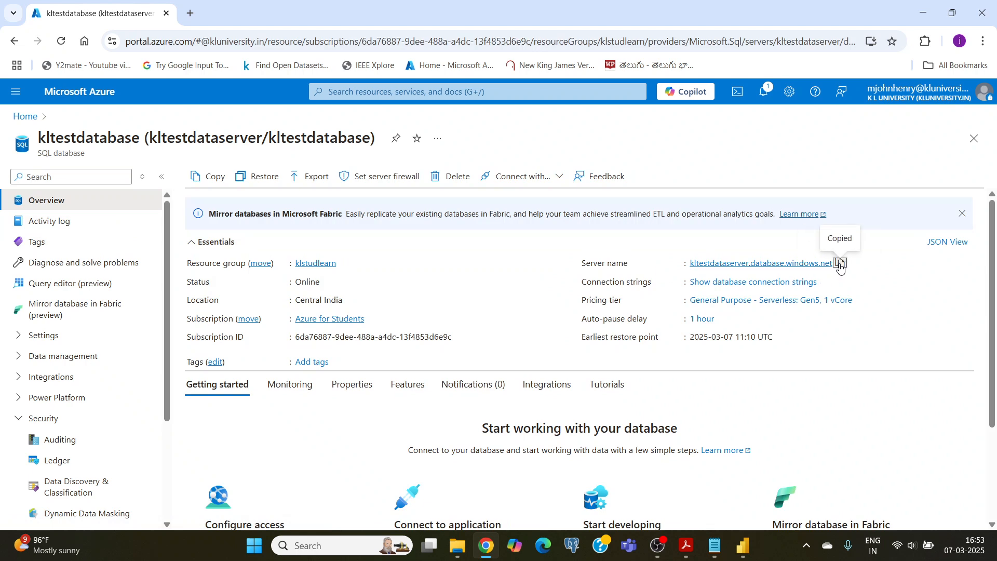
Switch to Power BI Desktop and enter kltestdataserver.database.windows.net as the server for the SQL Server connection
click(743, 546)
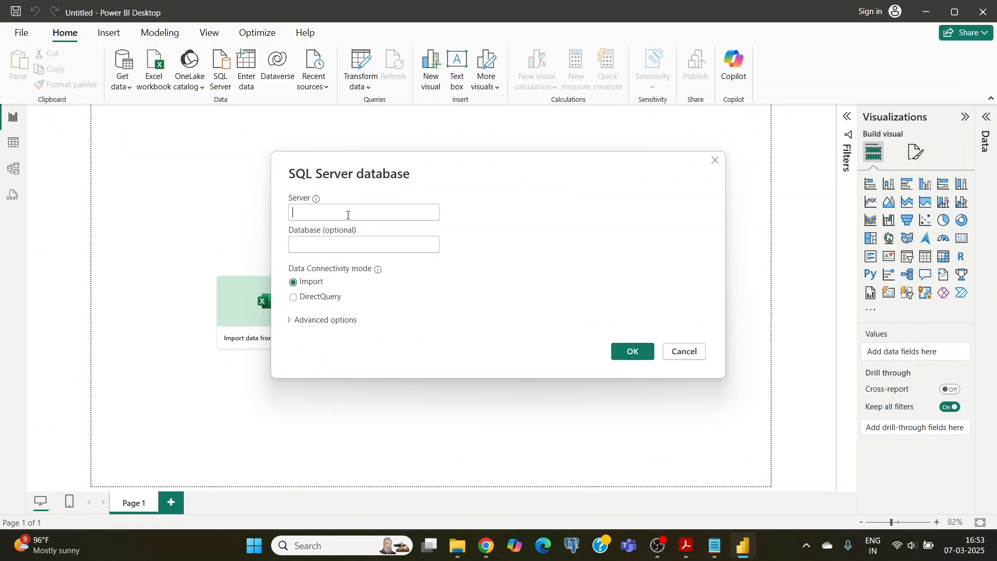
click(347, 215)
key(ctrl+v)
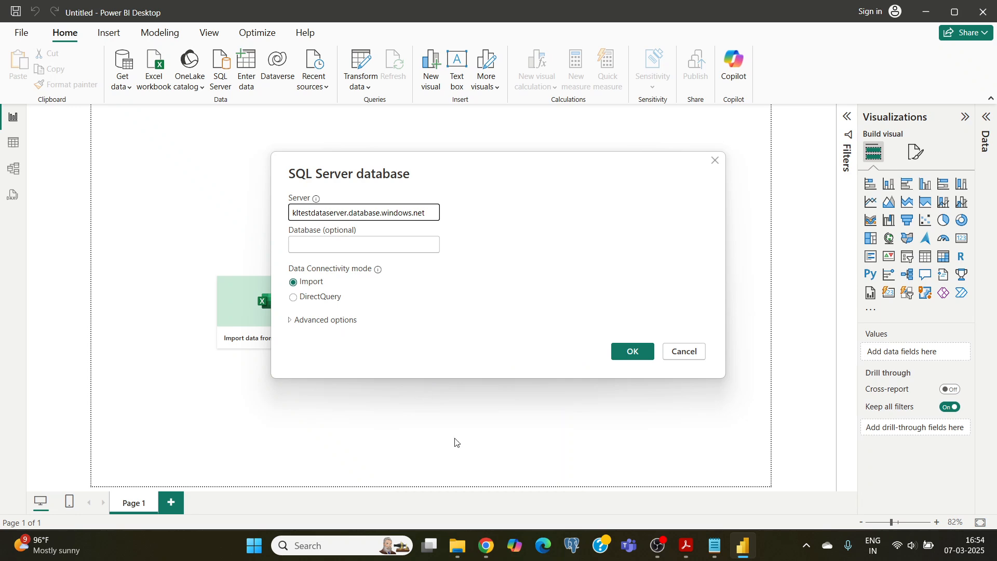
Switch to the Azure portal, look over the Networking and Overview pages of kltestdataserver, and return to kltestdatabase
click(487, 545)
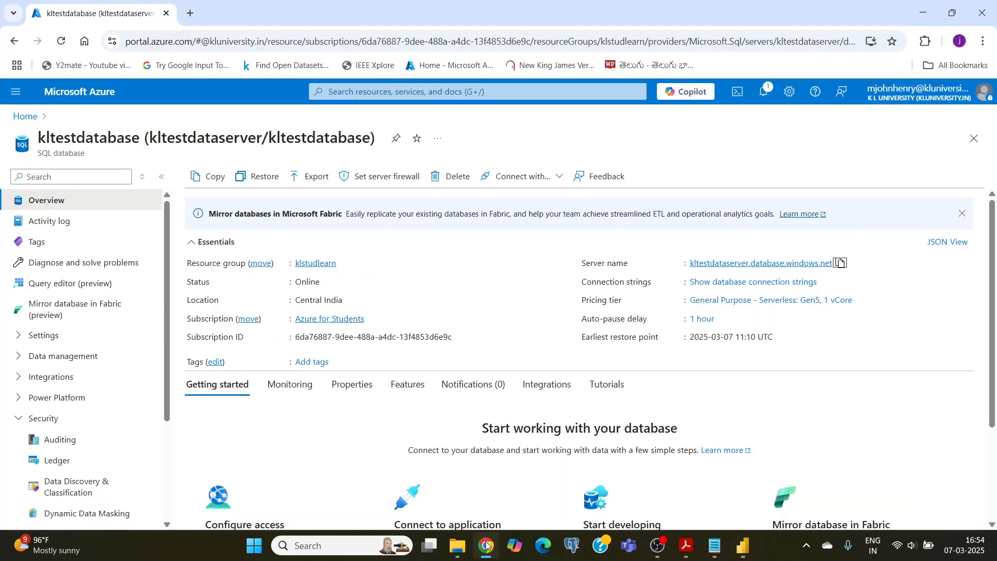
scroll(283, 411, down, 3)
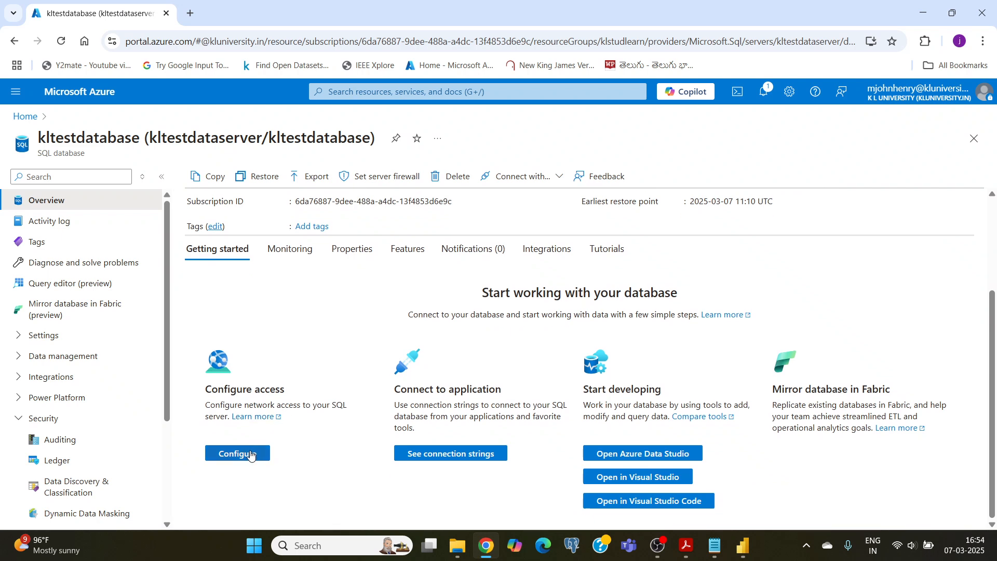
click(244, 455)
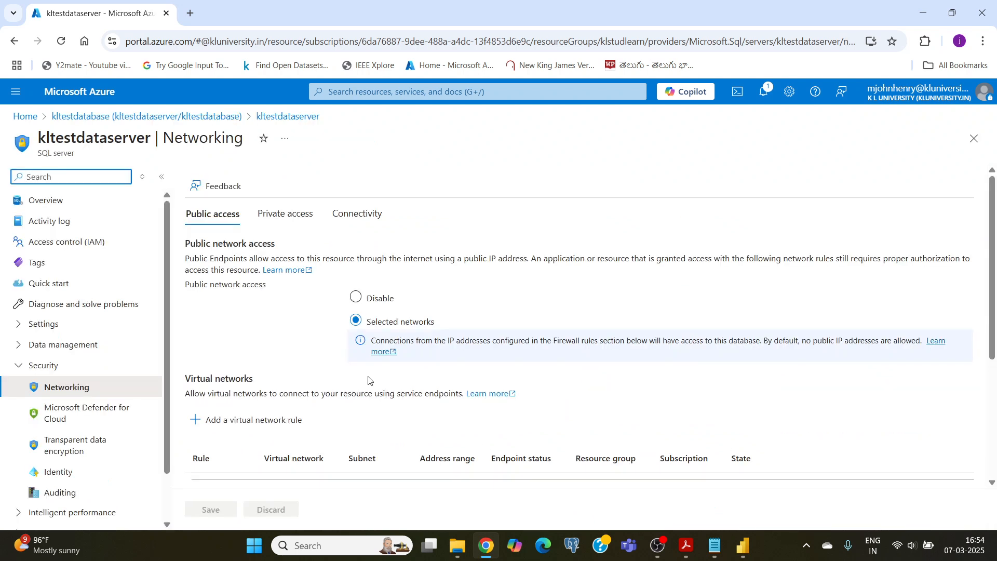
scroll(285, 327, down, 4)
scroll(285, 328, up, 4)
click(46, 200)
scroll(309, 322, down, 2)
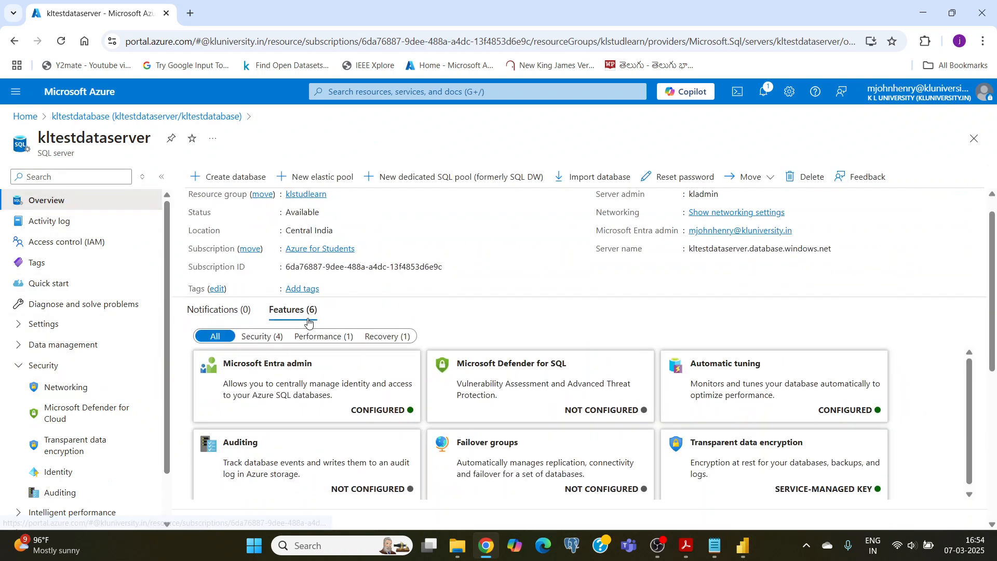
scroll(308, 322, down, 1)
scroll(309, 322, up, 3)
click(147, 115)
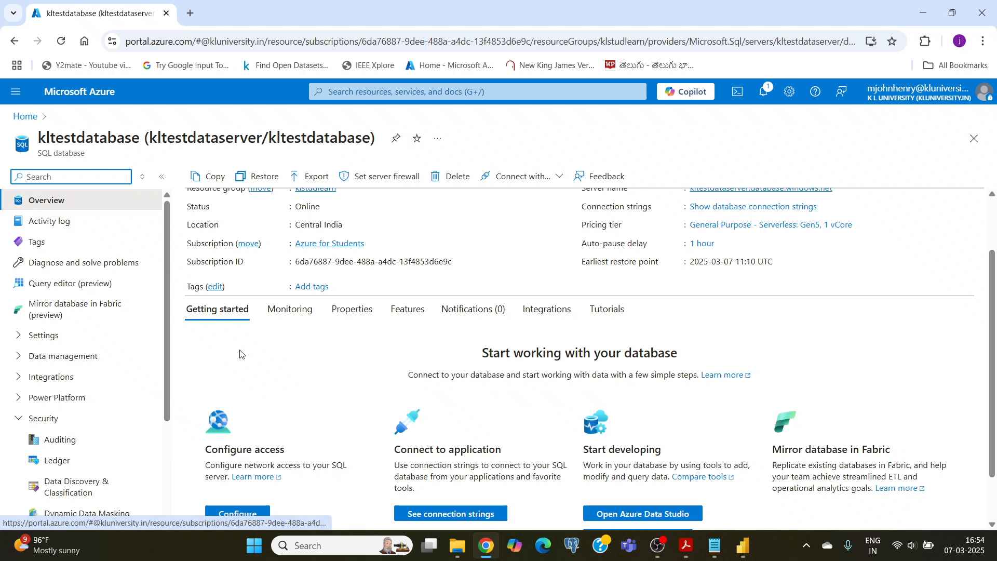
Open the server's network access configuration from kltestdatabase and remove the cbda firewall rule
scroll(240, 354, down, 1)
click(239, 453)
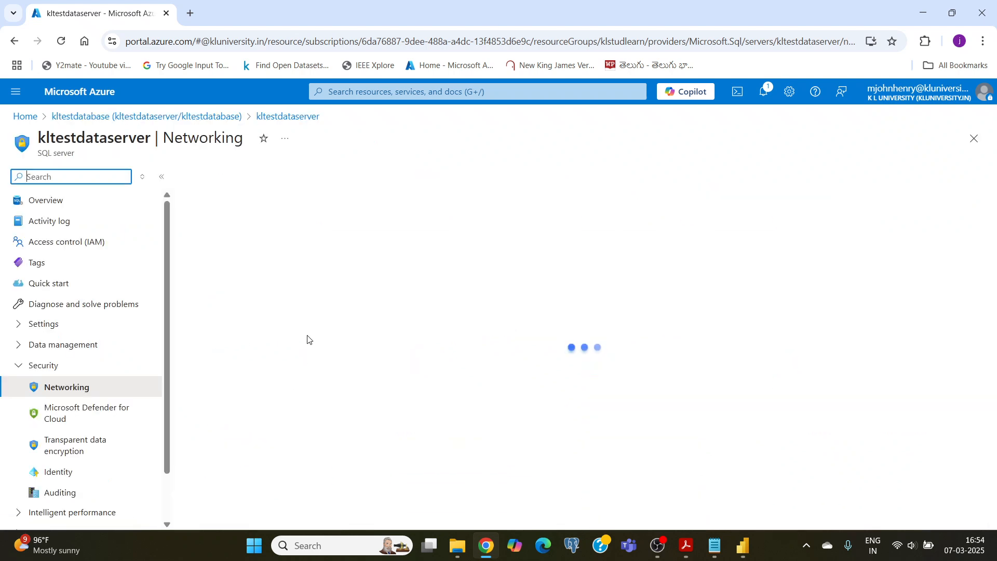
scroll(310, 322, down, 4)
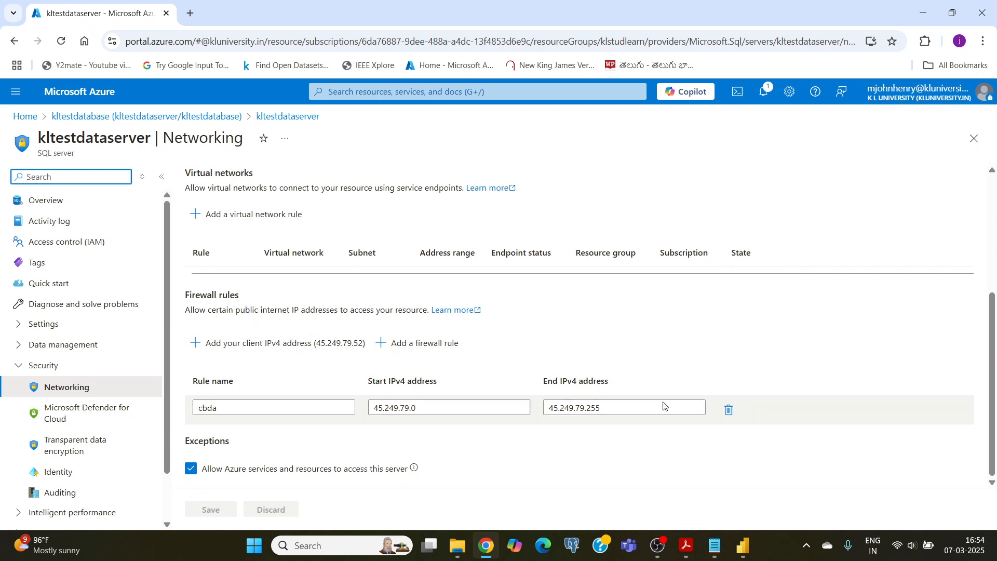
click(728, 409)
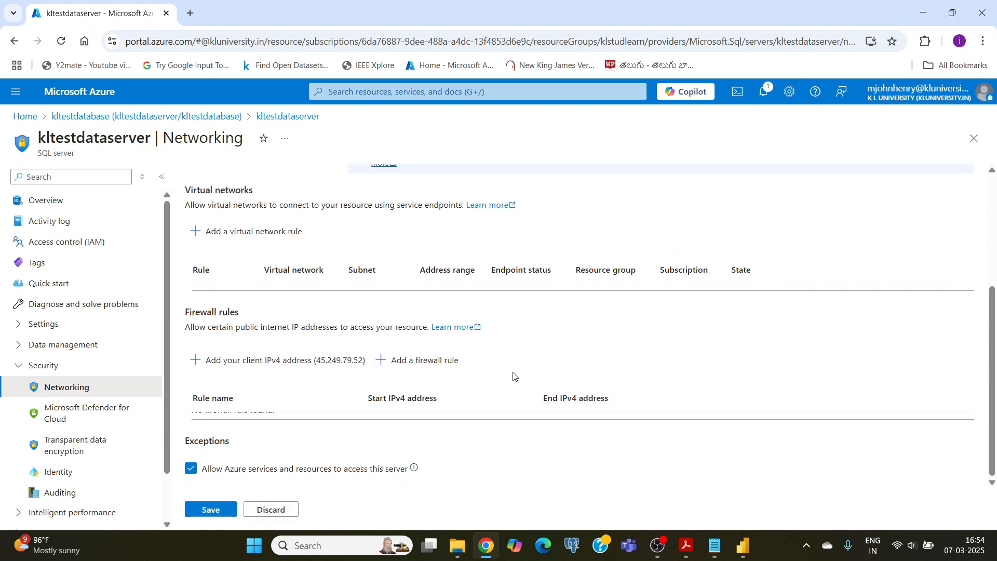
Start a new firewall rule named cbda with the start IP 45.249.79.0
click(433, 366)
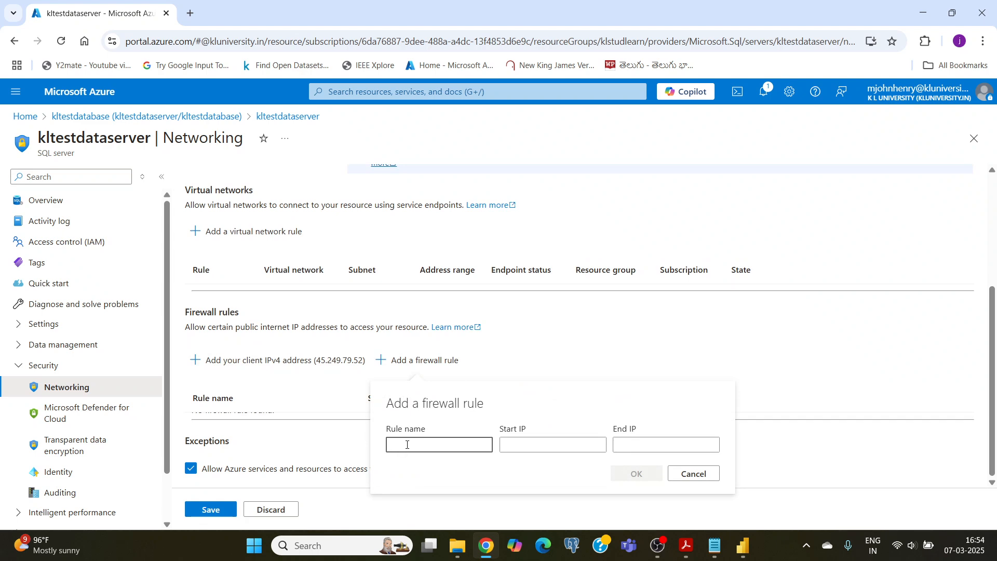
text(cbda)
click(519, 443)
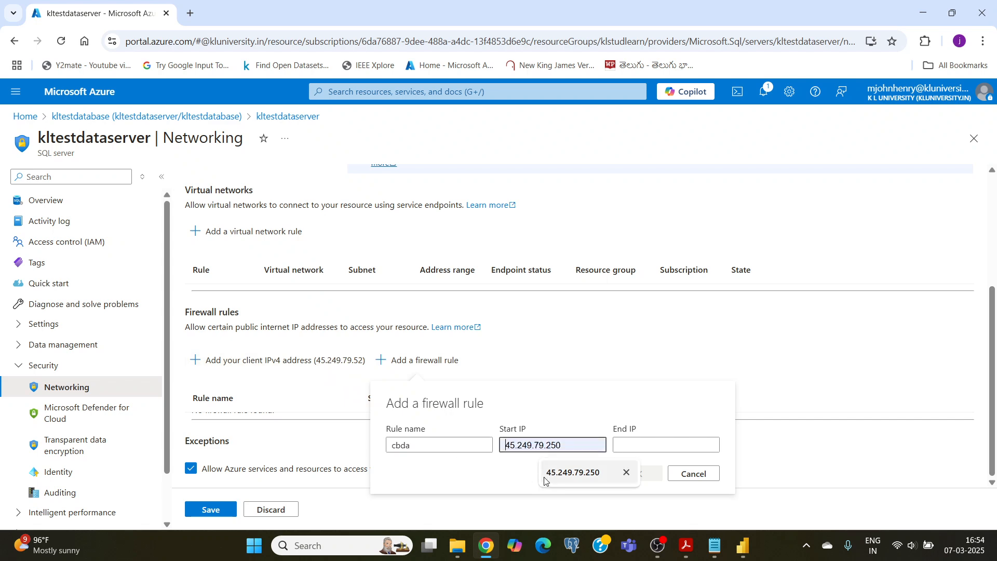
click(557, 474)
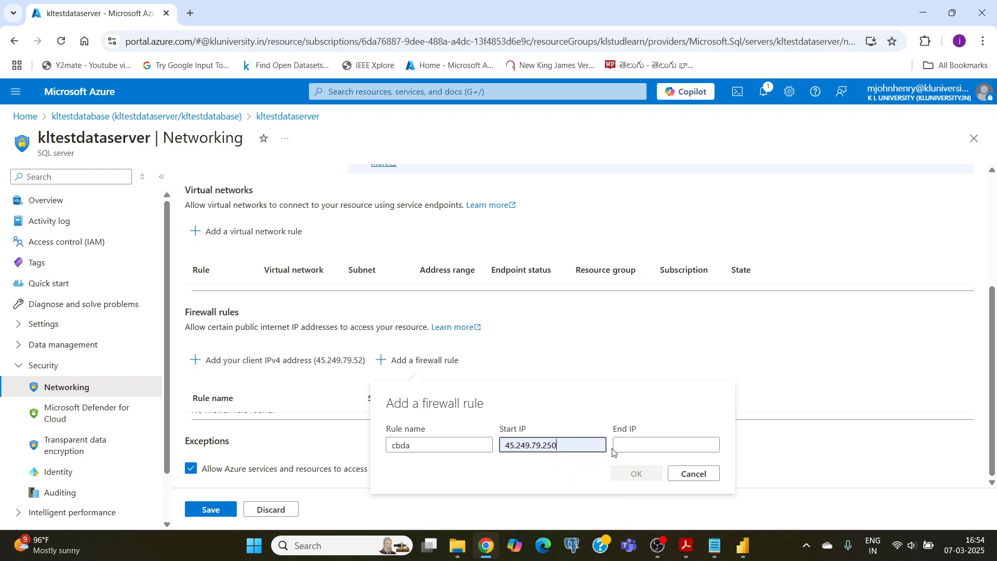
key(BackSpace)
key(BackSpace)
key(BackSpace)
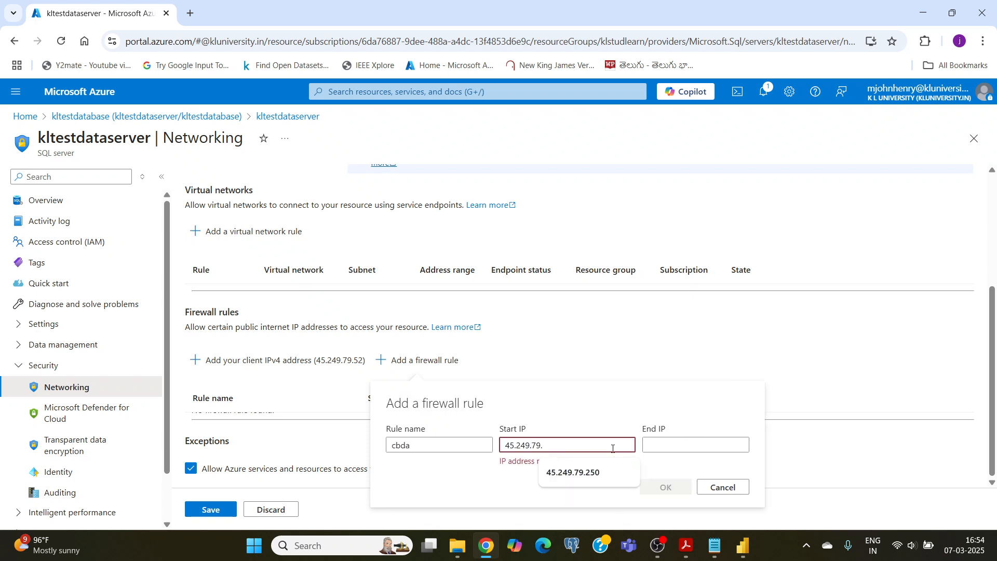
text(0)
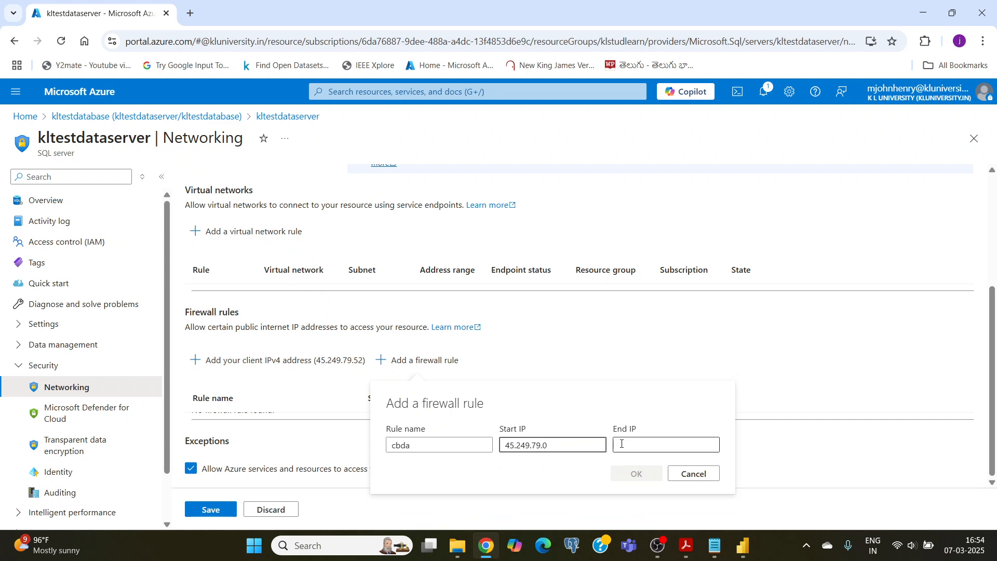
Set the cbda rule's end IP to 45.249.79.255 and add it to the firewall rules list
click(620, 445)
click(562, 442)
drag(562, 442, 500, 445)
key(ctrl+c)
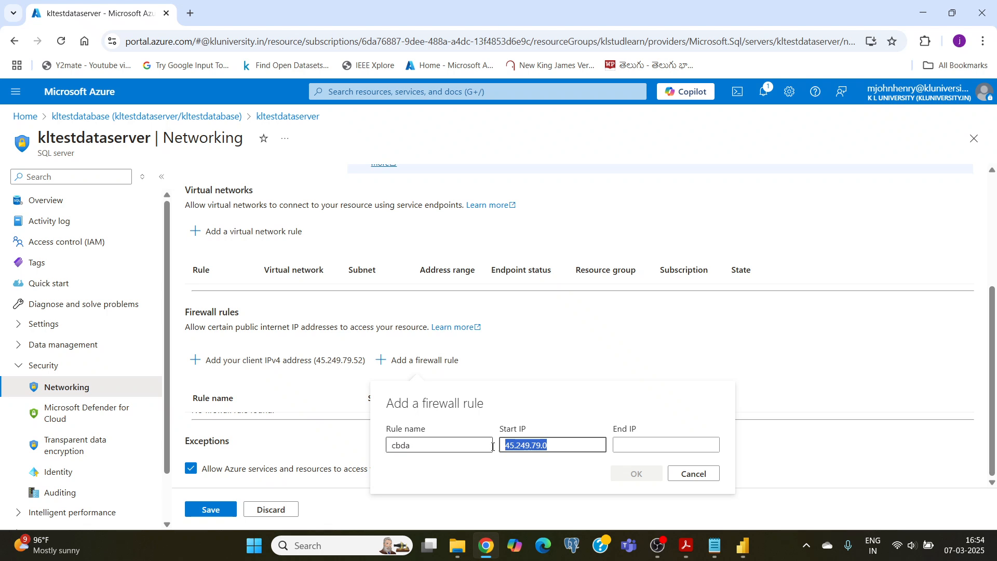
click(633, 448)
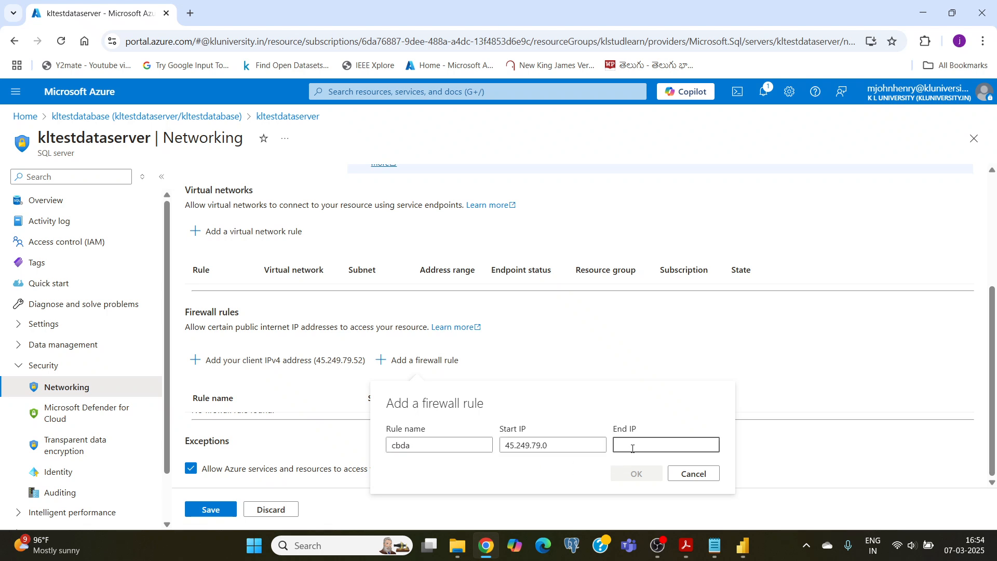
key(ctrl+v)
key(BackSpace)
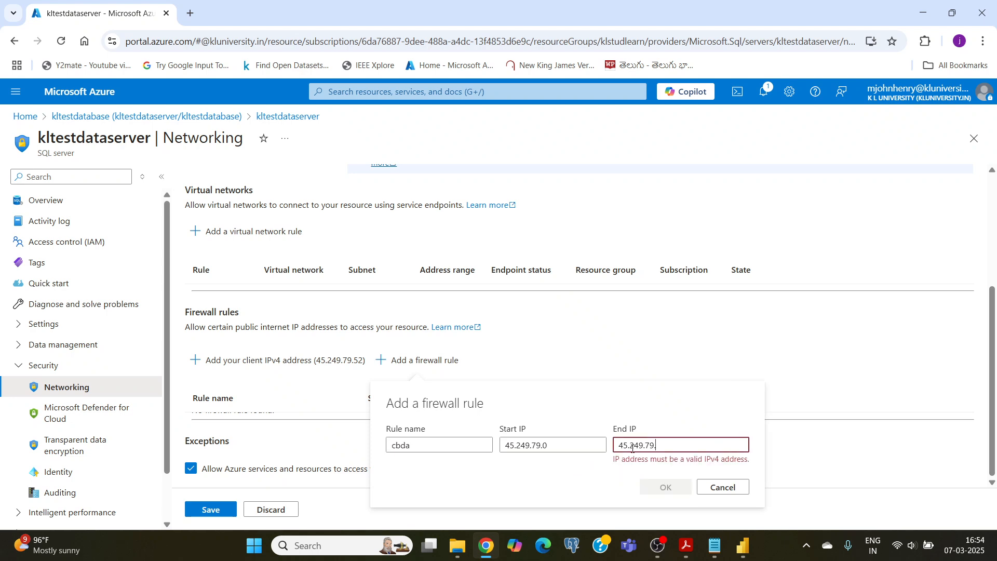
text(255)
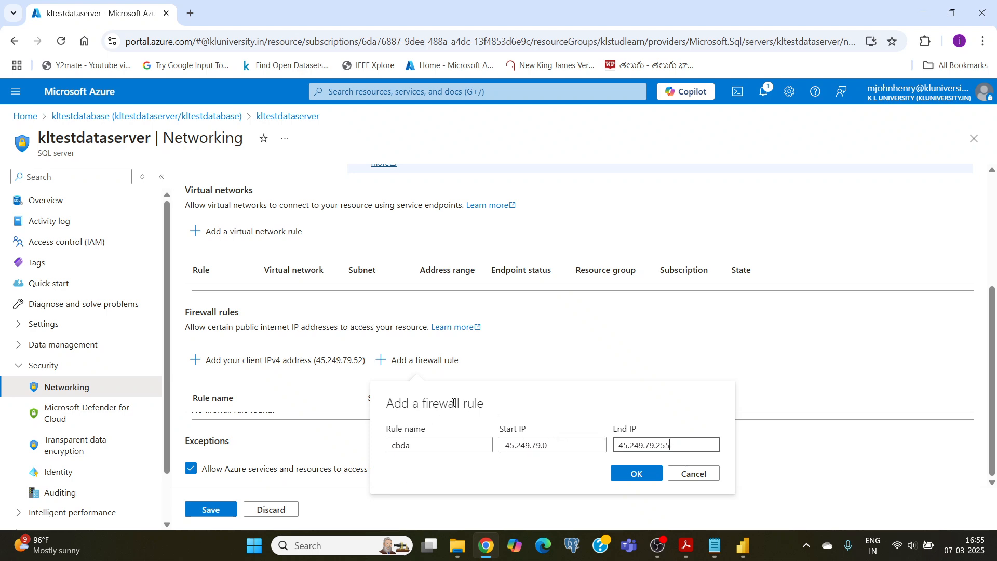
click(637, 474)
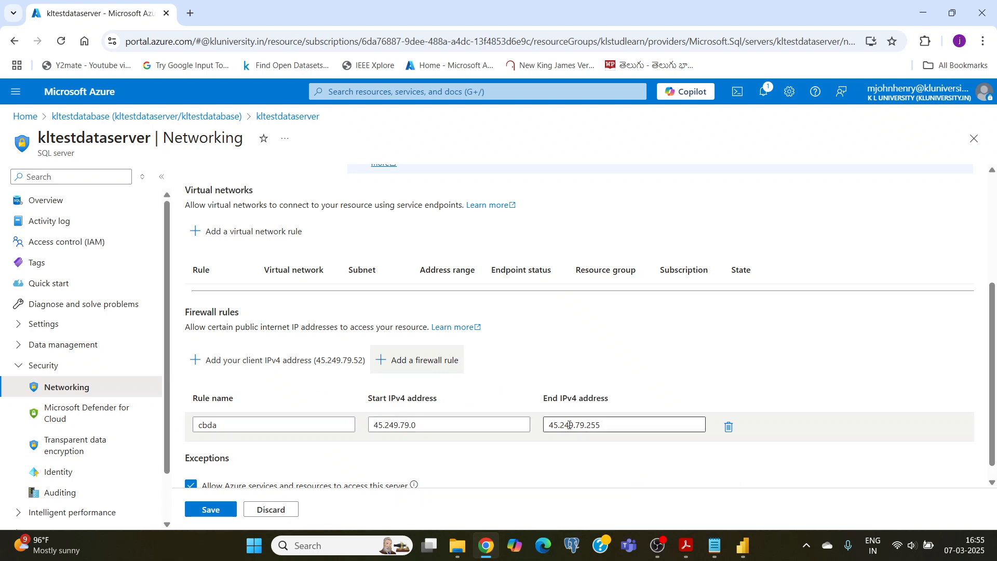
Switch to Power BI Desktop, connect to the SQL server in Import mode and expand kltestdatabase in the Navigator
click(743, 545)
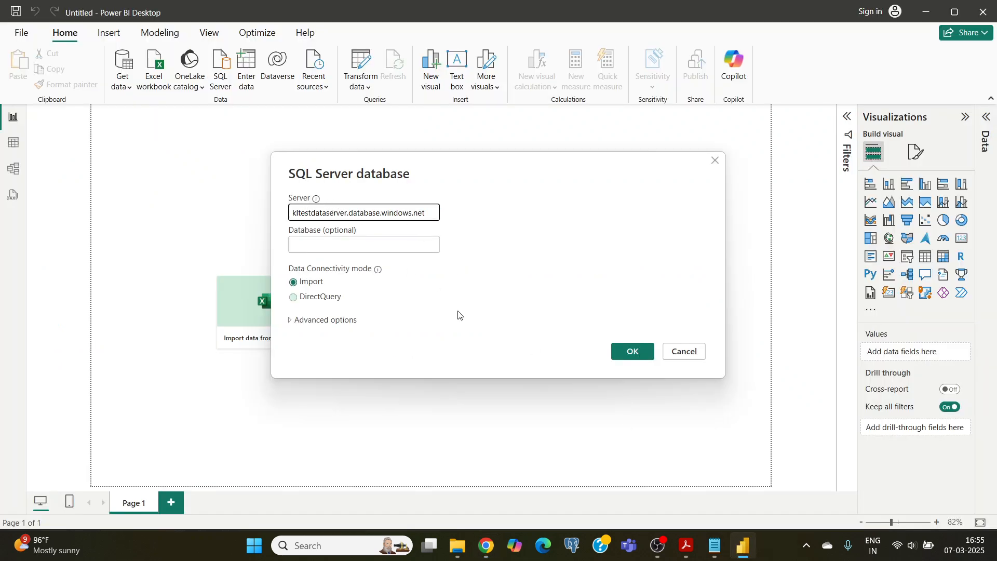
click(632, 354)
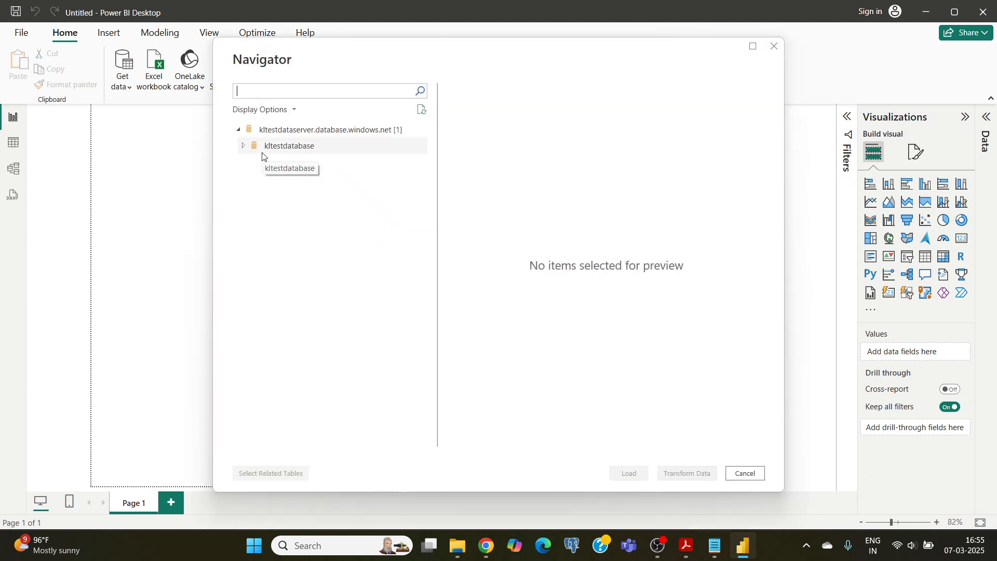
click(244, 147)
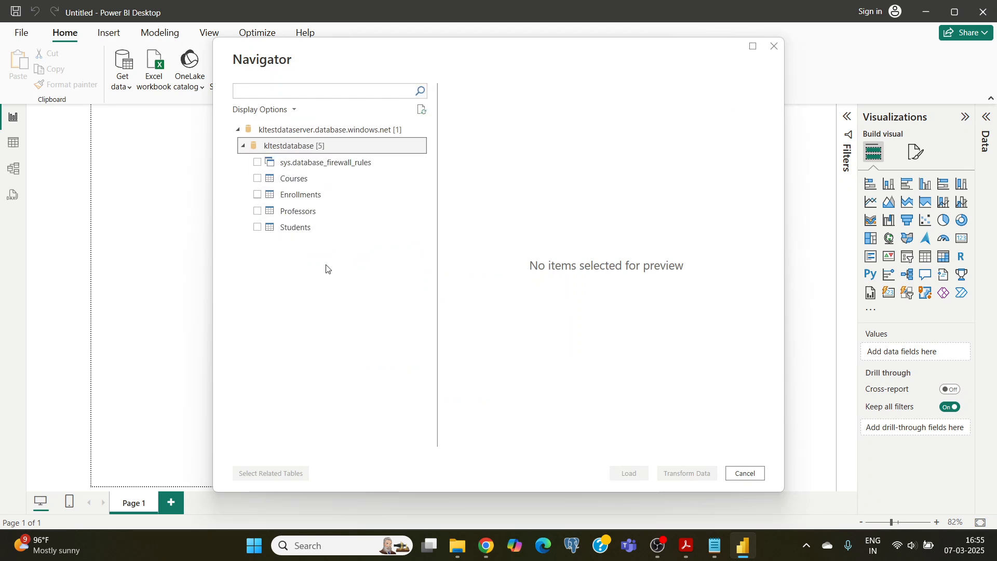
Select the Courses, Enrollments, Professors and Students tables of kltestdatabase and load them into the report
click(291, 232)
click(257, 211)
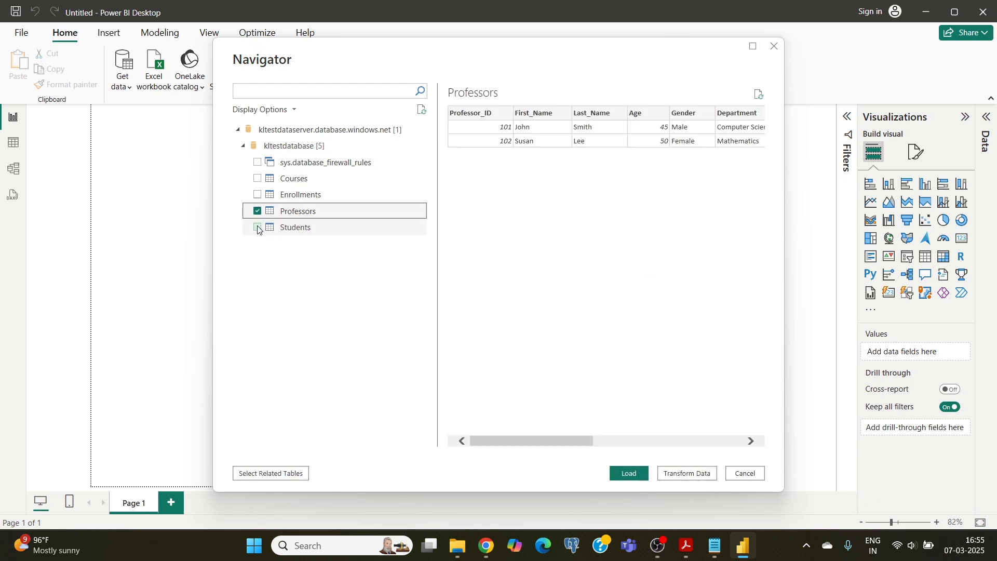
click(257, 227)
click(257, 195)
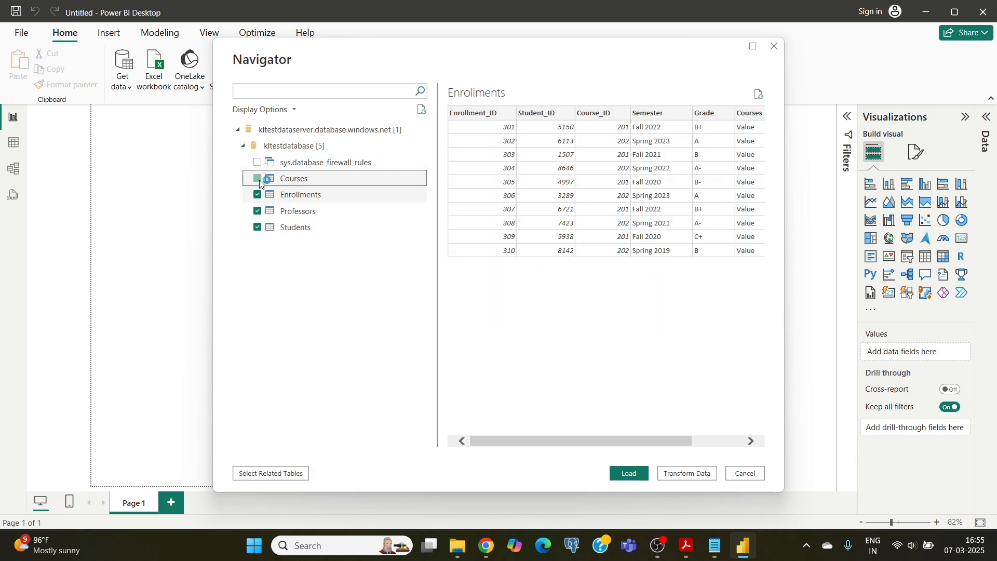
click(257, 178)
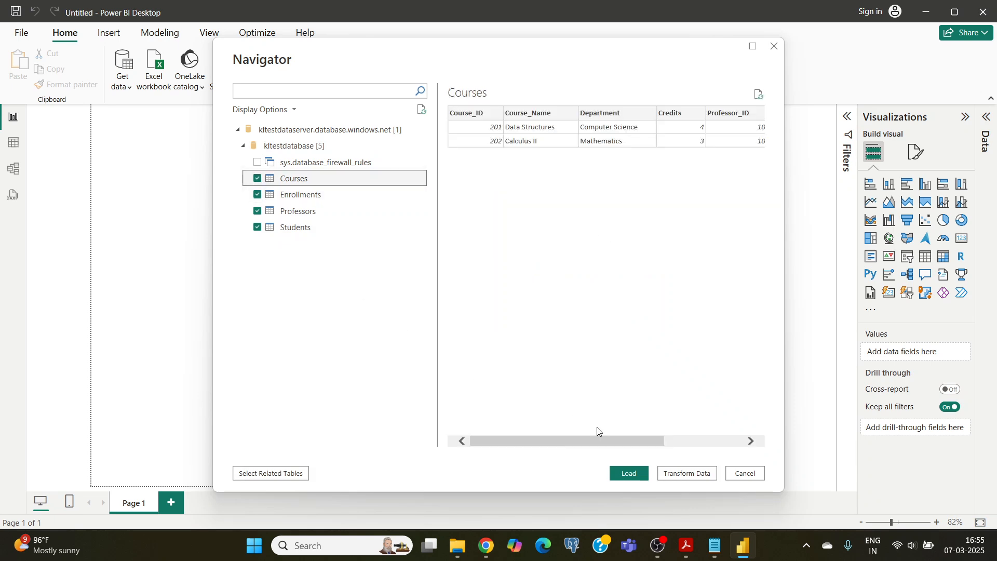
click(629, 474)
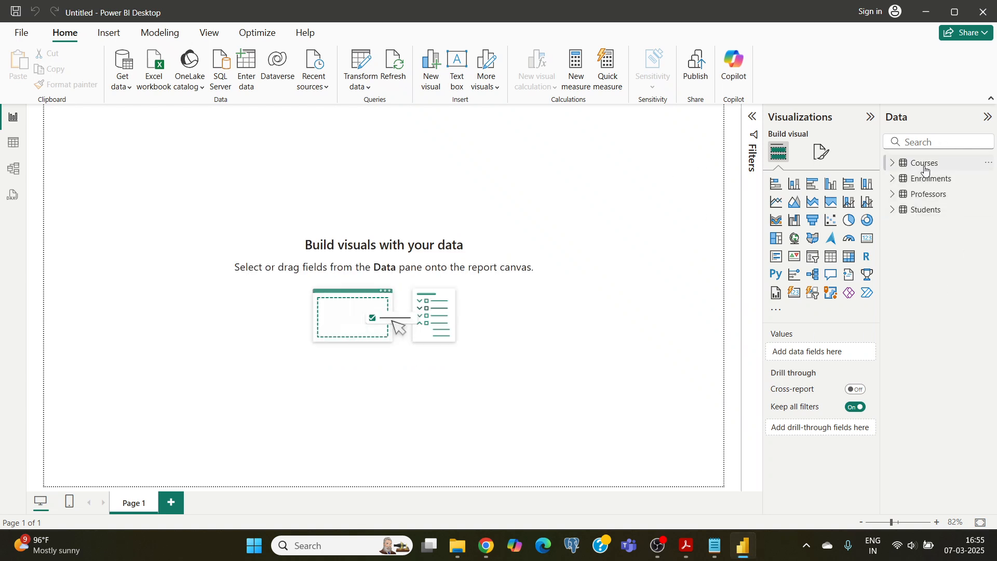
Examine the fields of the loaded Courses, Enrollments, Students and Professors tables, leaving every table collapsed
click(894, 164)
click(895, 256)
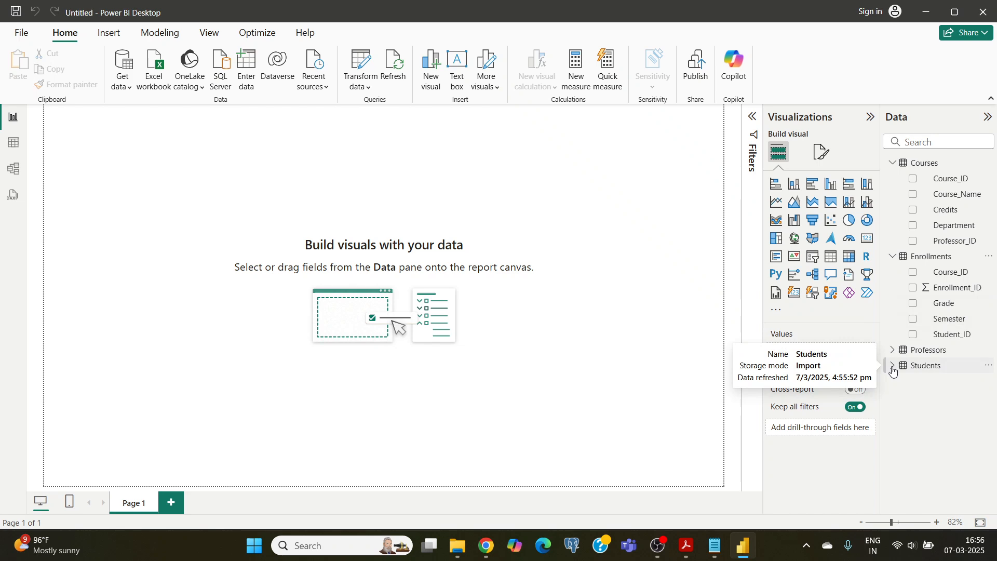
click(894, 370)
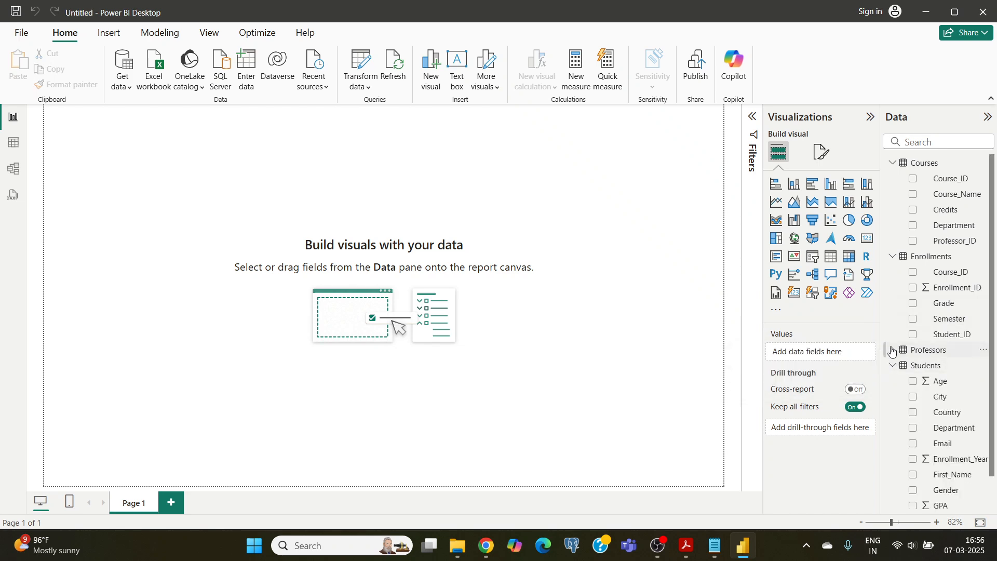
click(893, 351)
click(893, 256)
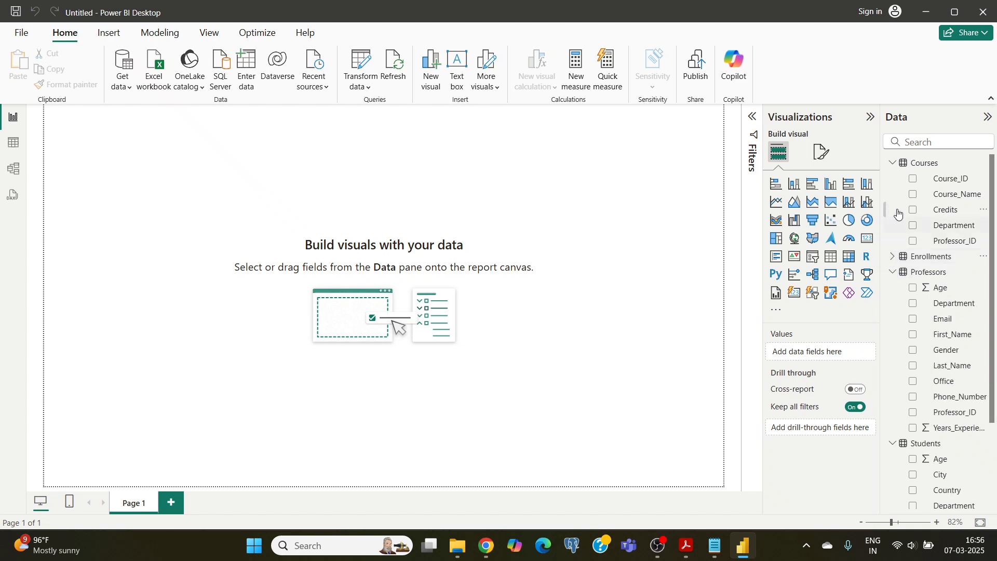
click(894, 163)
click(895, 365)
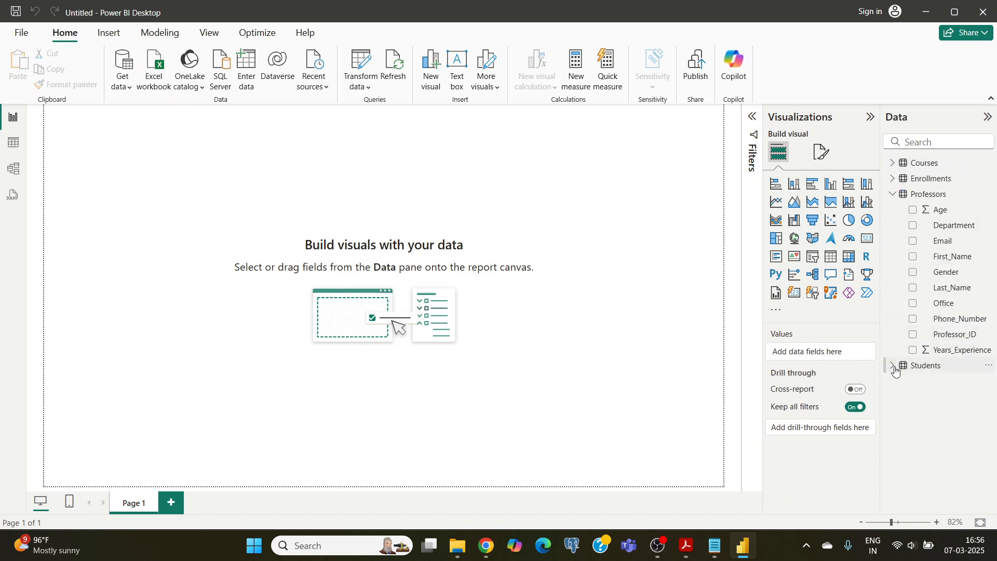
click(894, 195)
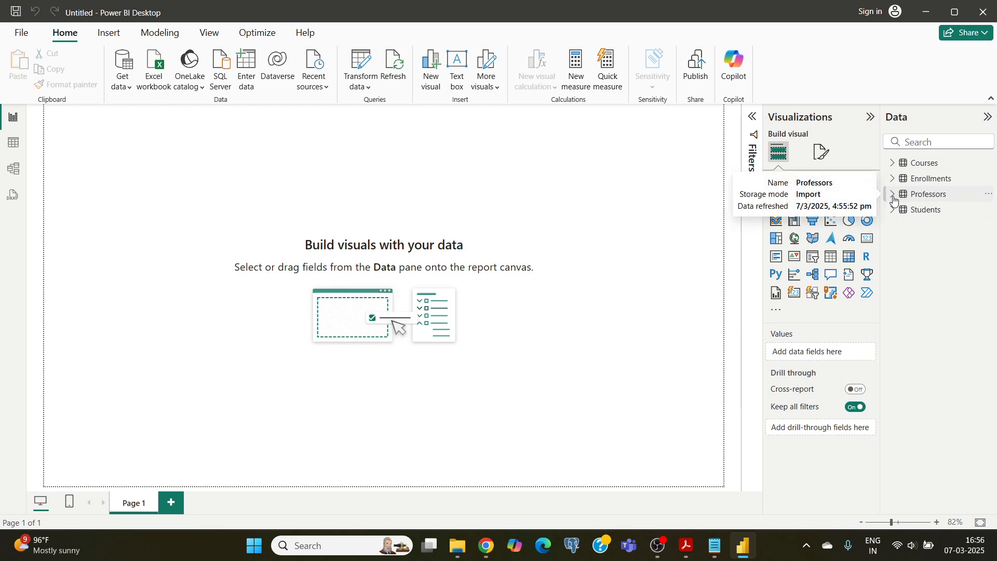
Open the Power Query Editor and review the data in the Students, Enrollments and Courses queries
click(362, 82)
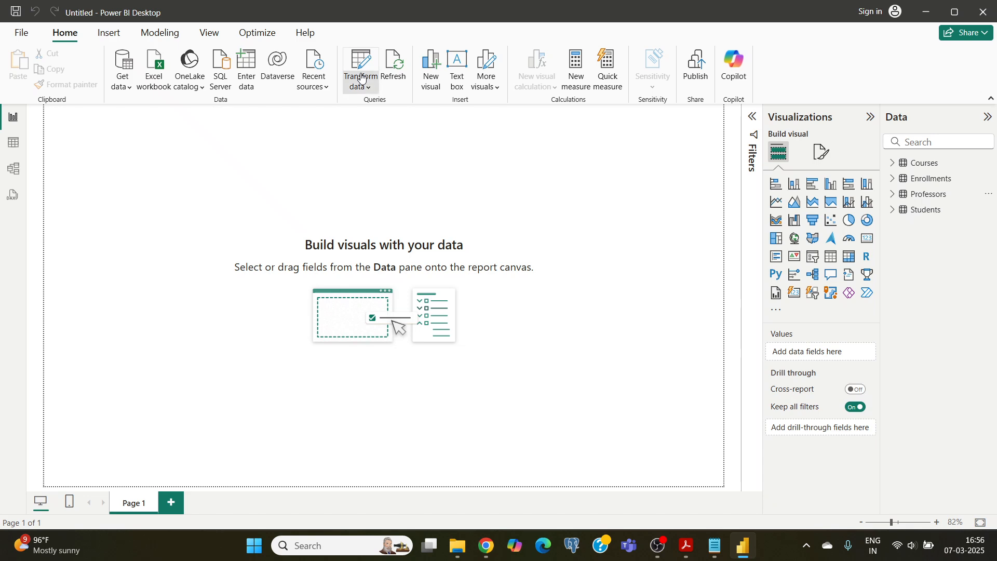
click(385, 109)
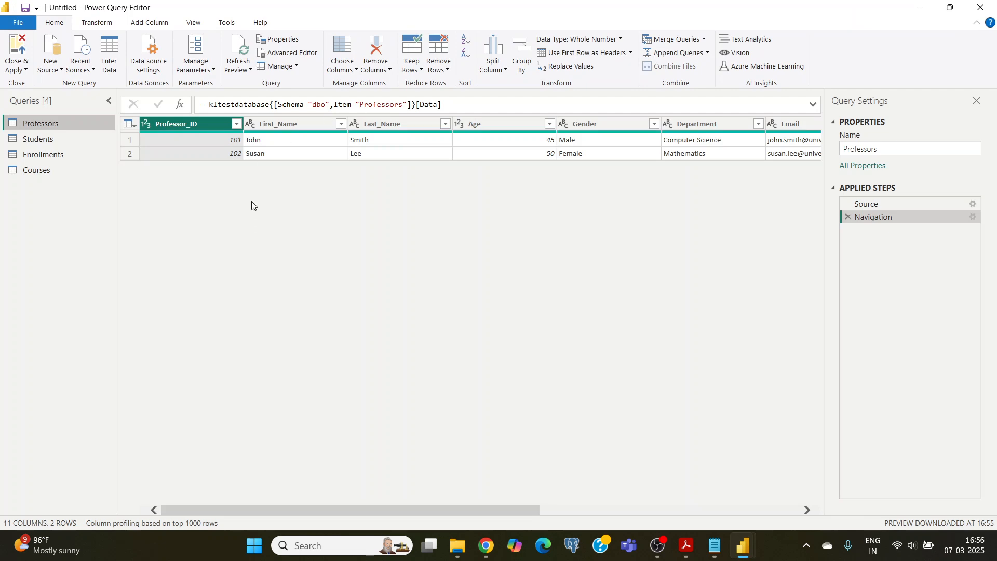
click(37, 142)
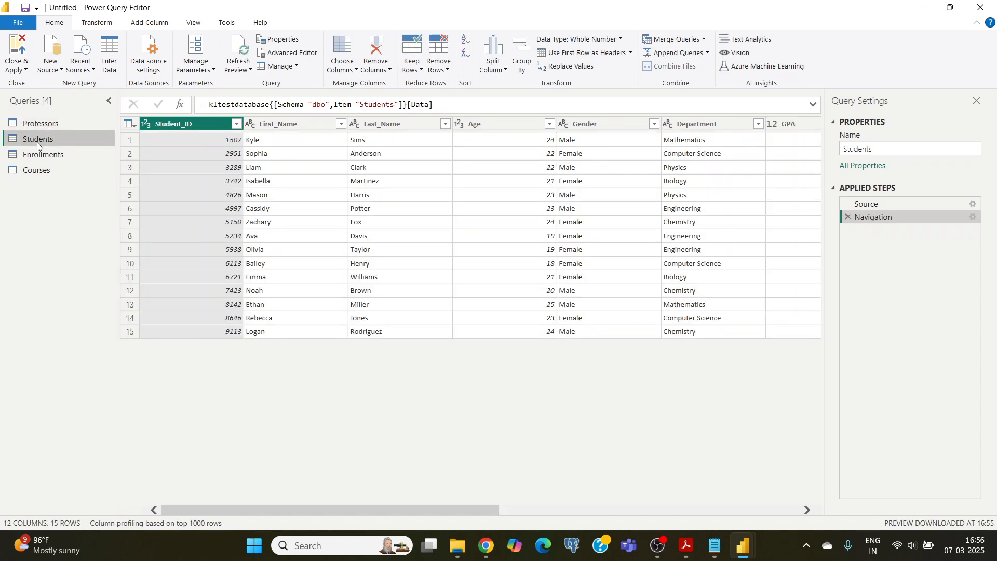
click(41, 154)
click(41, 170)
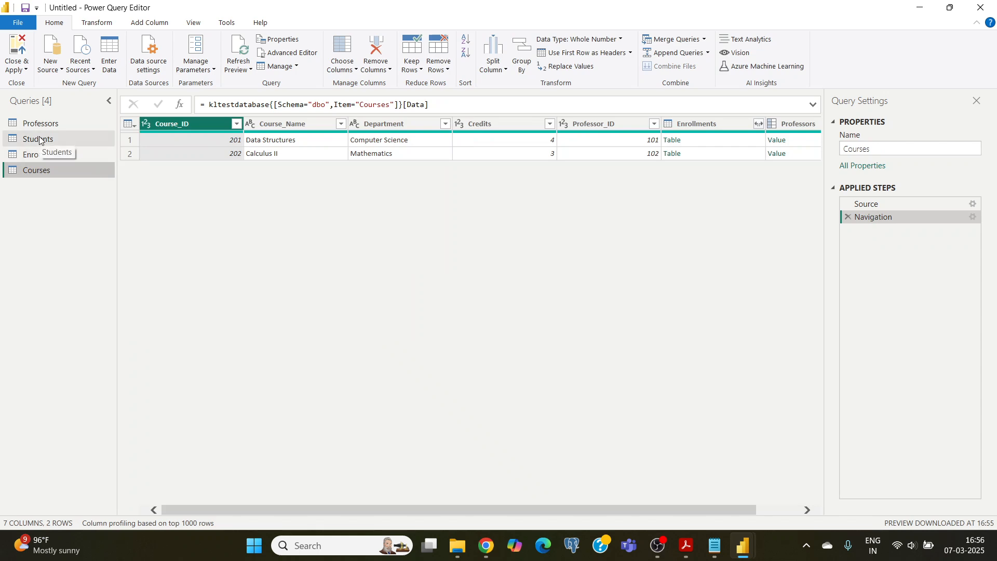
Rename the GPA column of the Students query as CGPA
click(42, 143)
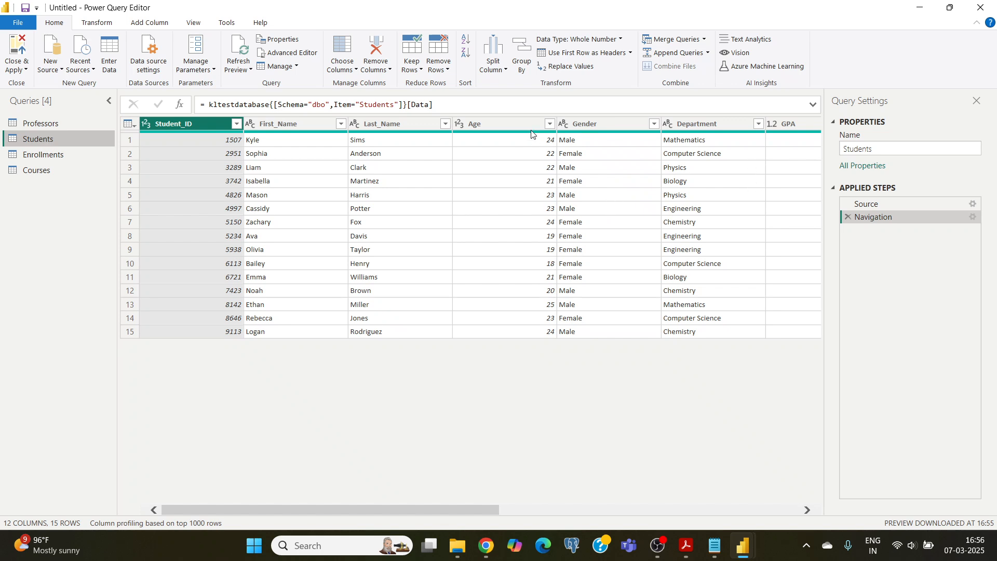
click(790, 123)
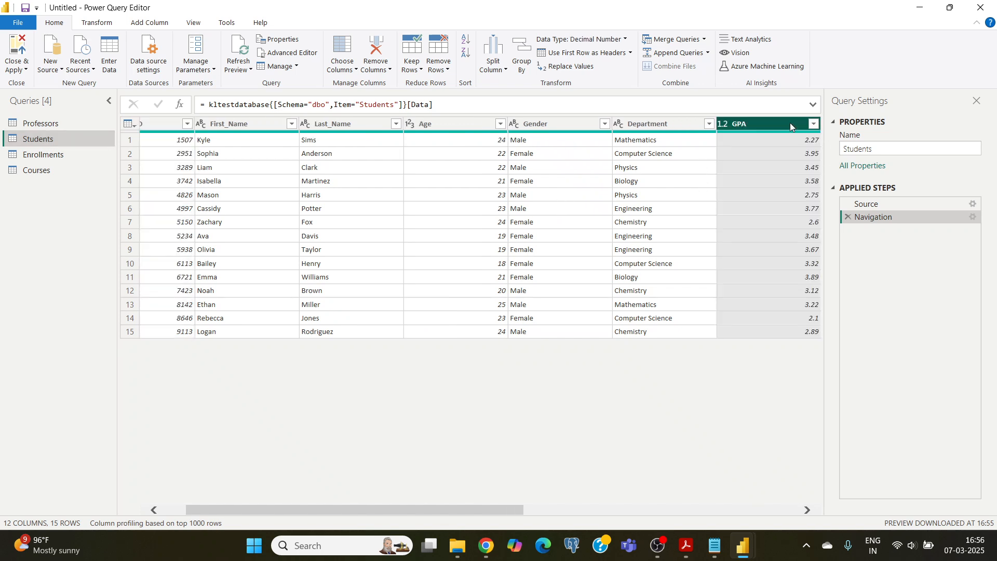
right_click(744, 124)
click(780, 365)
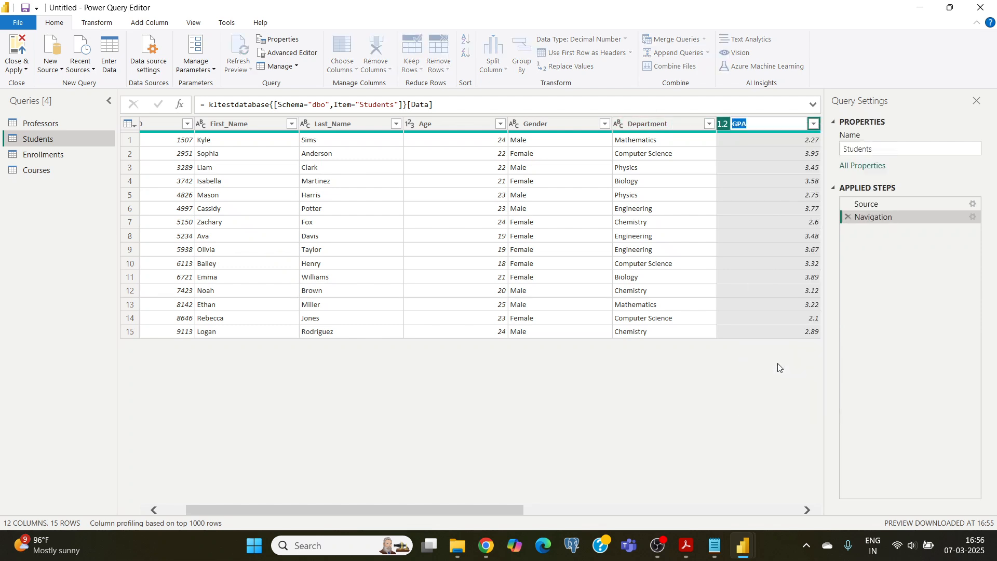
text(CGPA)
key(Return)
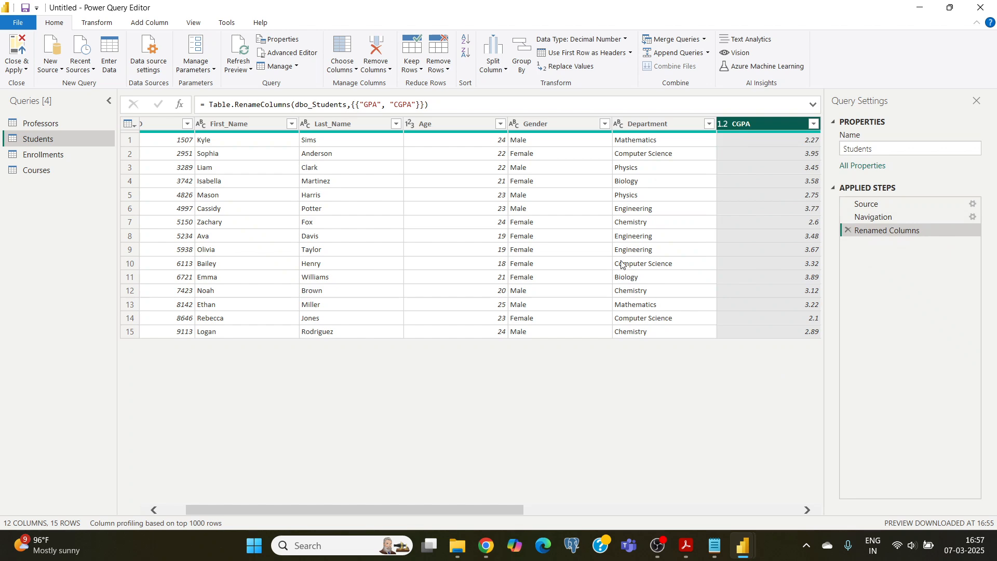
Remove the Enrollment_Year column from the Students query
click(348, 180)
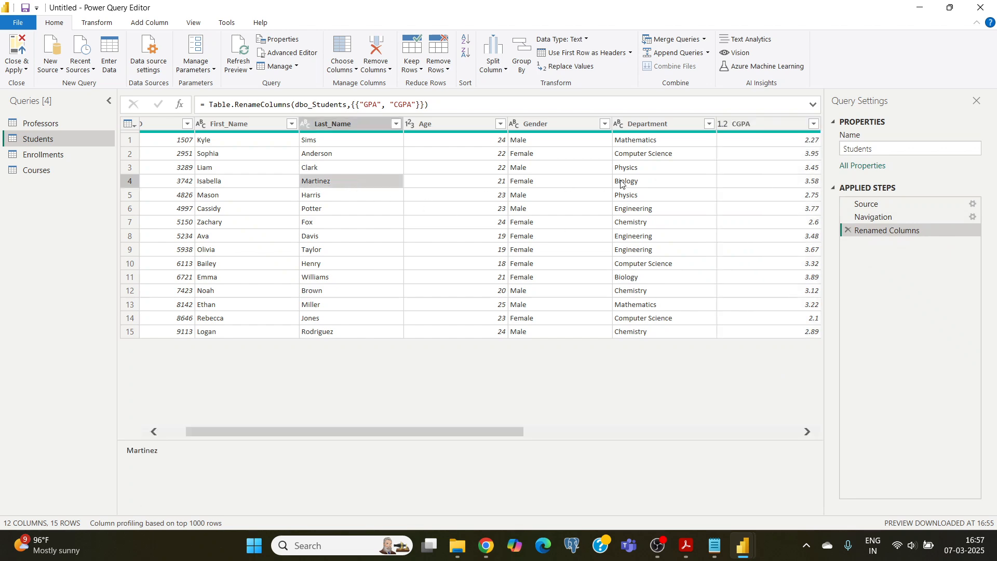
drag(496, 432, 782, 458)
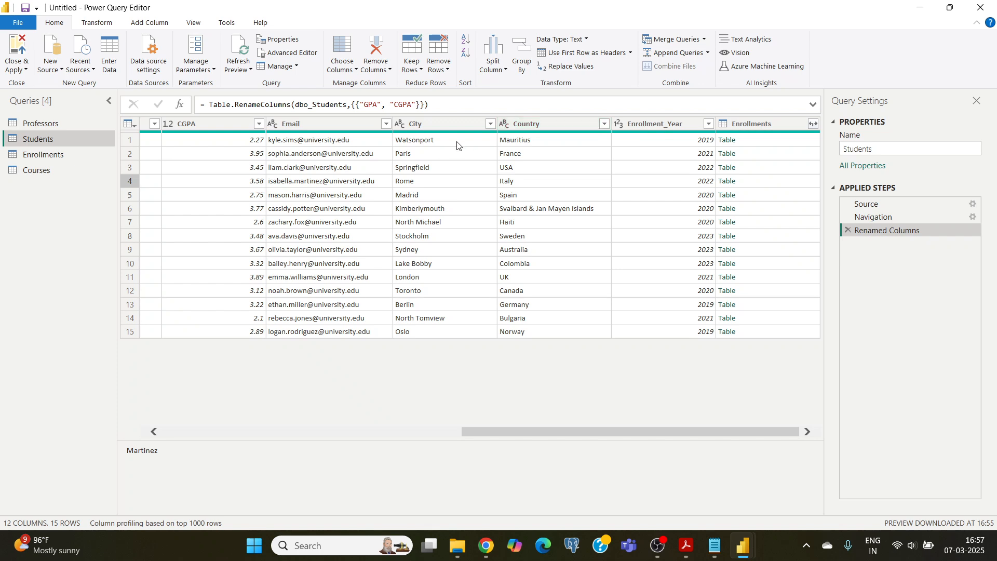
click(659, 123)
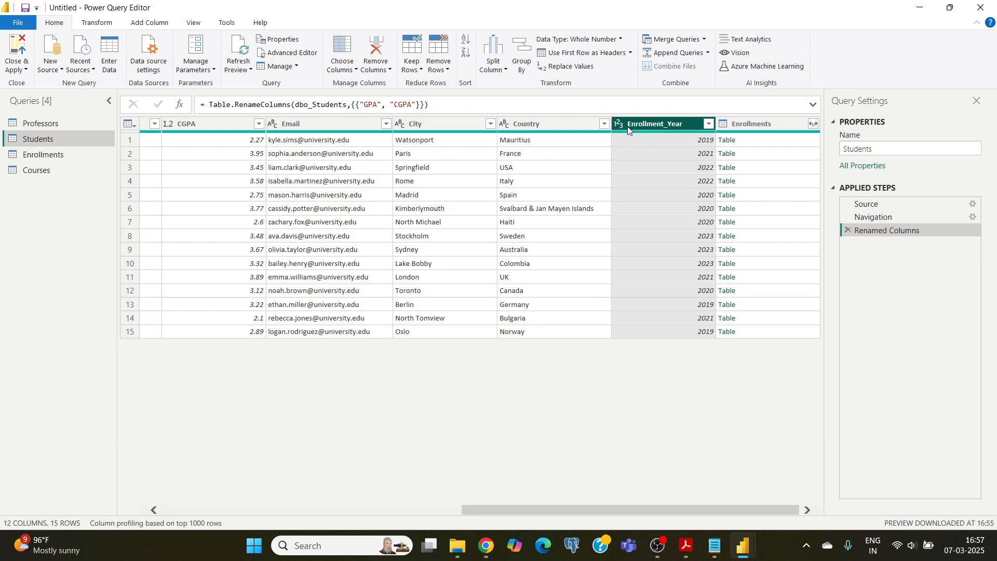
right_click(638, 128)
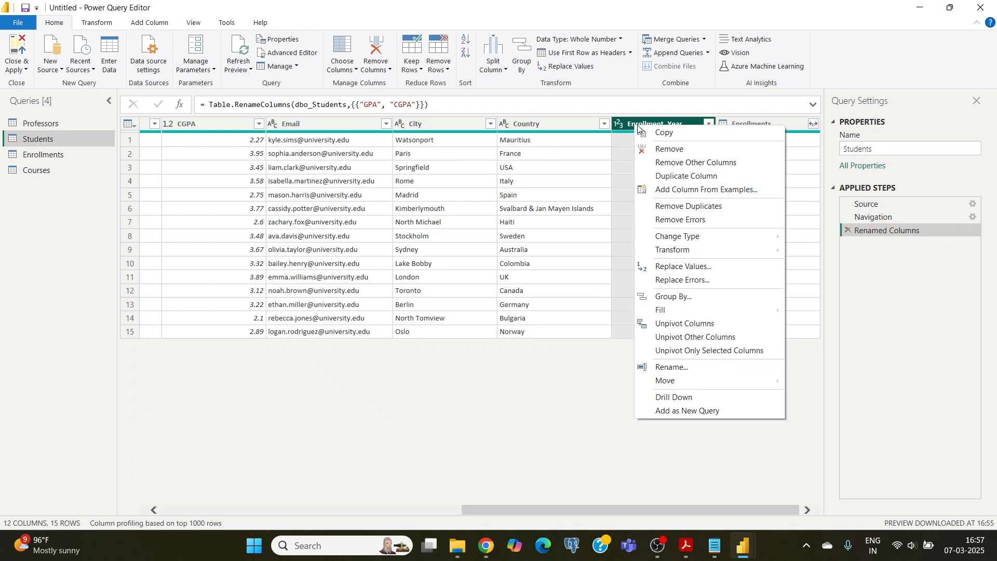
click(670, 151)
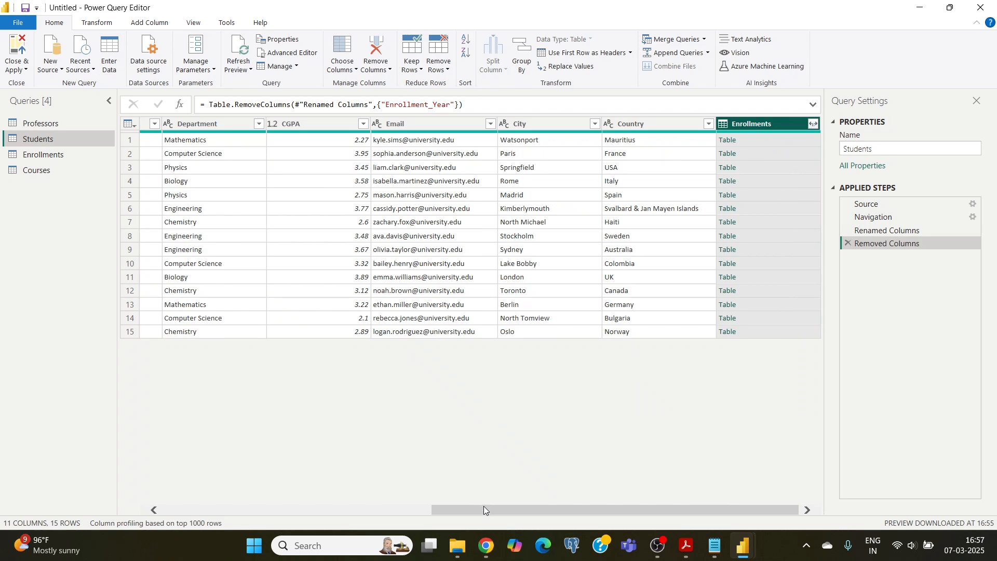
Examine the data type choices for the Students query's Age column and the Remove Rows and Keep Rows options
drag(484, 509, 208, 510)
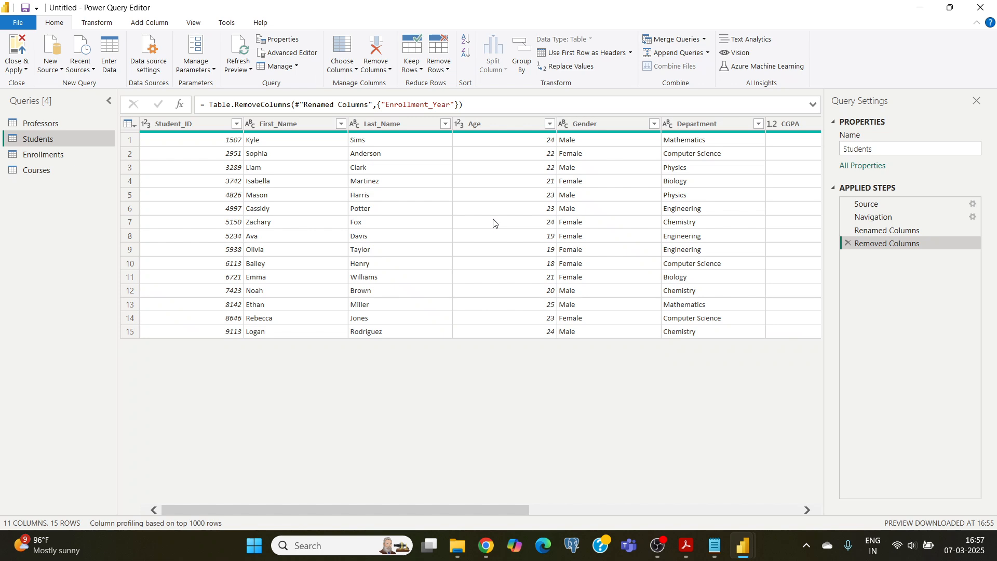
click(592, 123)
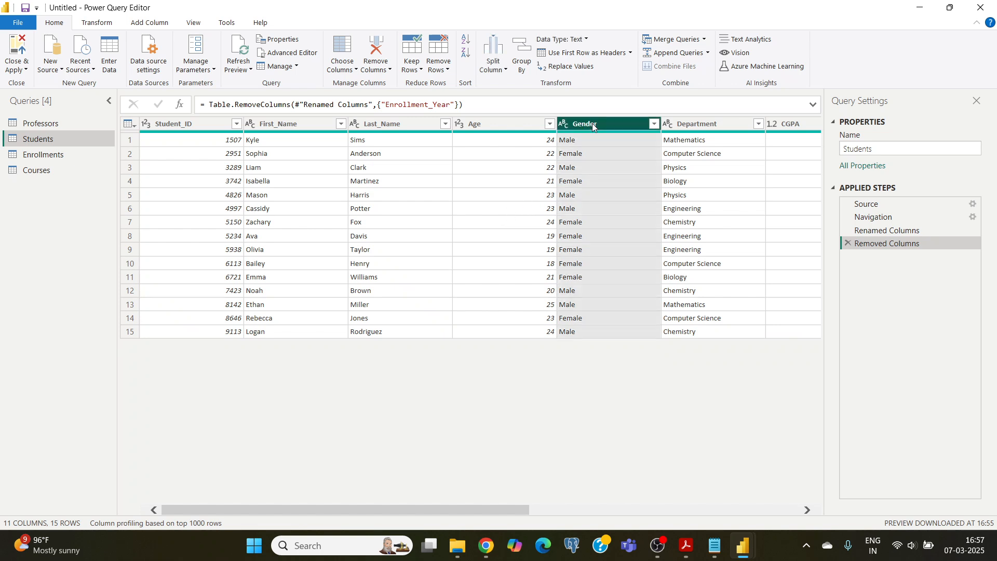
click(491, 123)
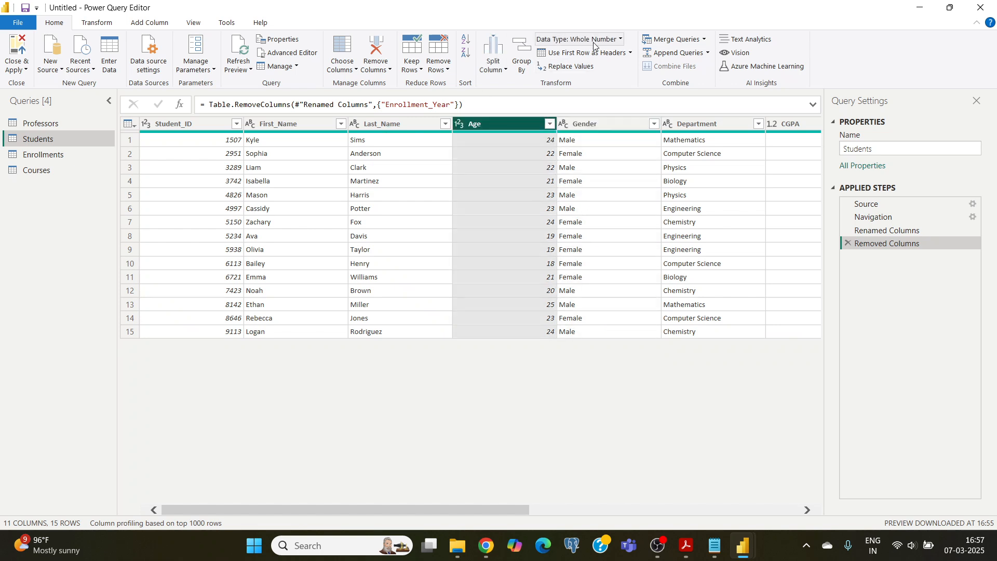
click(610, 41)
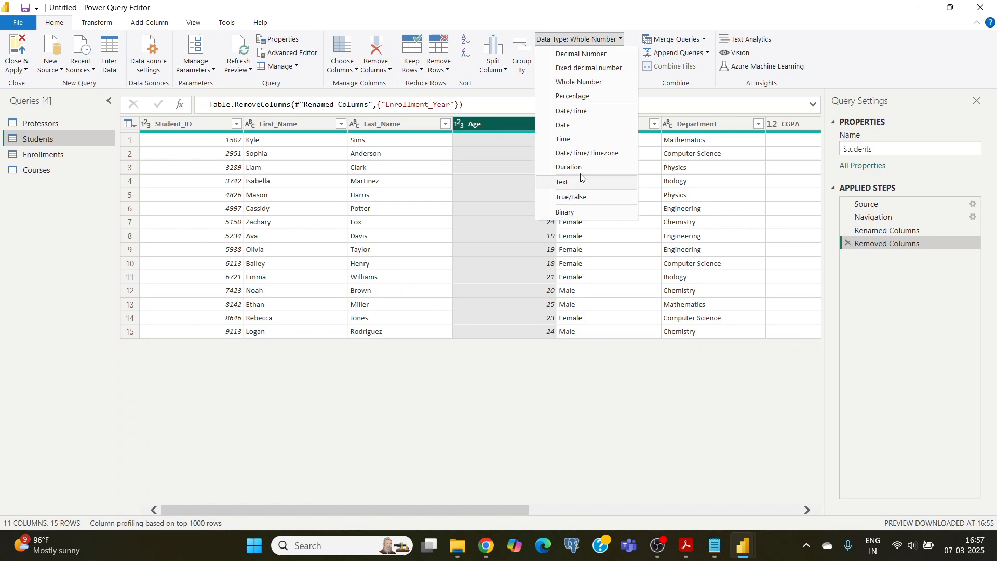
click(477, 230)
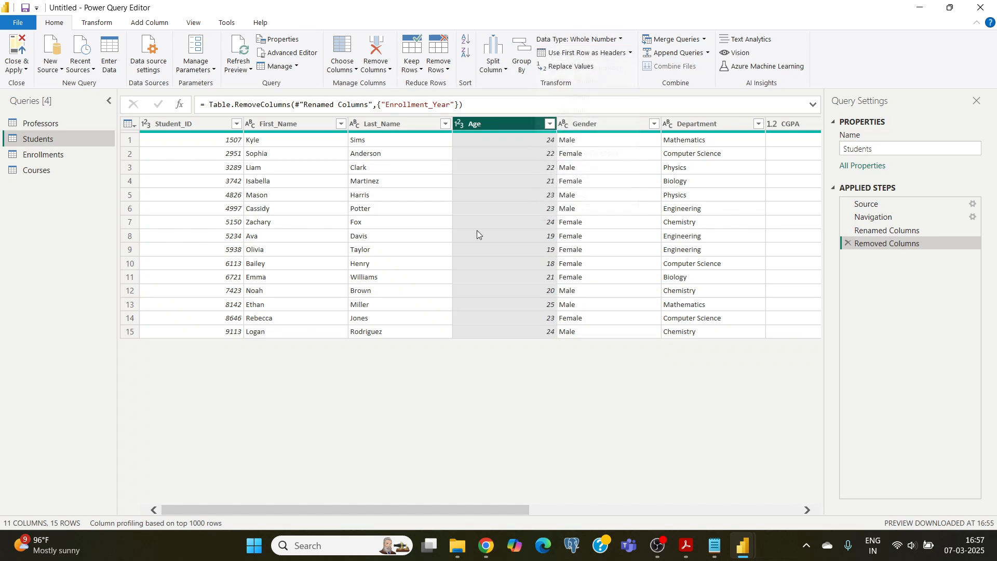
click(448, 70)
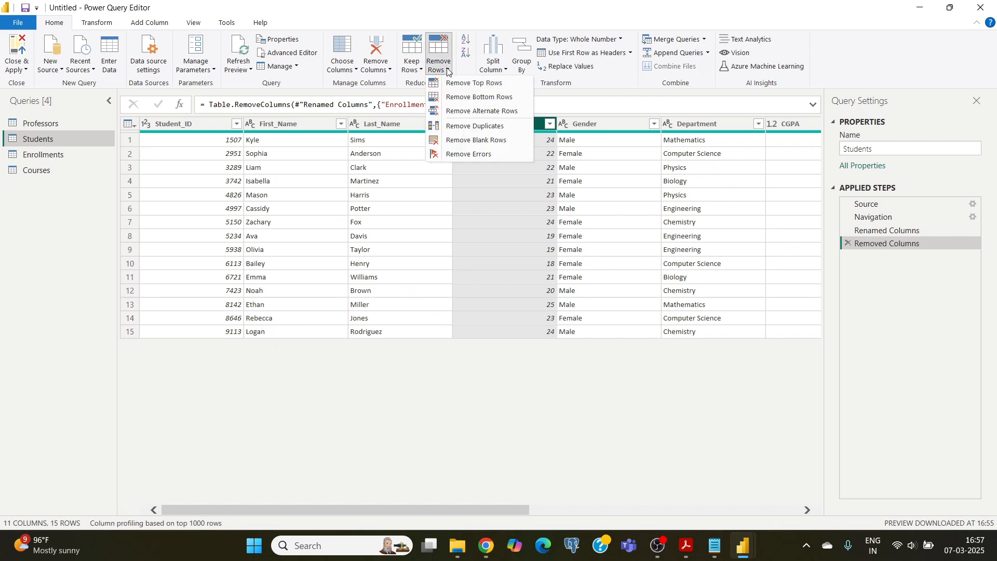
click(415, 69)
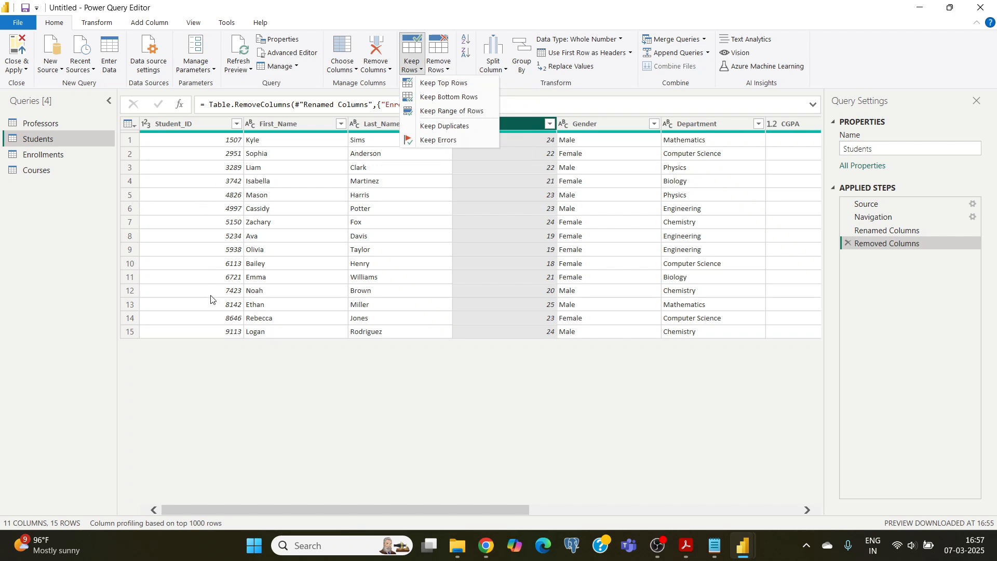
click(354, 229)
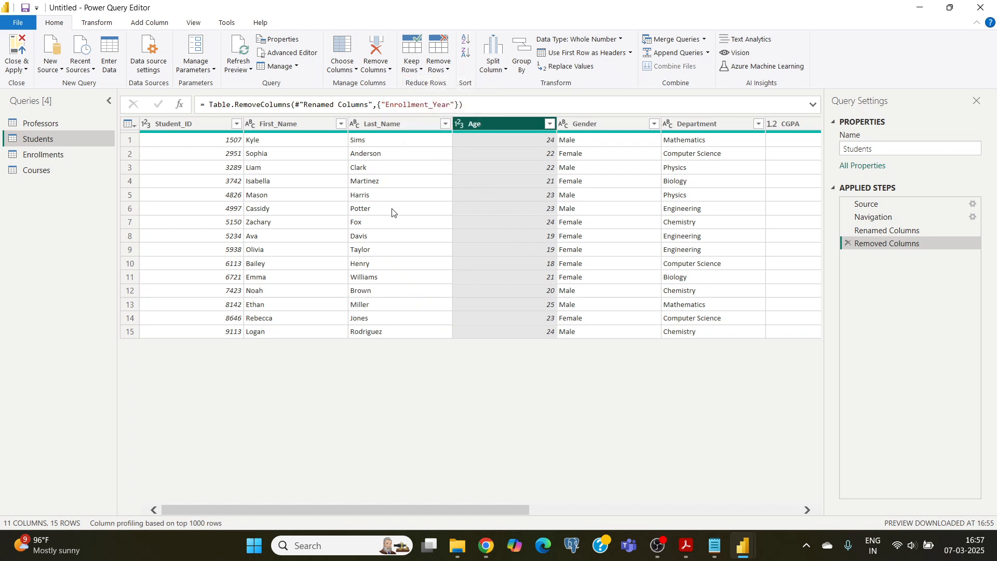
click(422, 188)
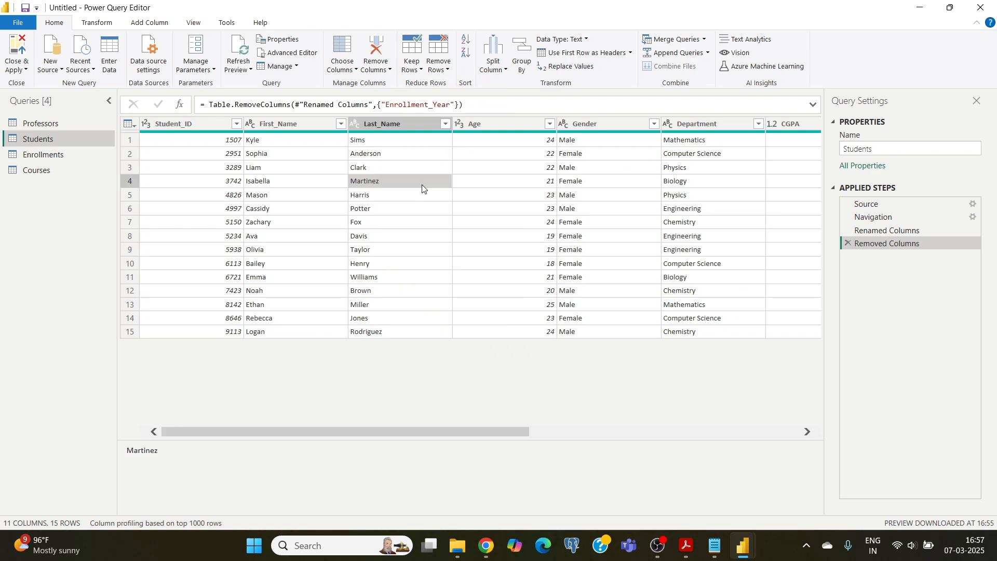
double_click(335, 15)
drag(347, 97, 343, 27)
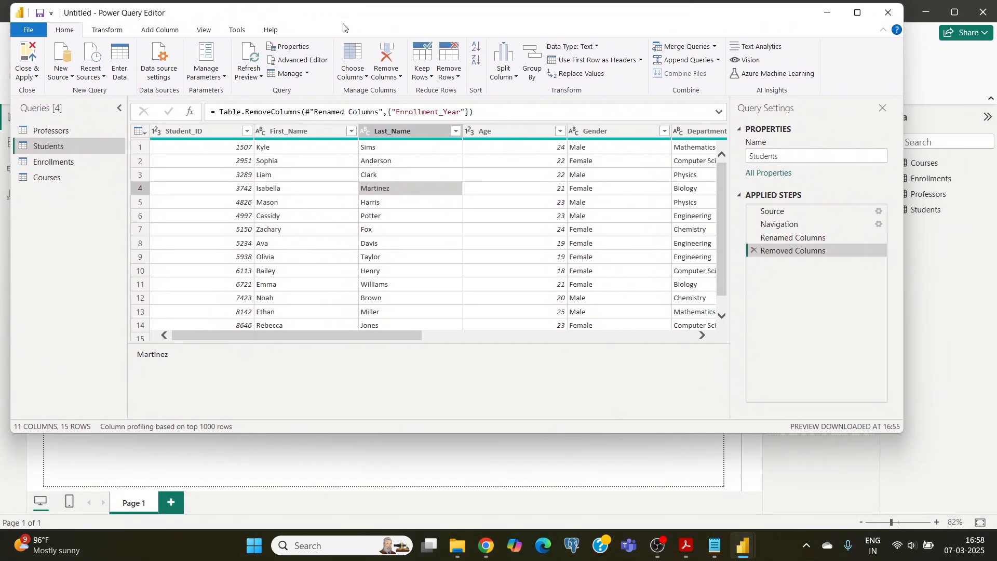
click(857, 12)
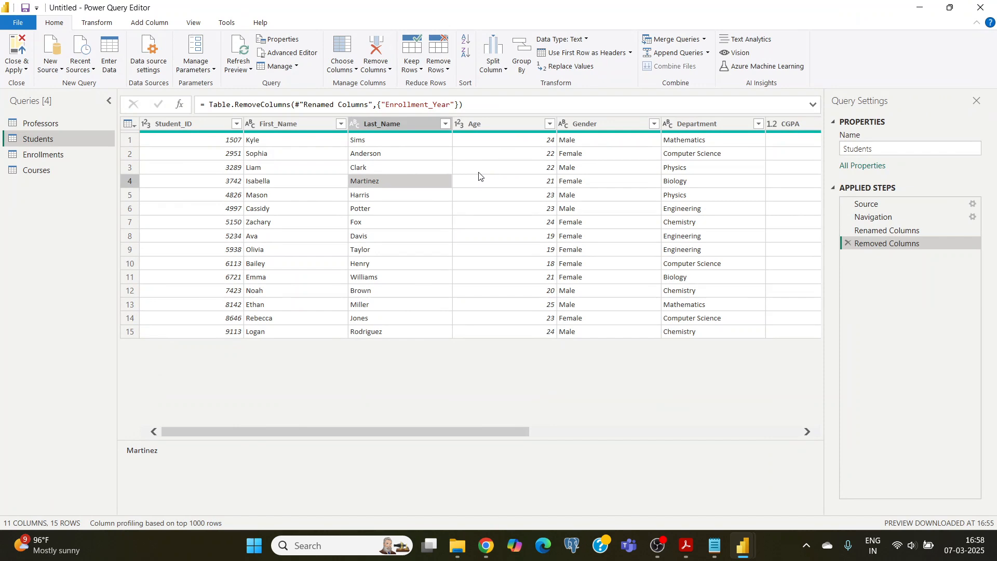
Start a custom column named Full Name in the Students query, keeping the First_Name and Last_Name columns in view
click(151, 23)
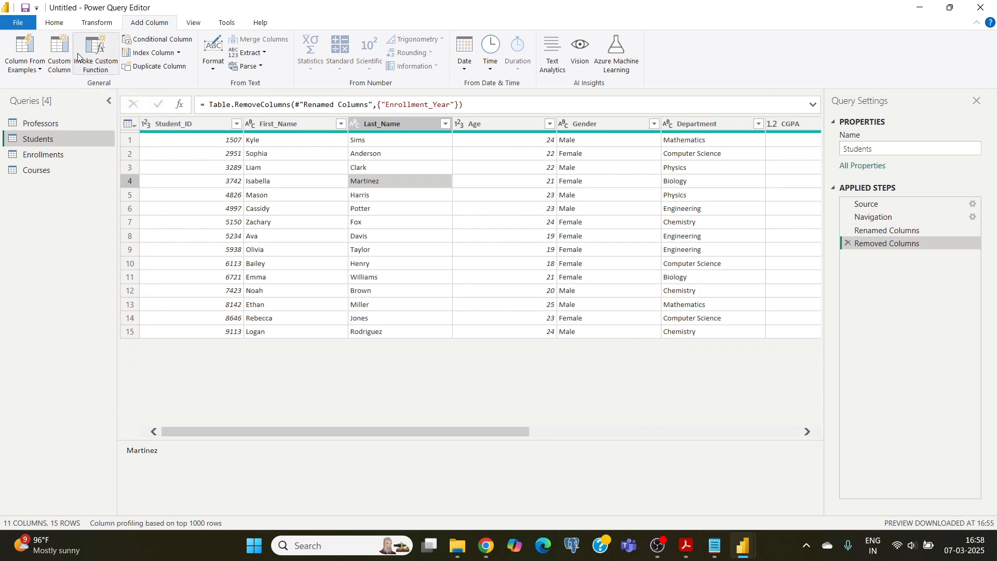
click(64, 63)
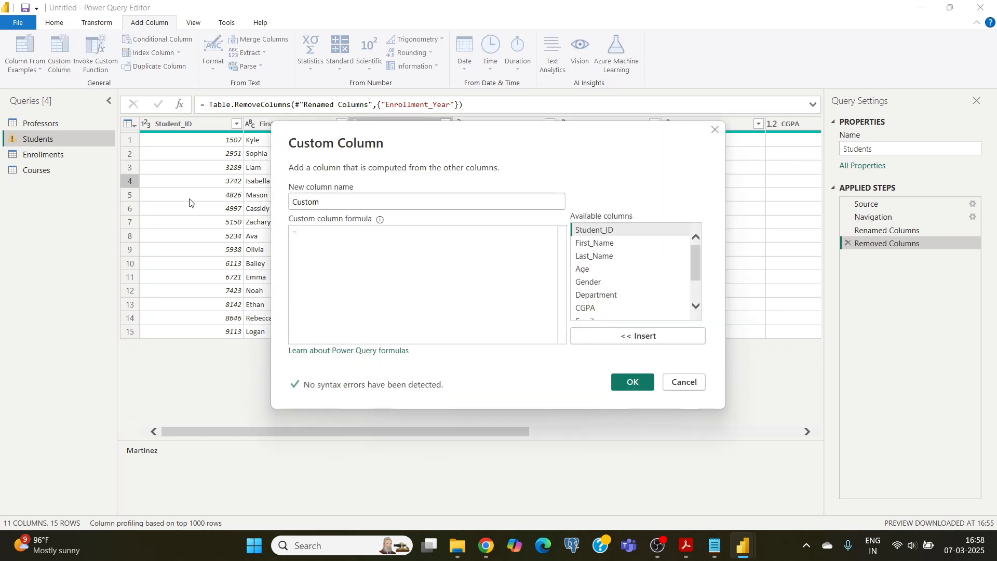
drag(321, 200, 292, 203)
text(FULL )
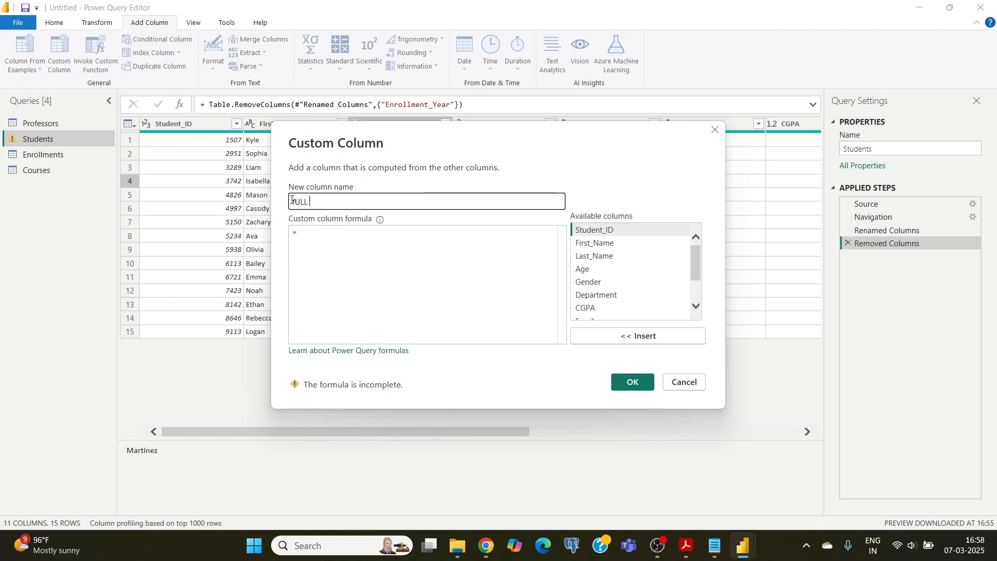
text(nAME)
key(BackSpace)
key(BackSpace)
key(BackSpace)
key(BackSpace)
key(BackSpace)
key(BackSpace)
key(BackSpace)
key(BackSpace)
key(BackSpace)
text(Full Name)
drag(409, 136, 387, 256)
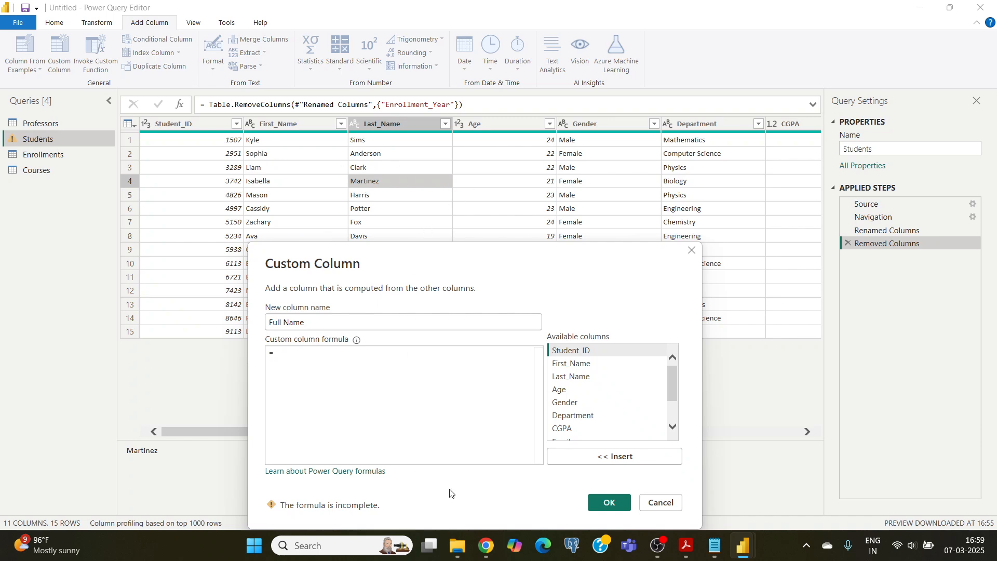
Switch to Notepad and copy the formula [First_Name] & " " & [Last_Name] from skill 23 commands.txt
click(715, 550)
scroll(341, 383, down, 7)
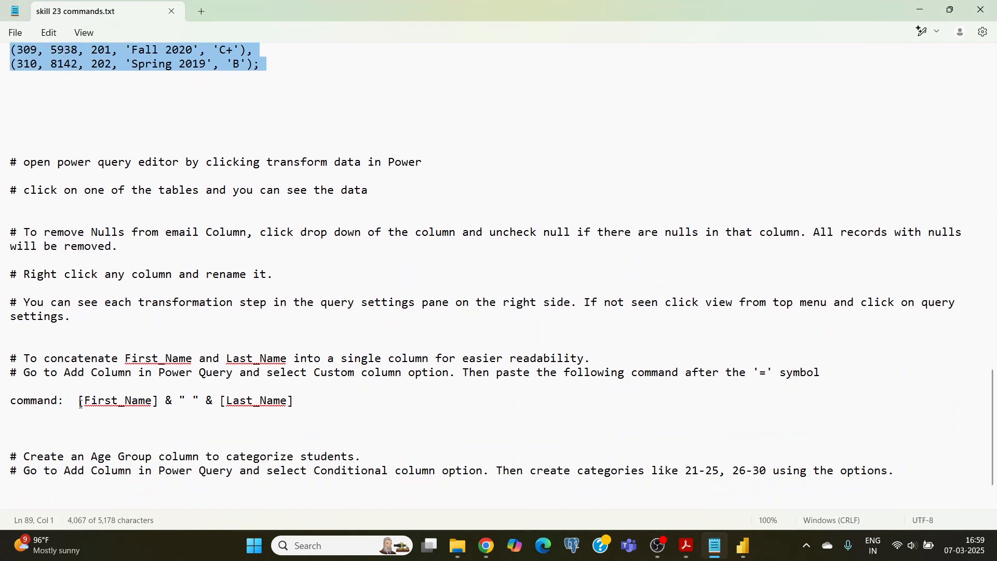
drag(79, 403, 302, 400)
key(ctrl+c)
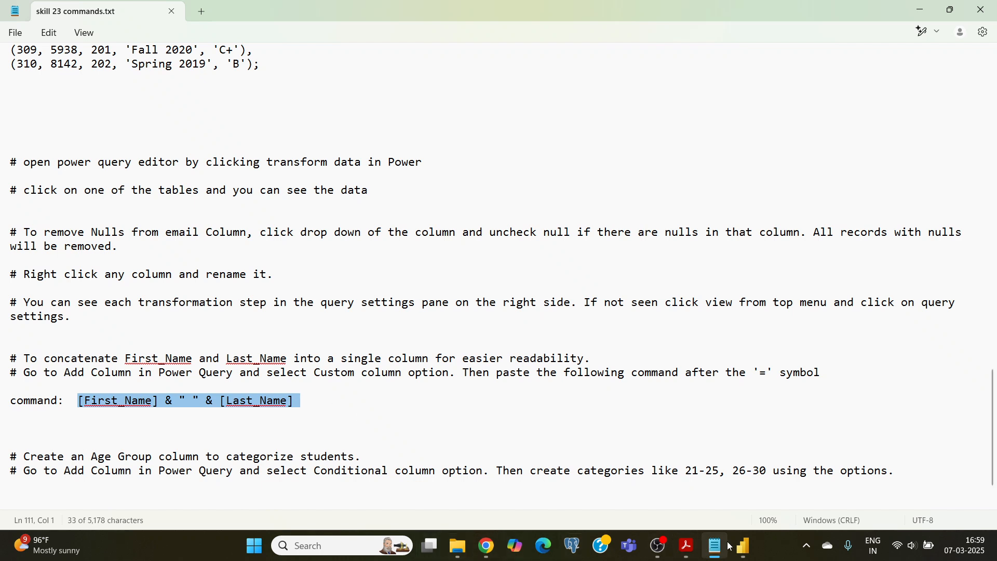
Switch back to the Power Query Editor and create the Full Name custom column with the formula [First_Name] & " " & [Last_Name]
click(743, 546)
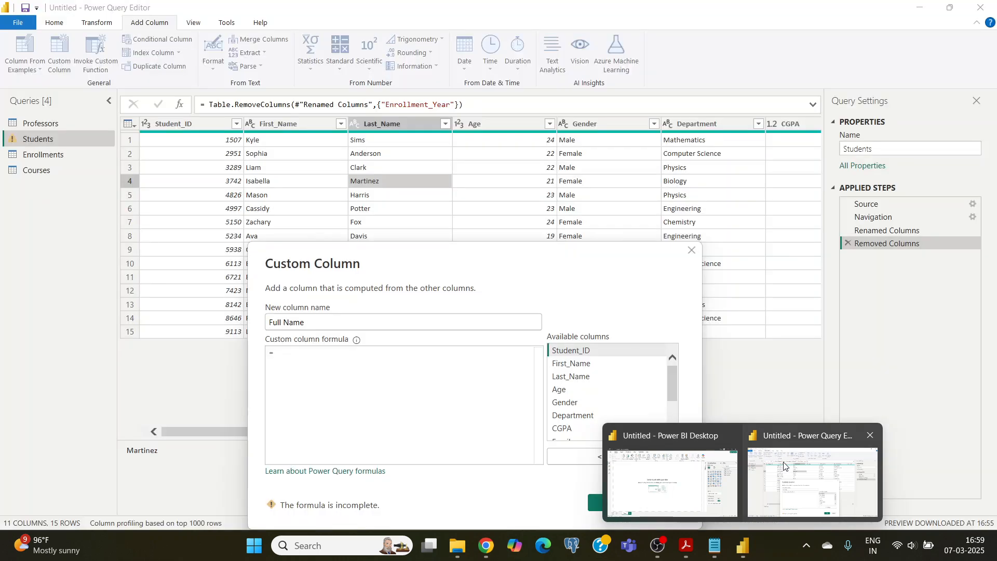
click(784, 466)
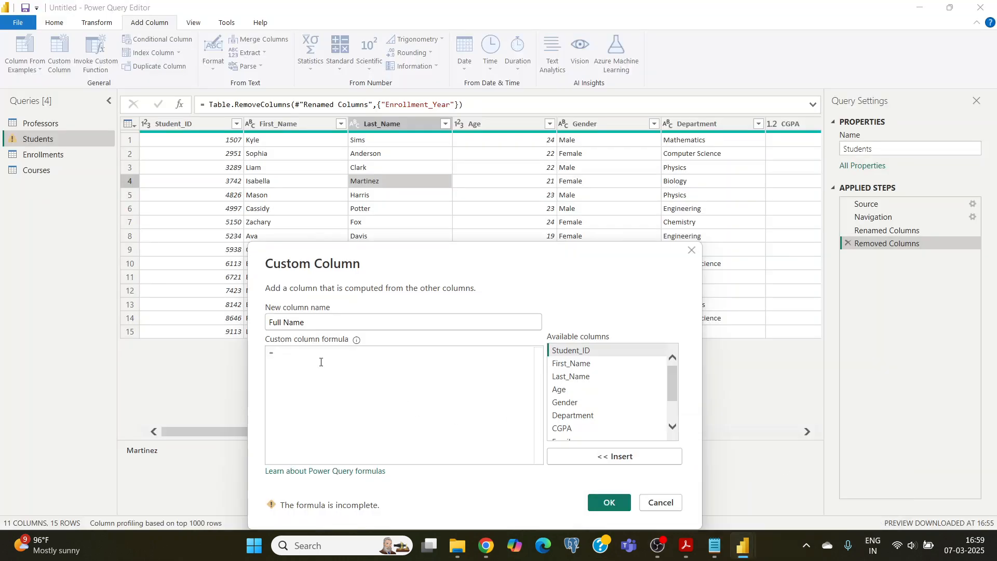
key(ctrl+v)
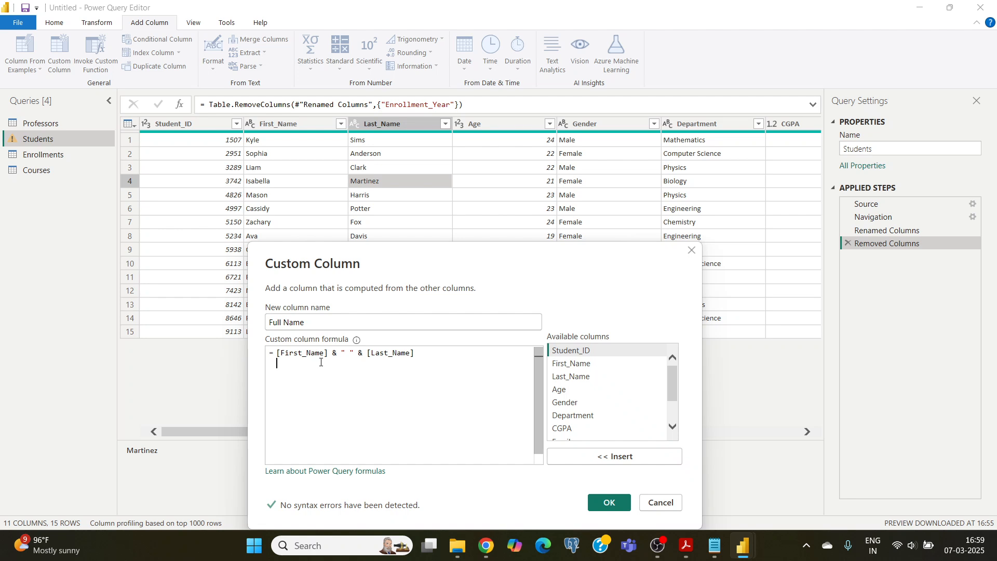
scroll(576, 389, down, 3)
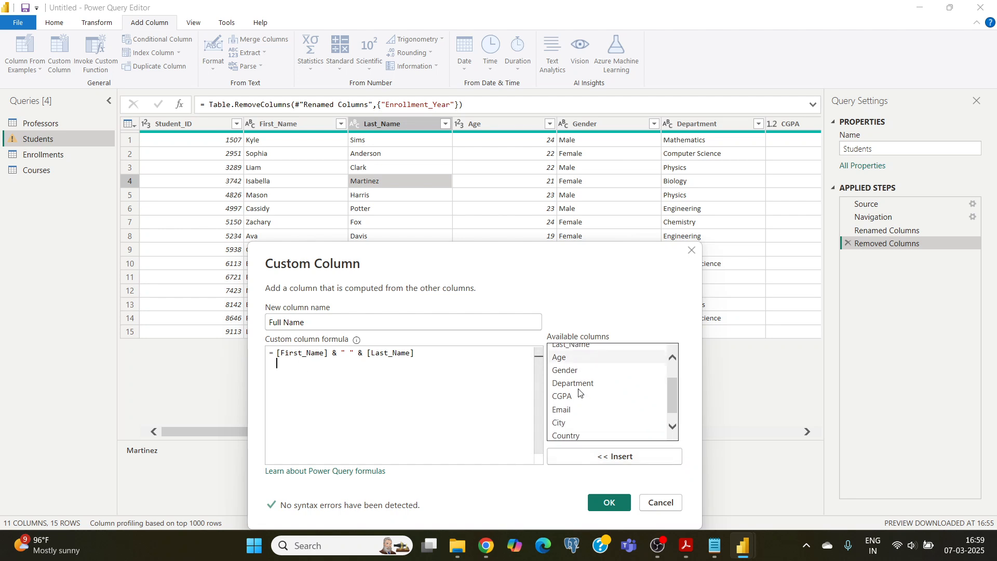
click(602, 503)
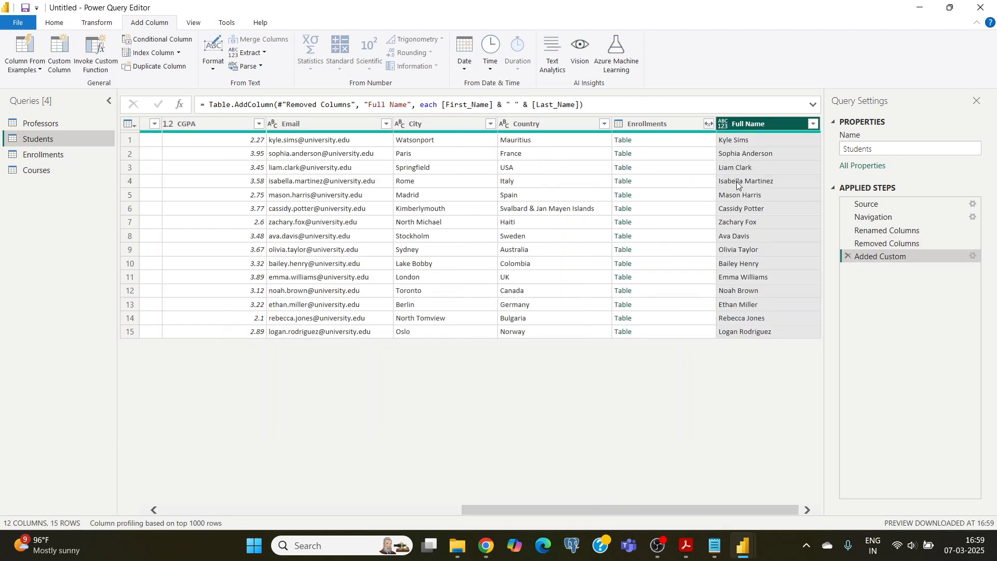
click(746, 142)
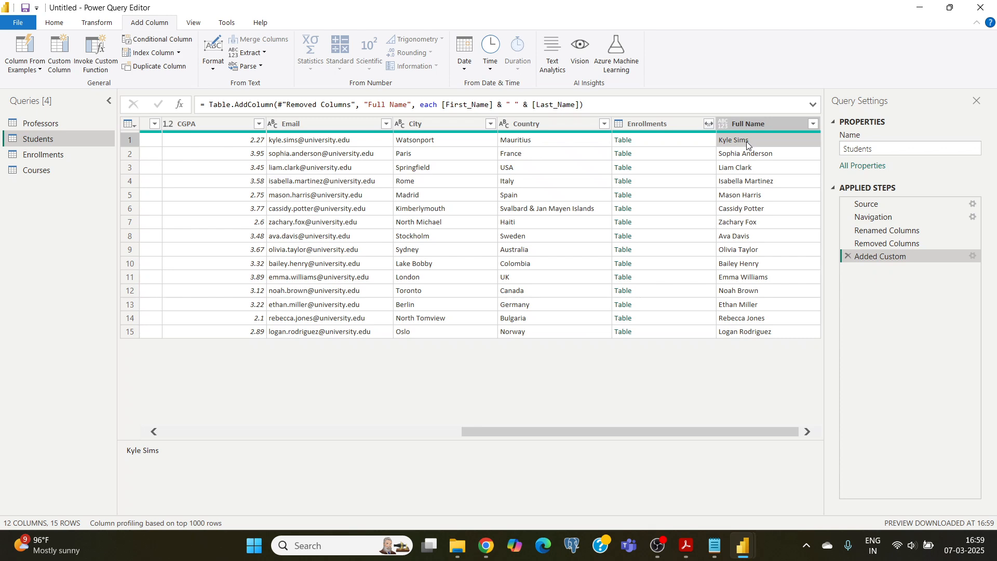
drag(496, 431, 168, 456)
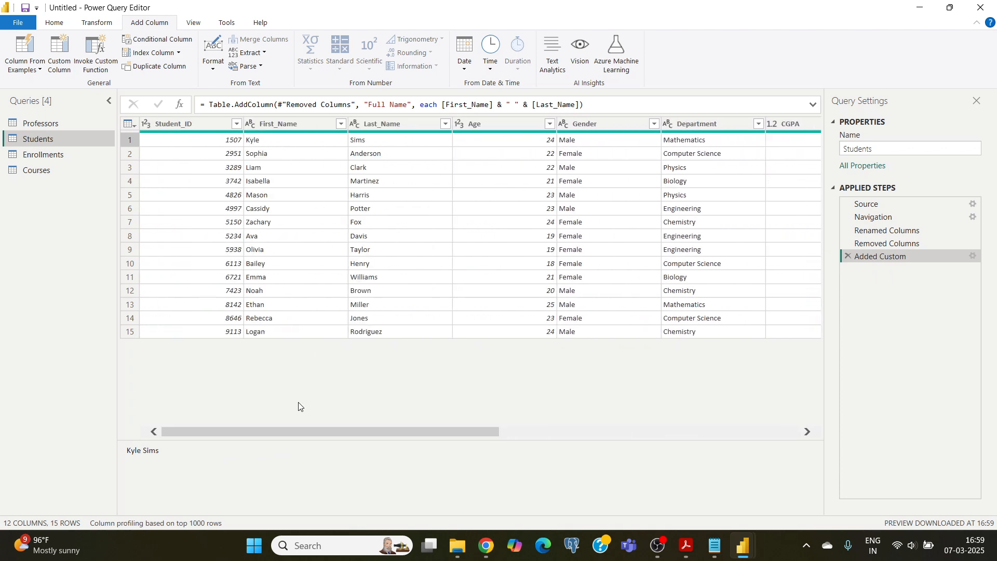
drag(318, 435, 652, 435)
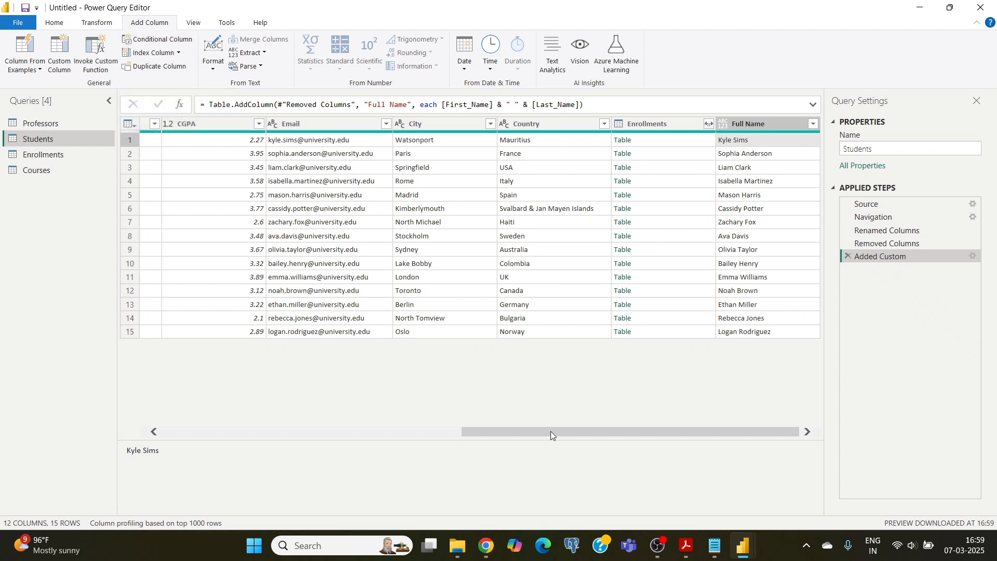
Start a conditional column named "age critirea" in the Students query
drag(551, 431, 340, 435)
click(310, 142)
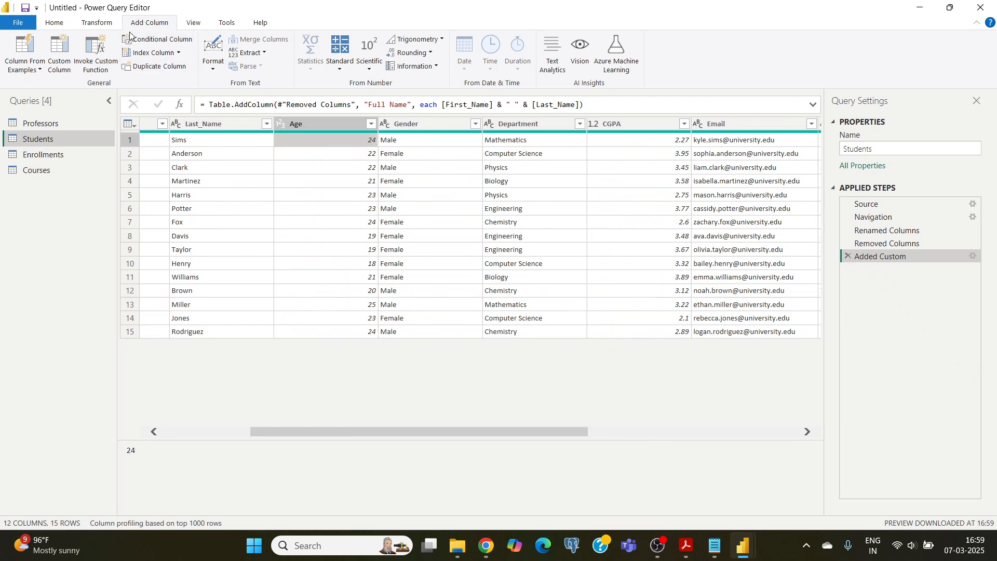
click(148, 40)
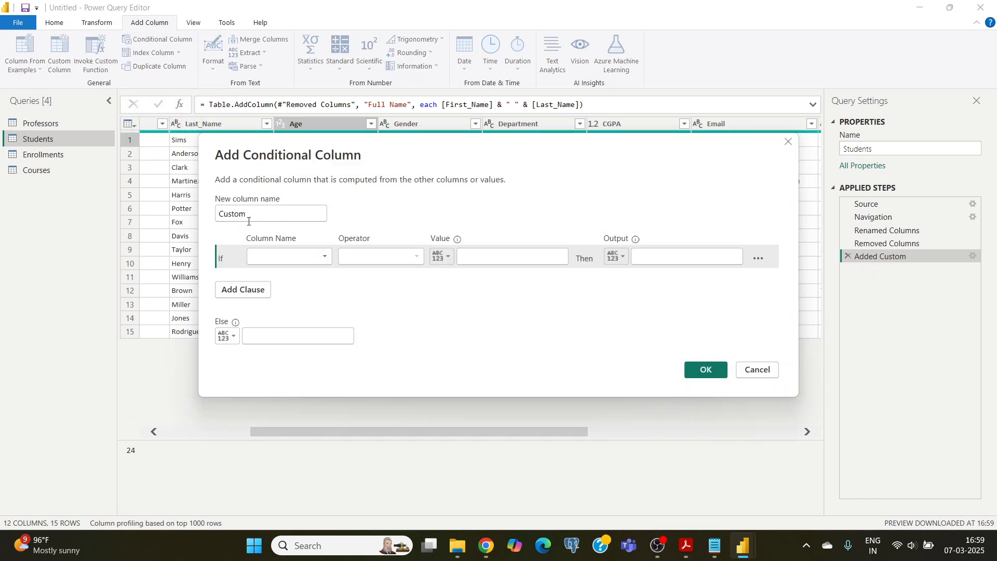
drag(257, 214, 200, 217)
text(age )
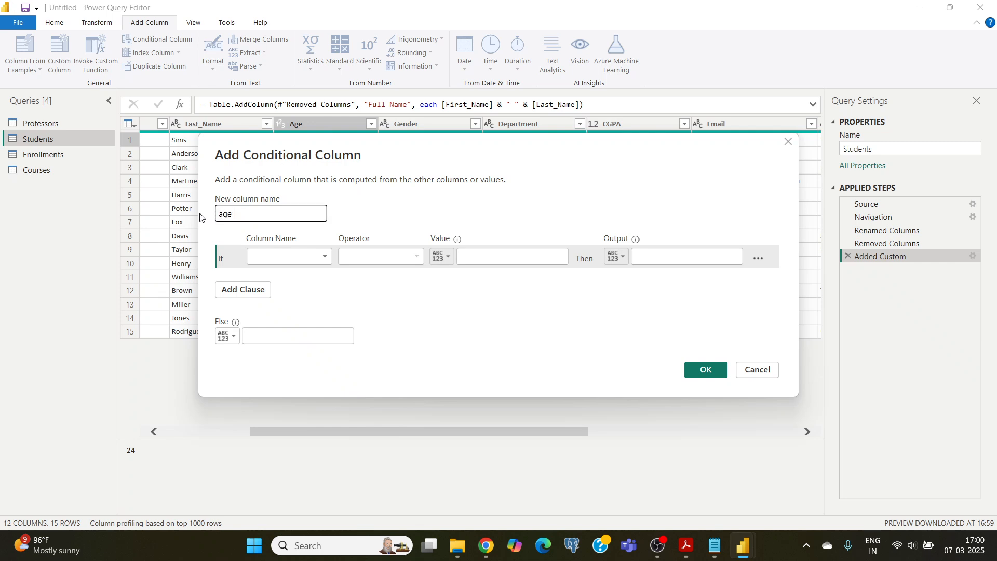
text(critirea)
Set the first condition of the conditional column to Age is greater than 22
click(325, 258)
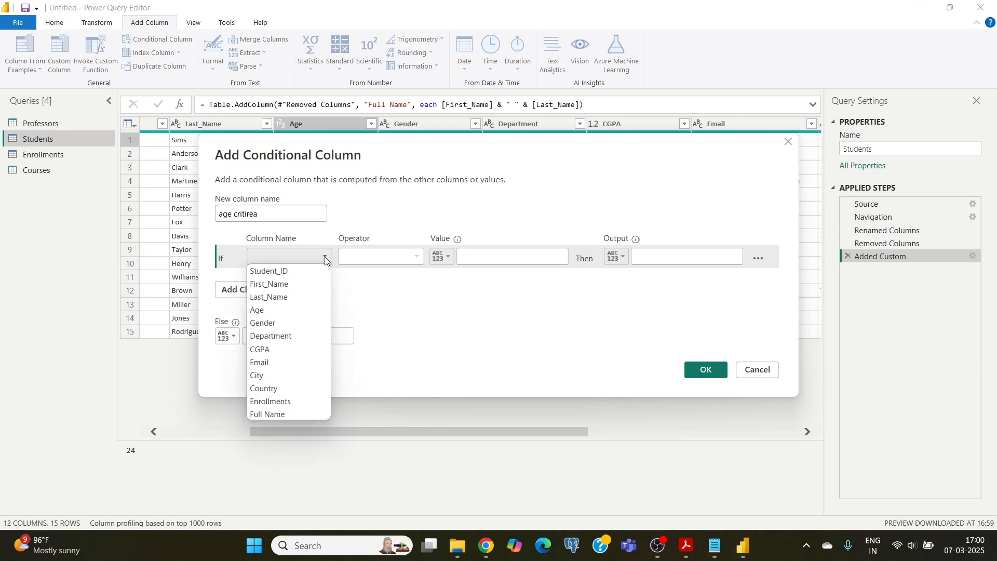
click(260, 310)
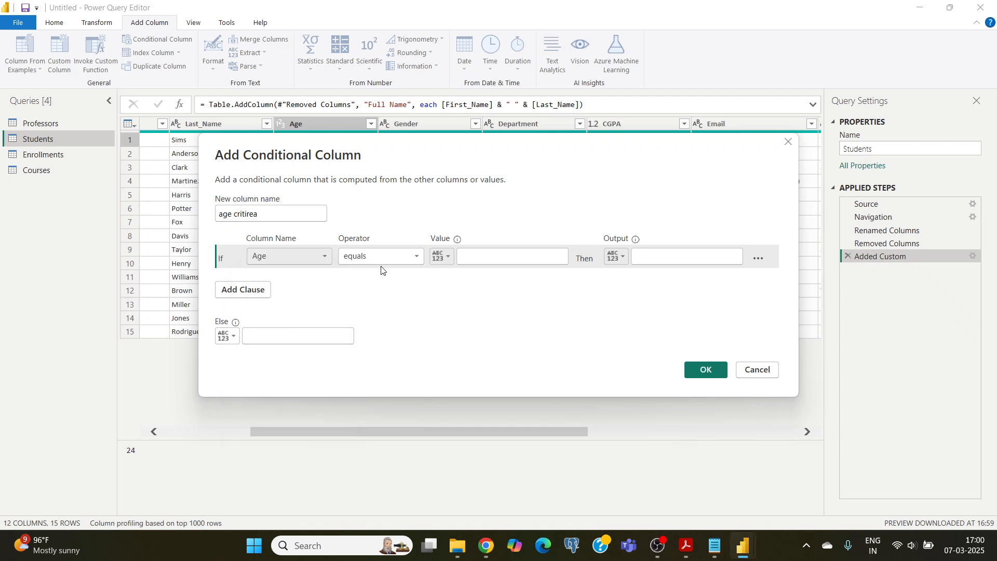
click(417, 256)
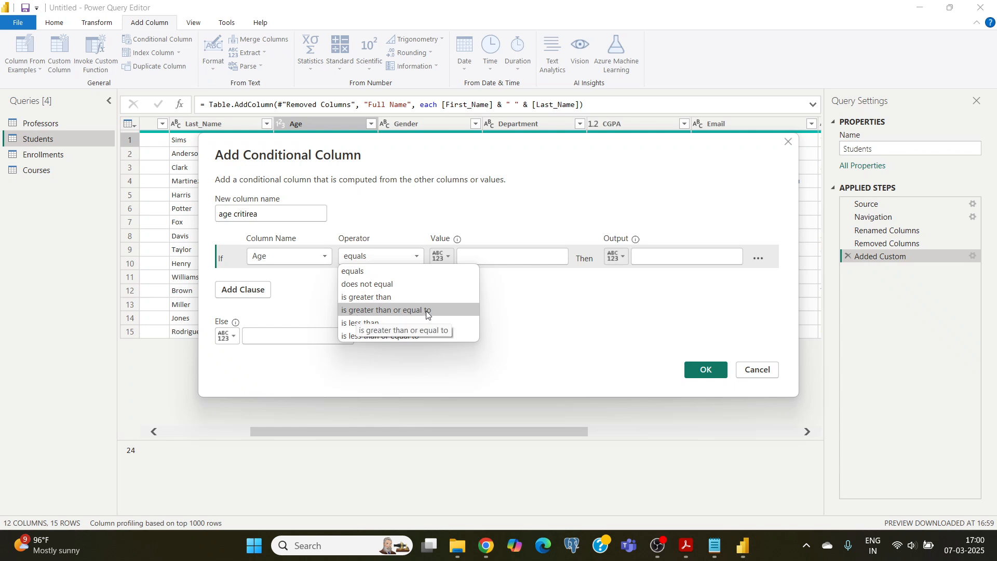
click(359, 297)
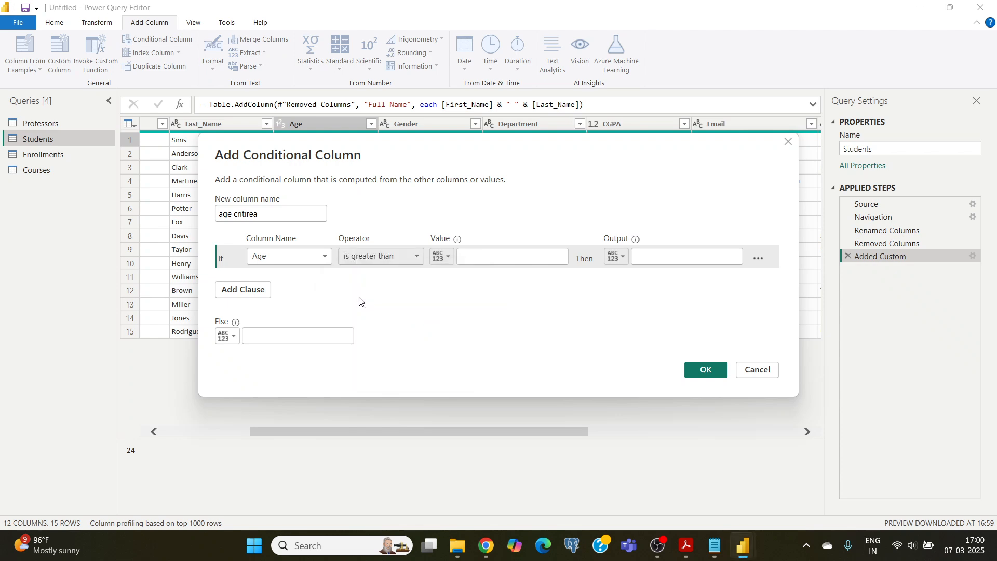
click(493, 254)
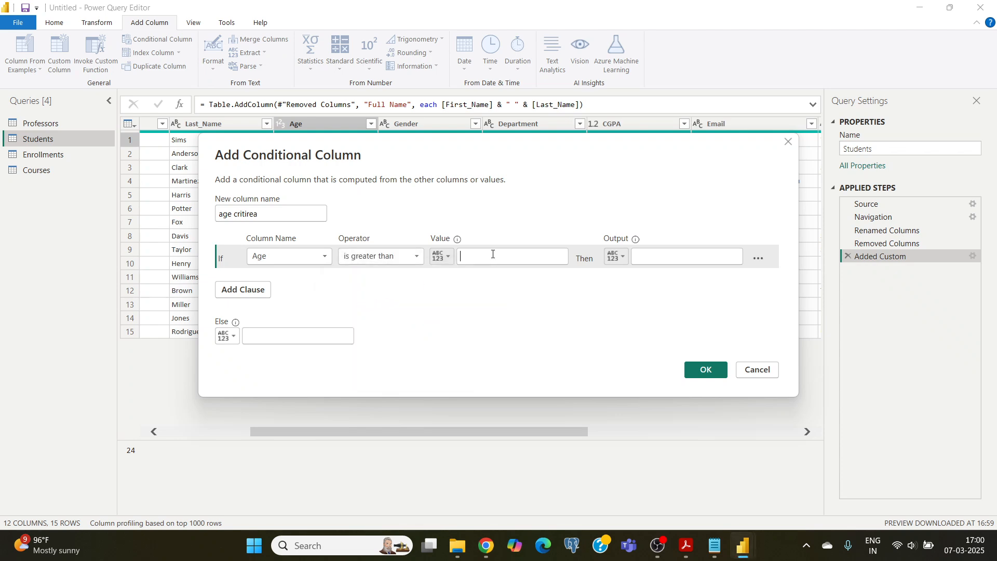
text(30)
drag(410, 146, 405, 177)
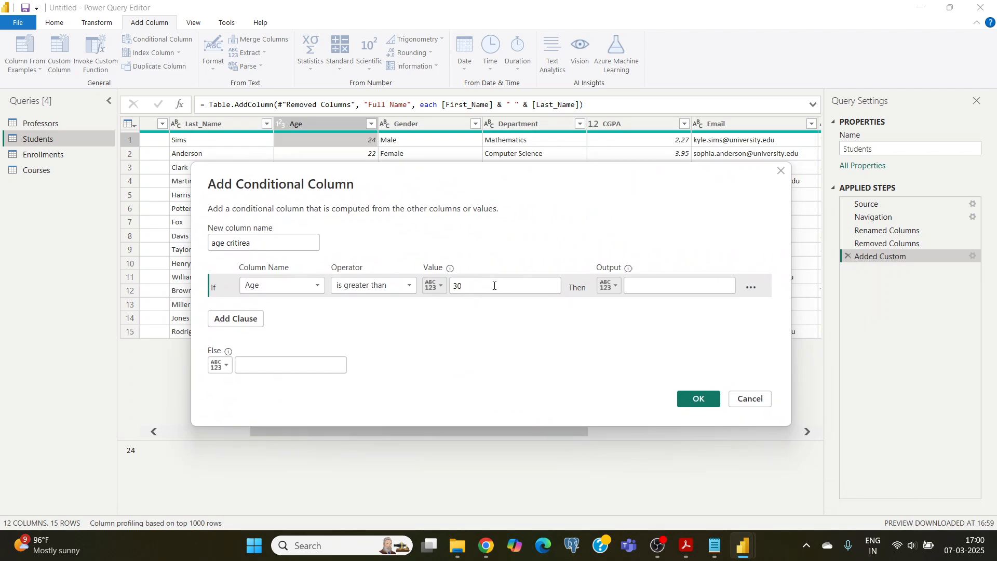
key(BackSpace)
key(BackSpace)
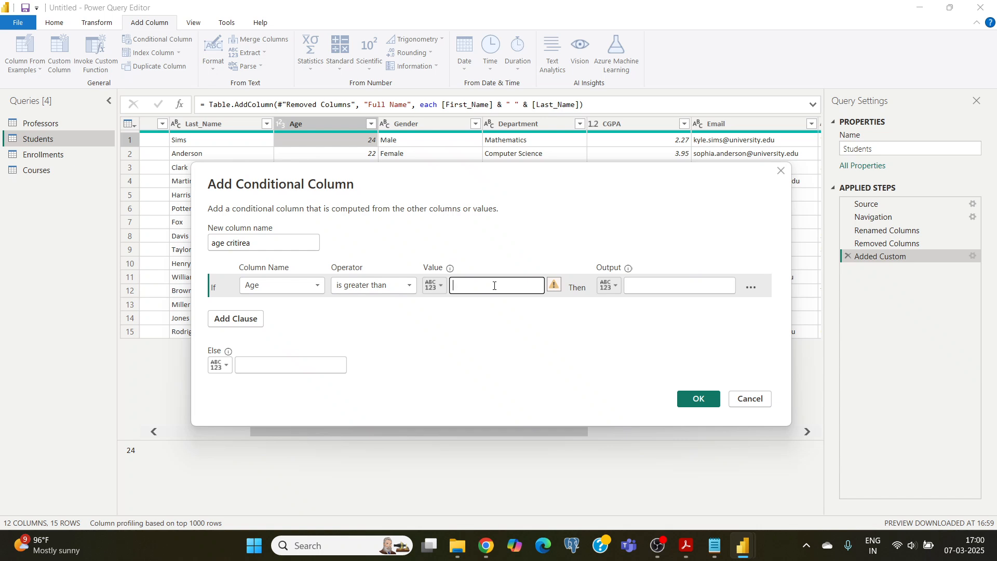
text(22)
Set the output for the first condition to "Fianl year"
click(634, 284)
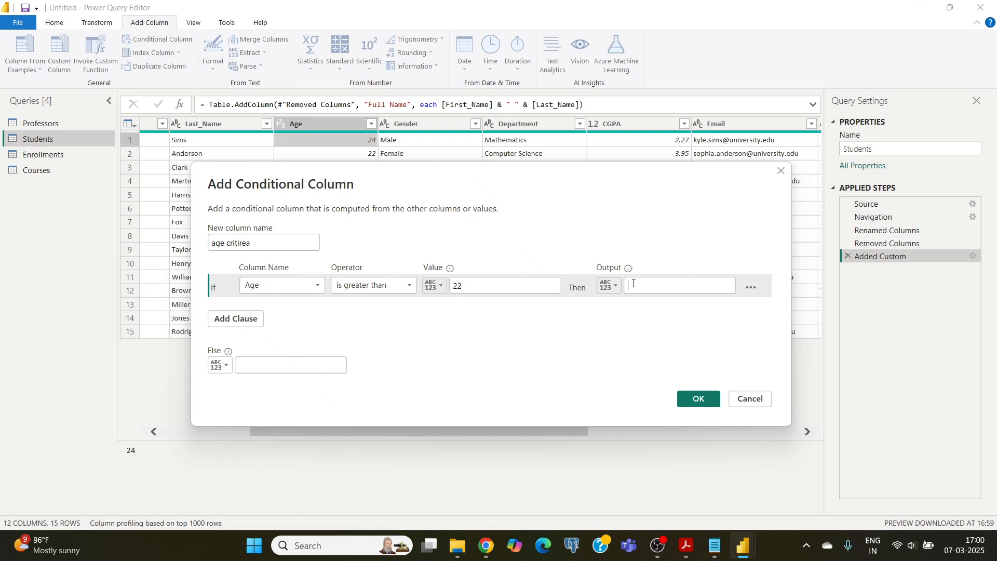
text(As)
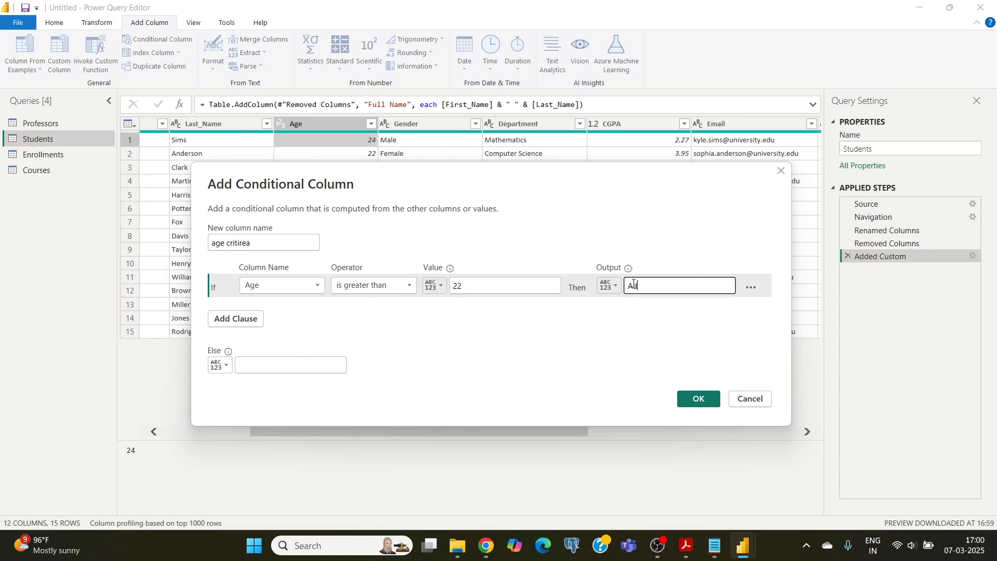
key(BackSpace)
key(BackSpace)
text(Fianl year)
Add an else-if clause that outputs "Third year" when Age is less than or equal to 22
click(227, 319)
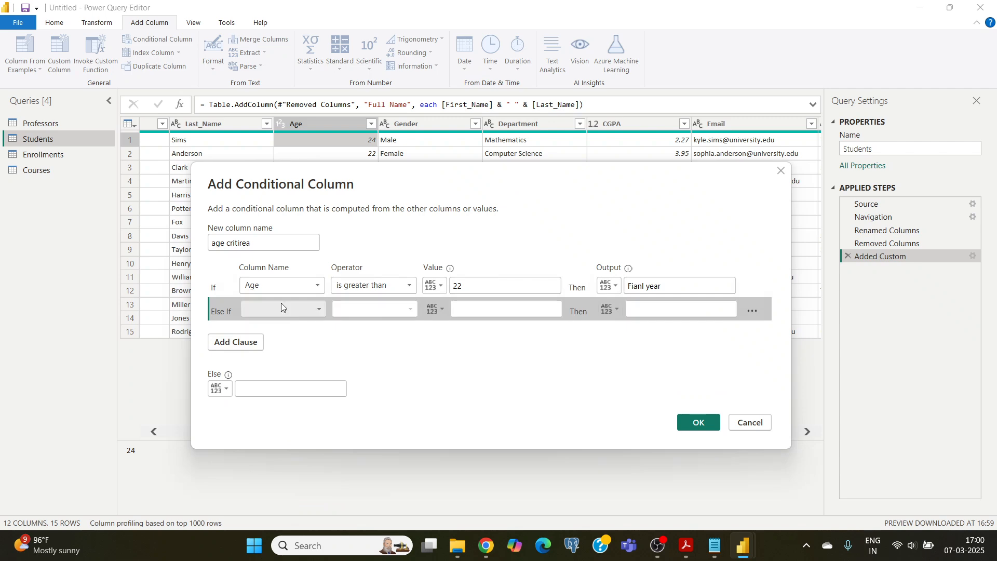
click(318, 311)
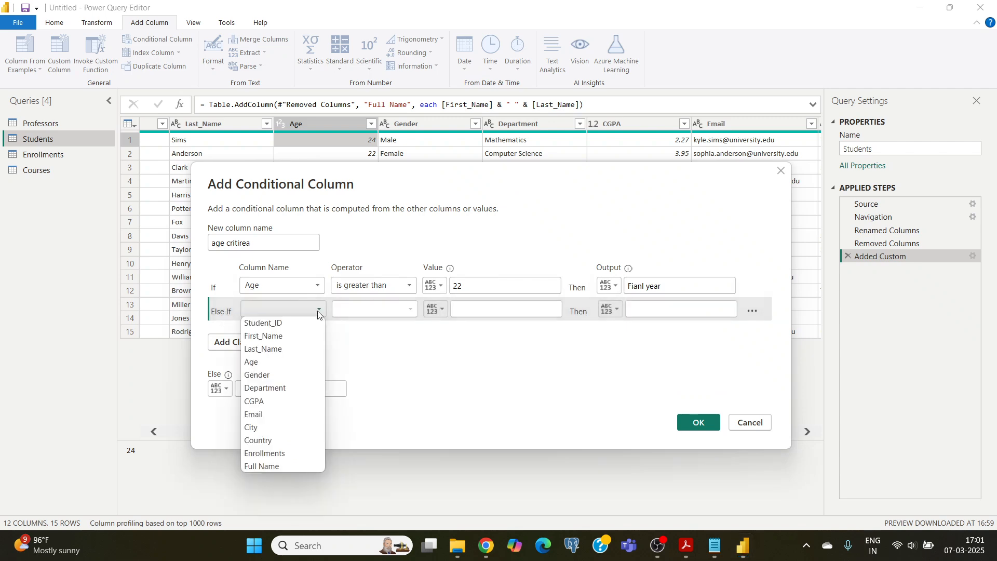
click(260, 363)
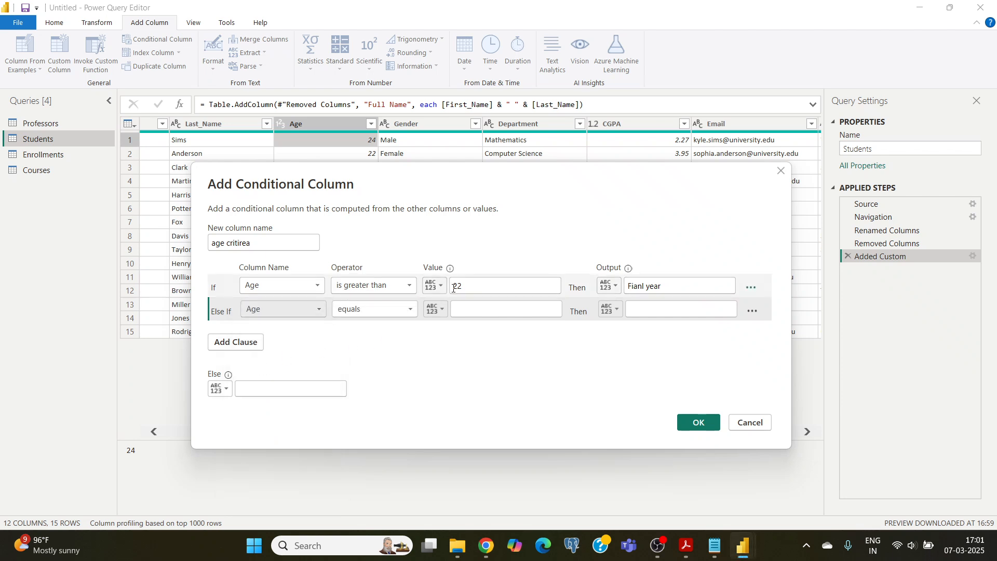
click(413, 309)
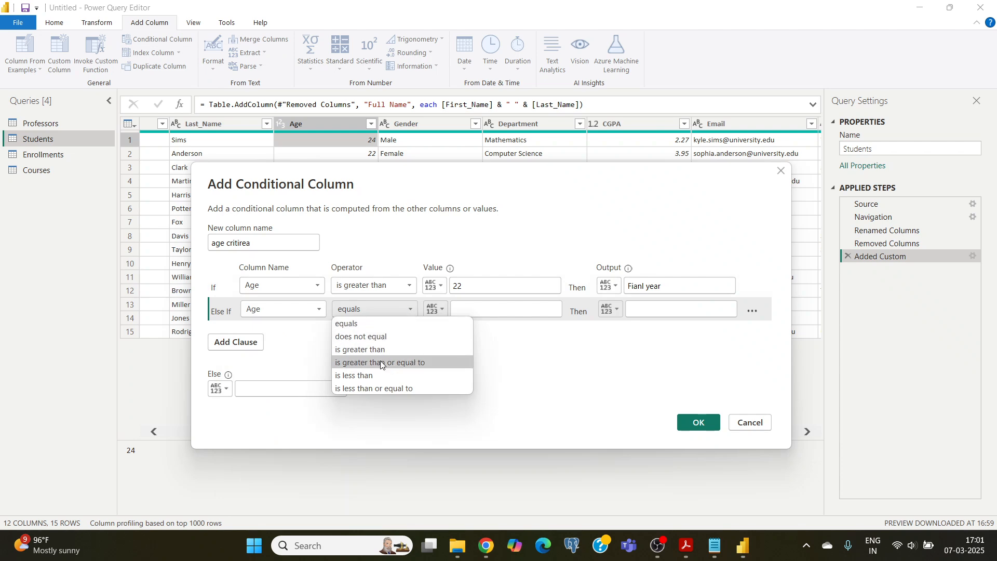
click(376, 389)
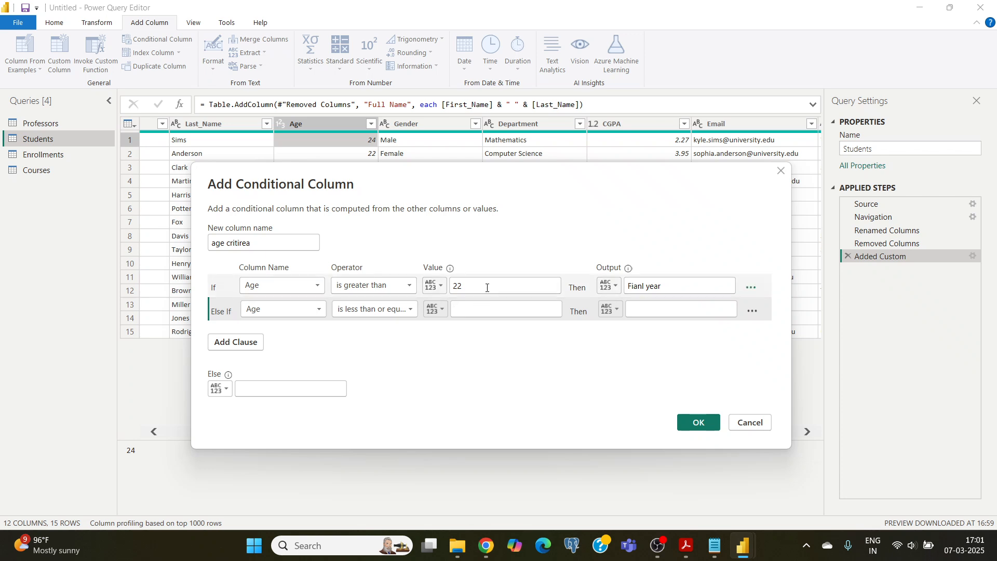
key(Tab)
key(Tab)
text(22)
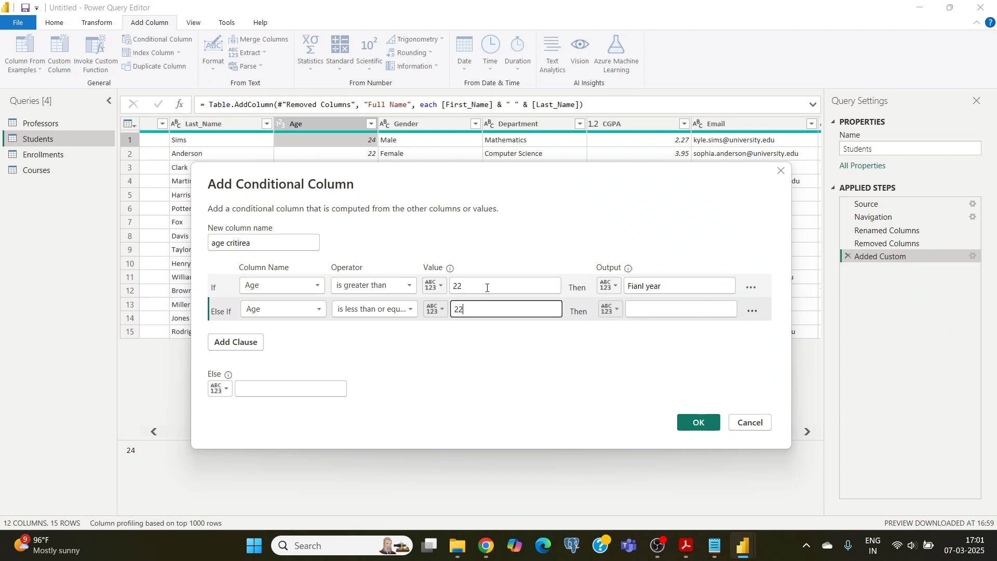
click(658, 313)
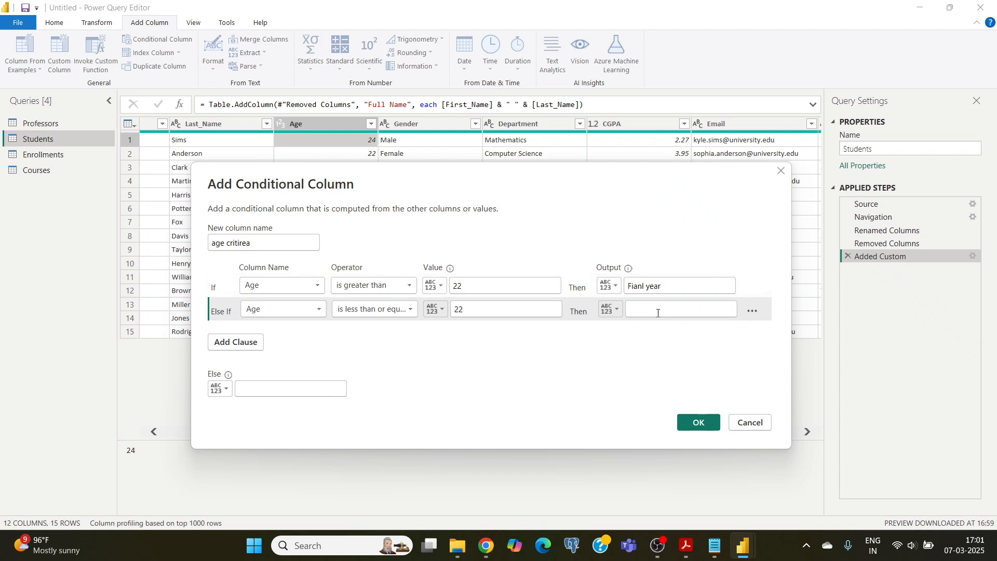
click(659, 313)
text(Thi)
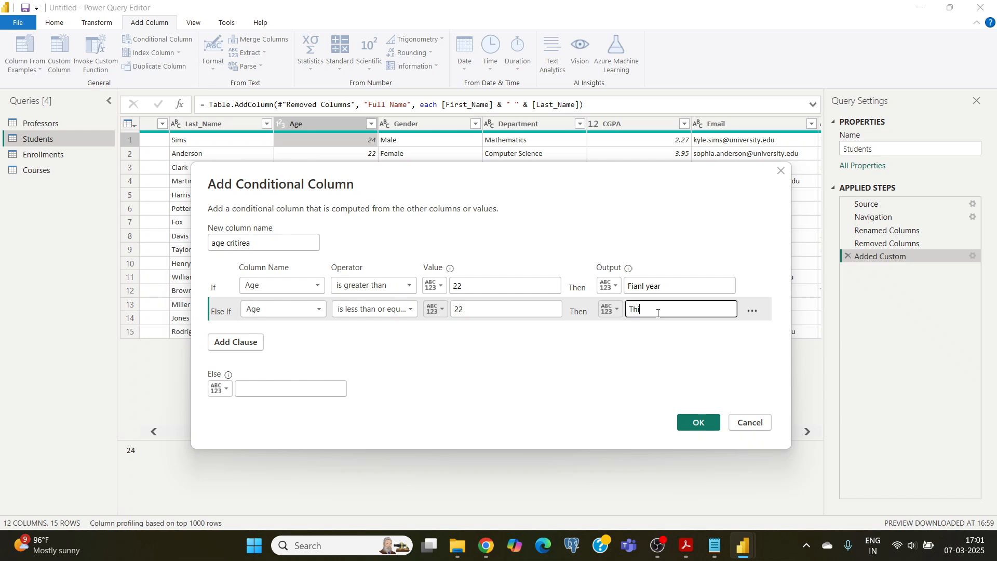
text(rd year)
click(235, 343)
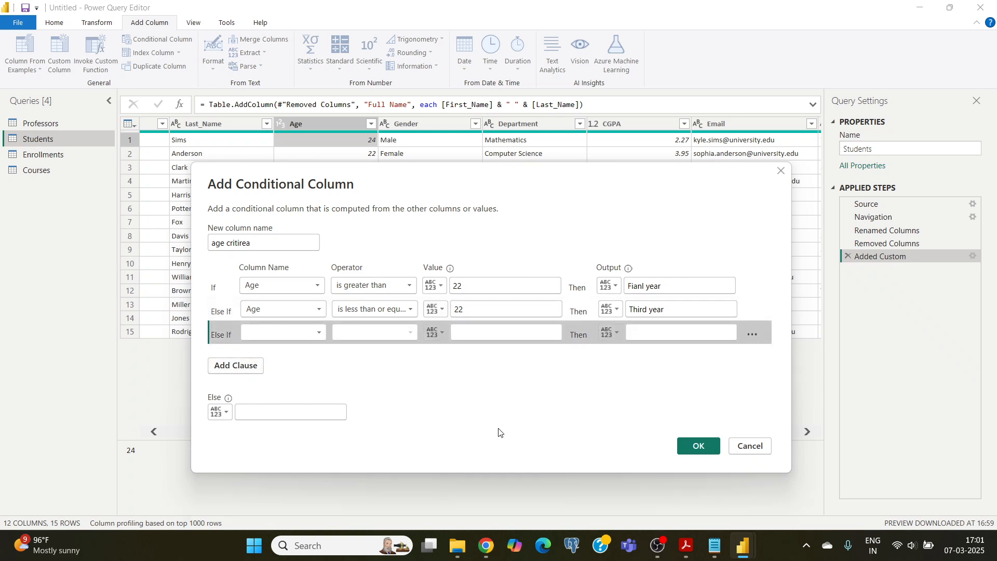
click(686, 450)
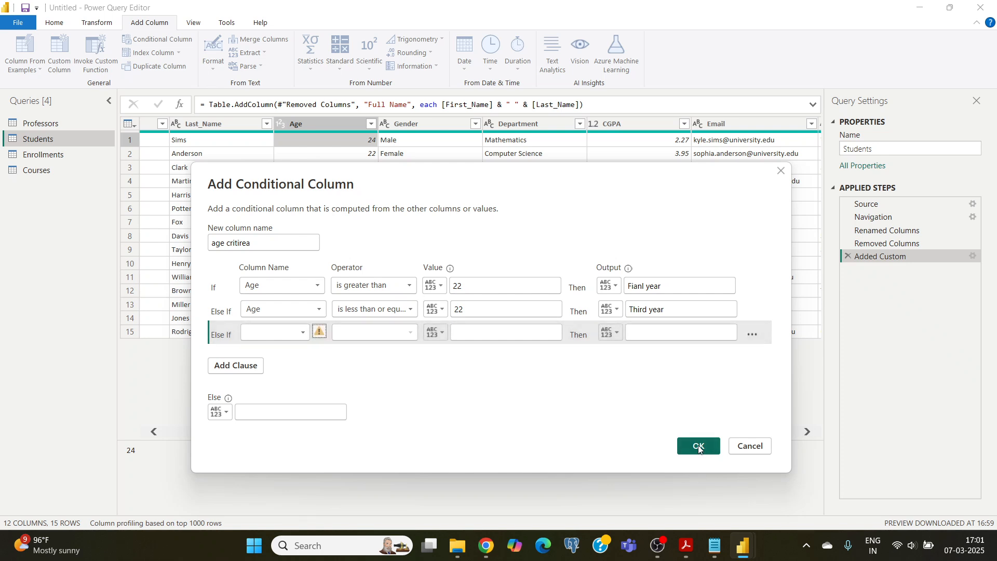
click(699, 446)
click(752, 336)
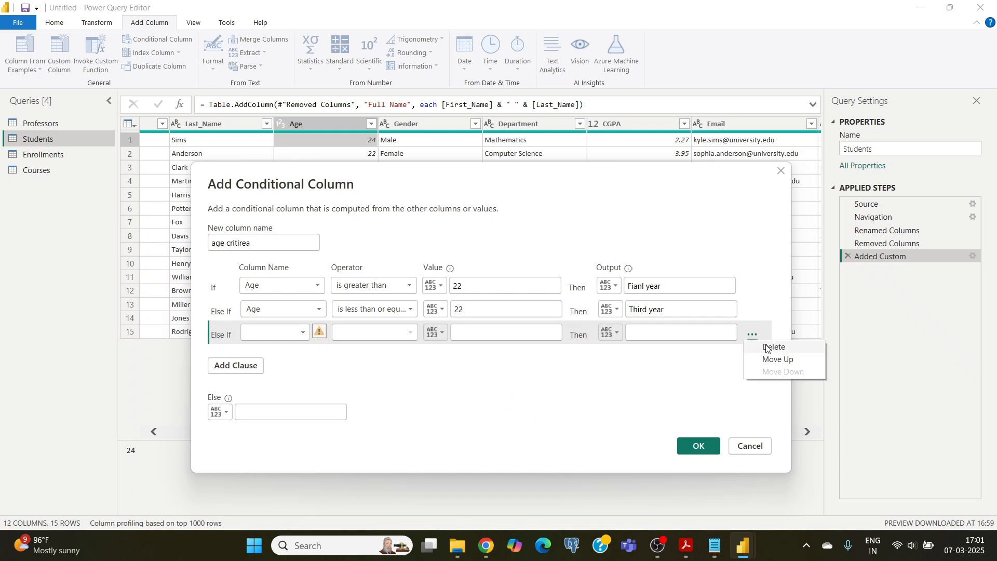
click(767, 348)
Create the conditional column from the two age clauses and inspect its values in the Students query
click(695, 423)
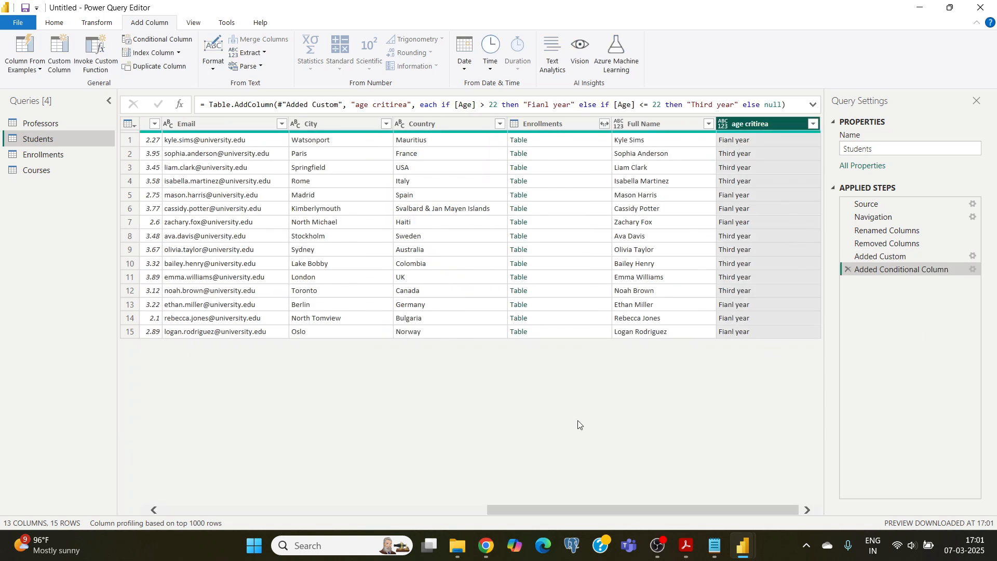
drag(553, 508, 572, 530)
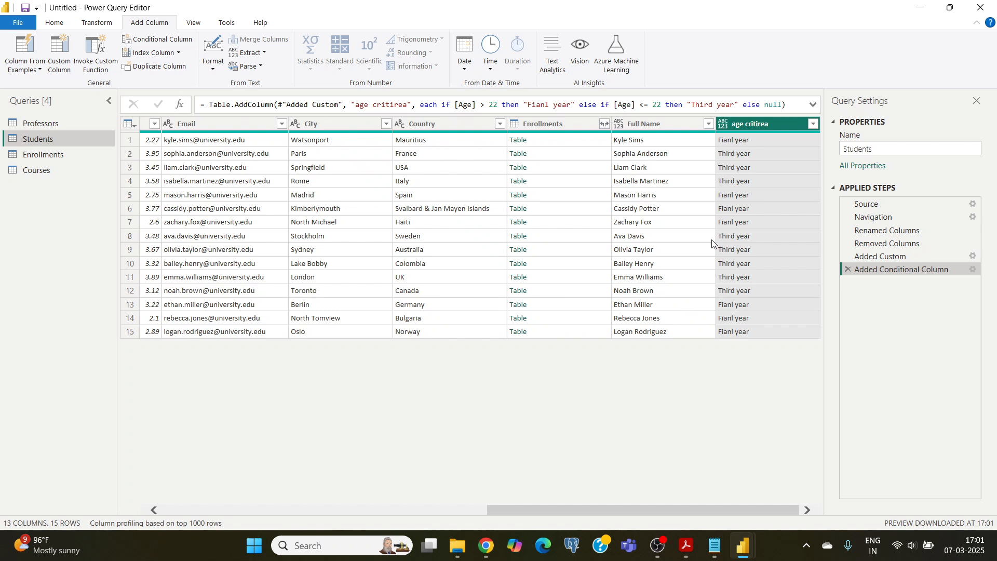
click(738, 227)
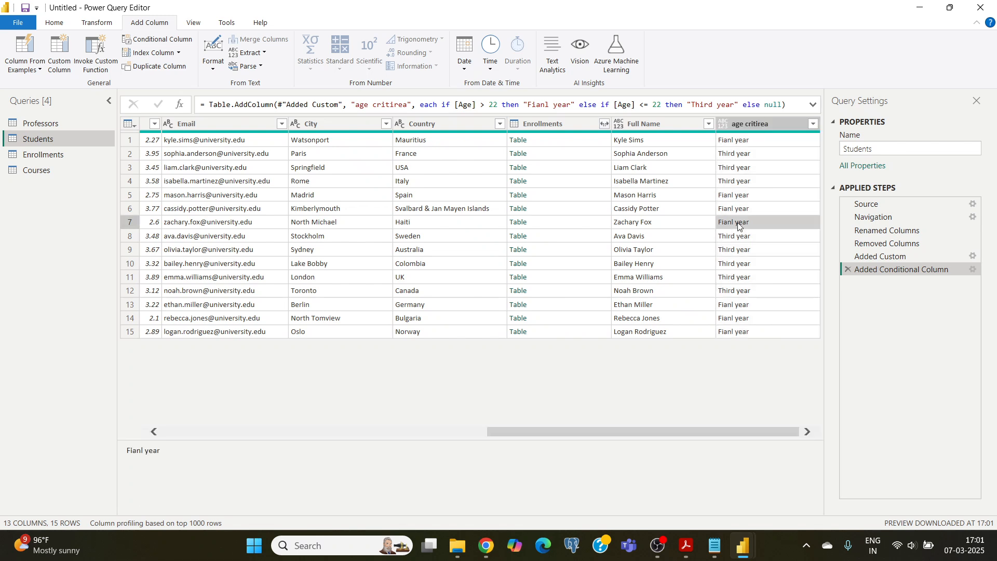
drag(597, 434, 756, 208)
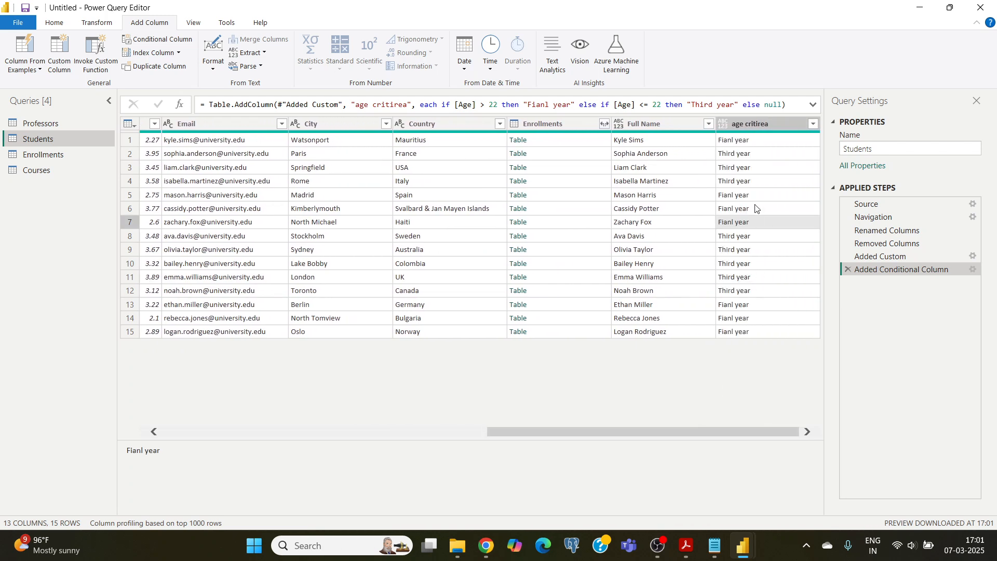
click(742, 157)
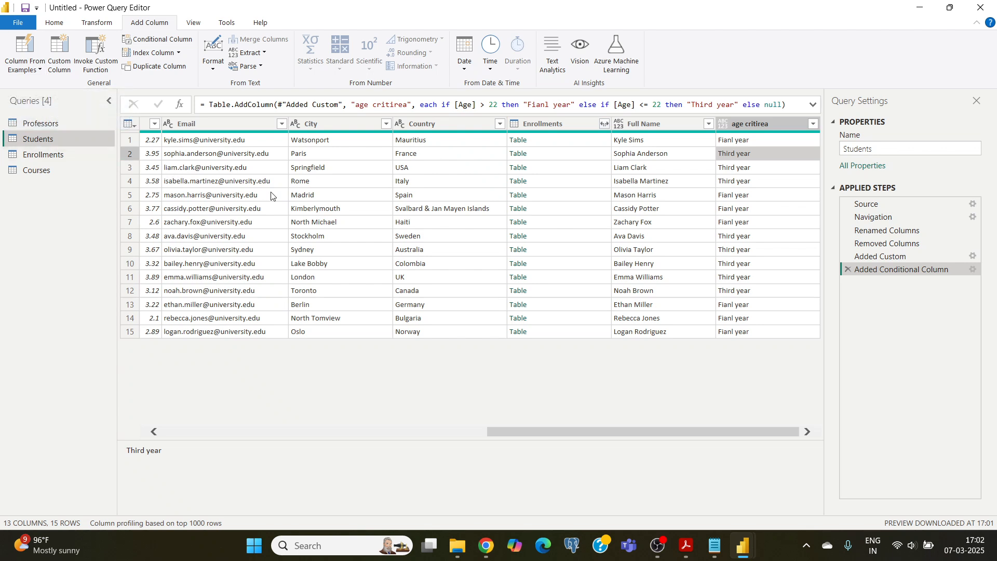
click(334, 187)
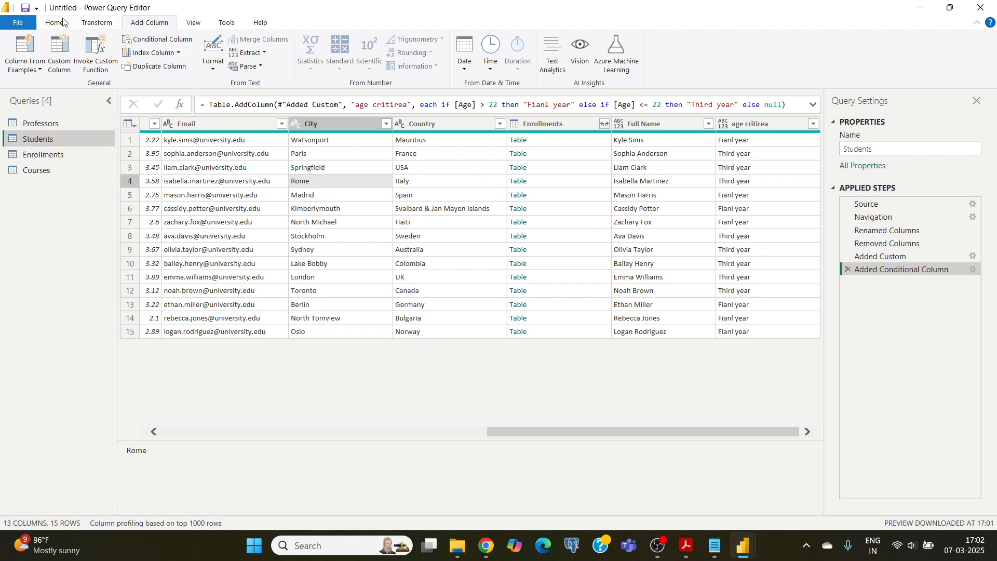
Apply the transformed queries to the report and close the Power Query Editor
click(20, 23)
click(283, 379)
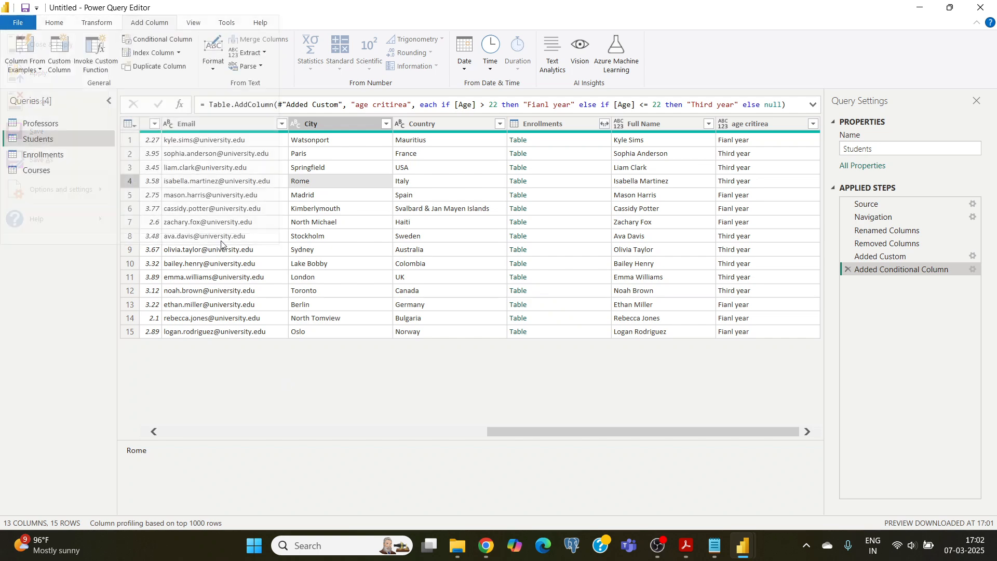
click(57, 23)
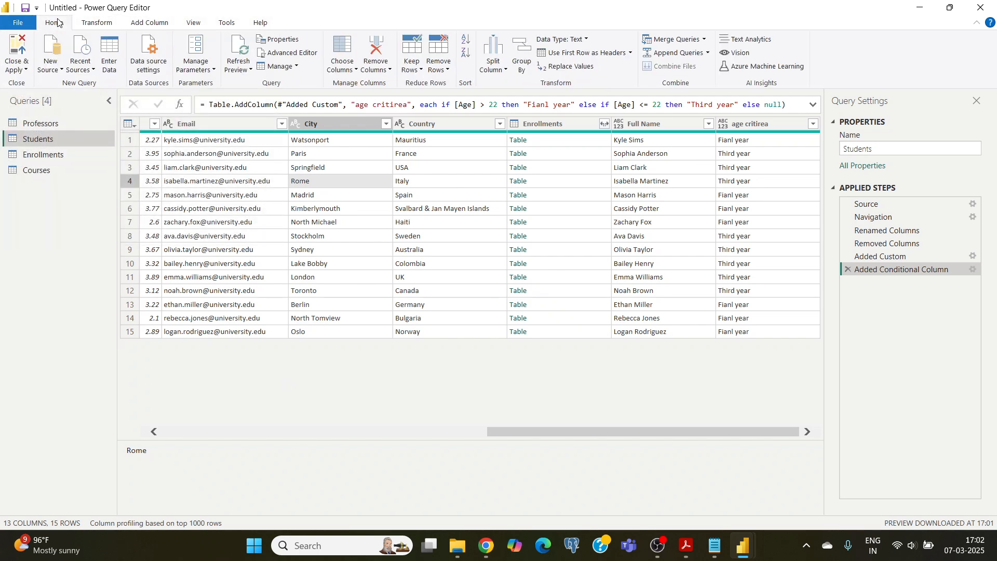
click(24, 71)
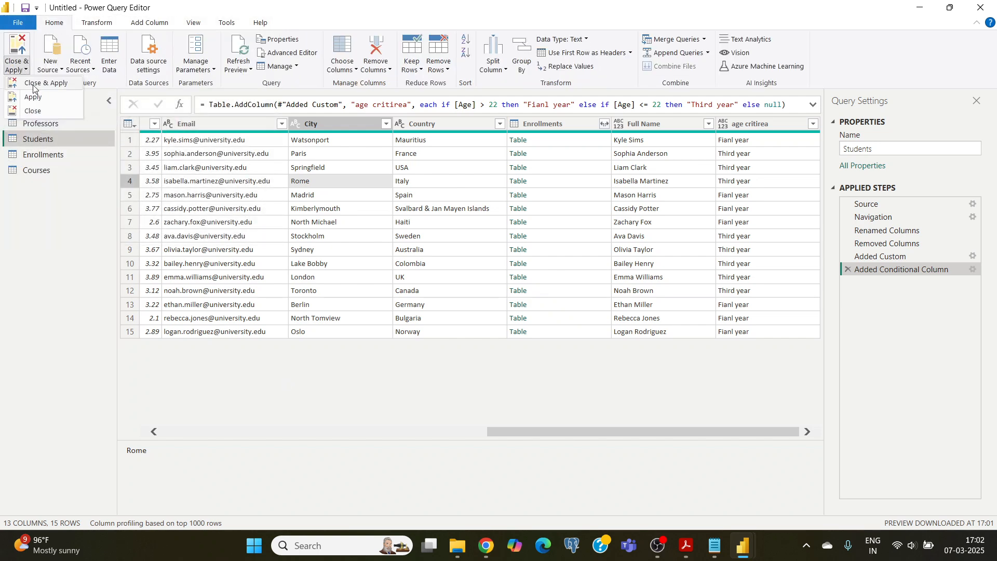
click(33, 84)
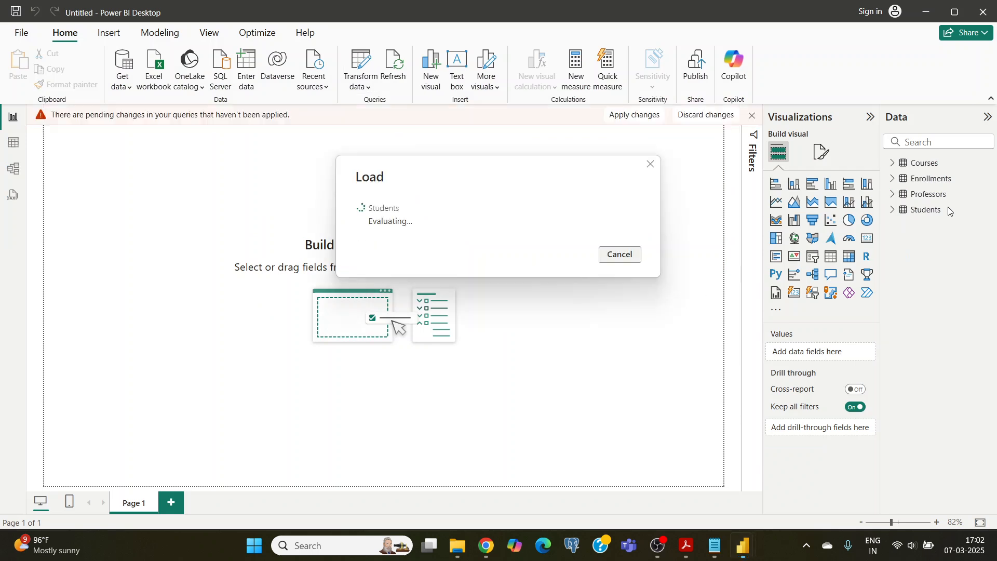
Add a table visual to the report page with the Student_ID and CGPA fields from the Students table
click(894, 210)
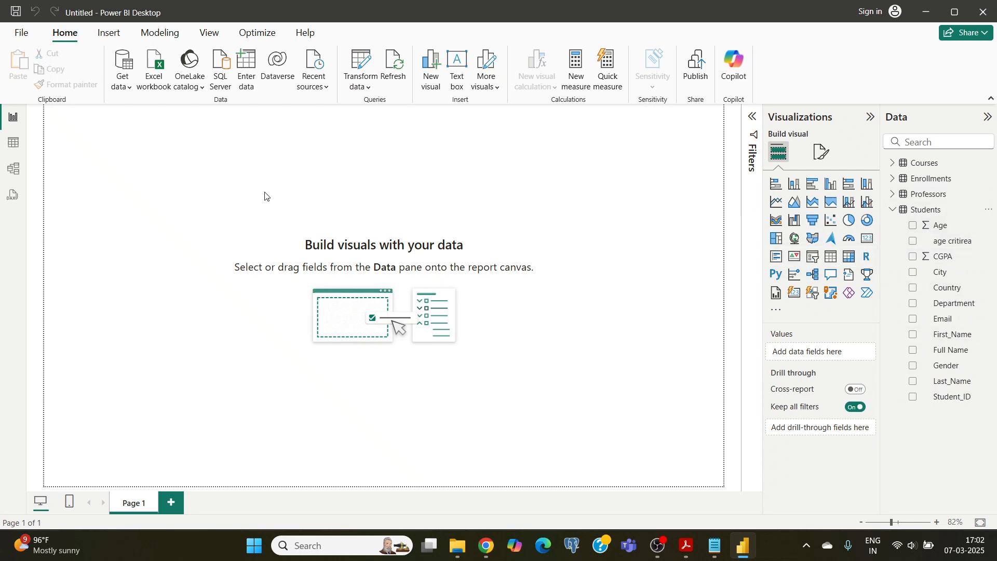
click(892, 209)
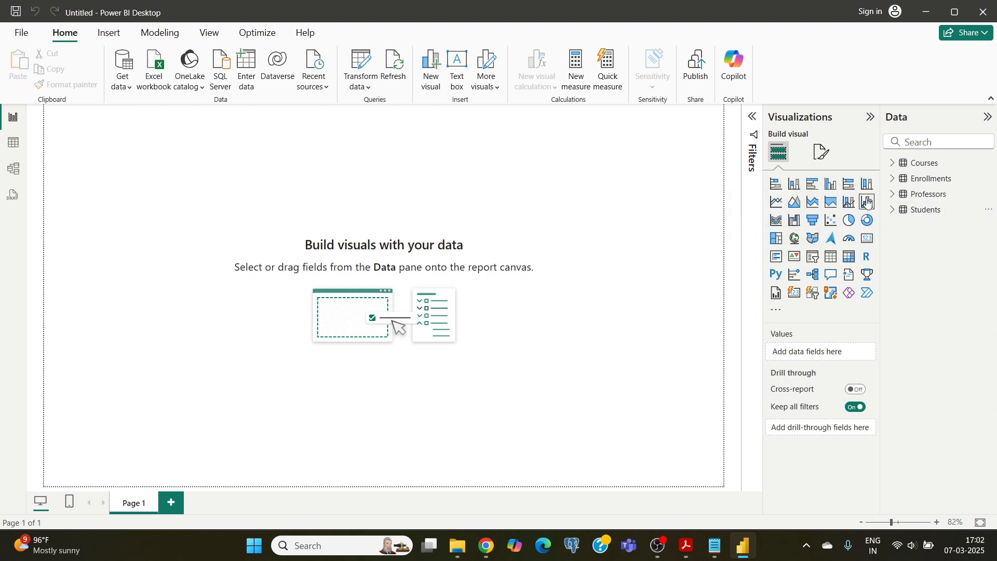
click(892, 211)
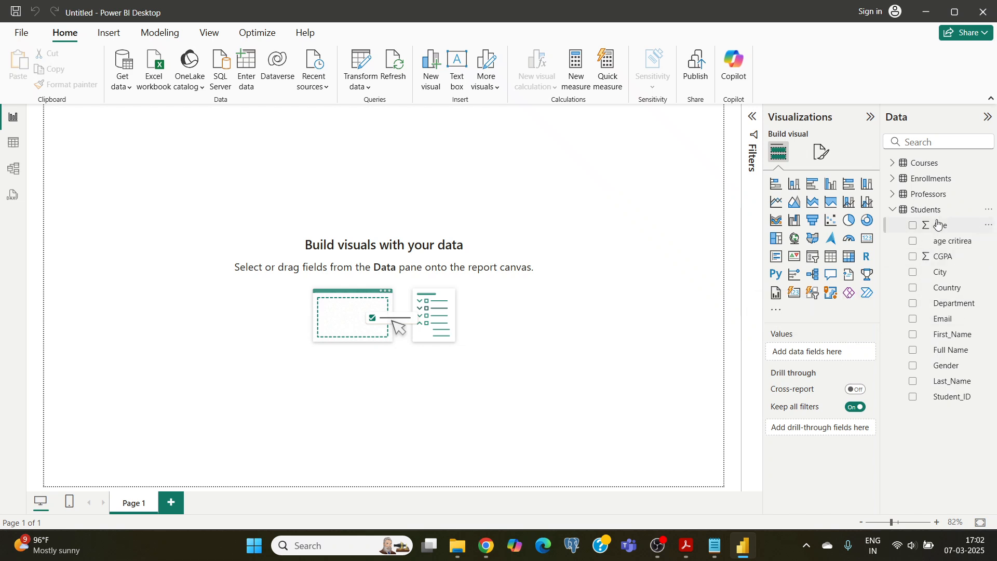
click(913, 398)
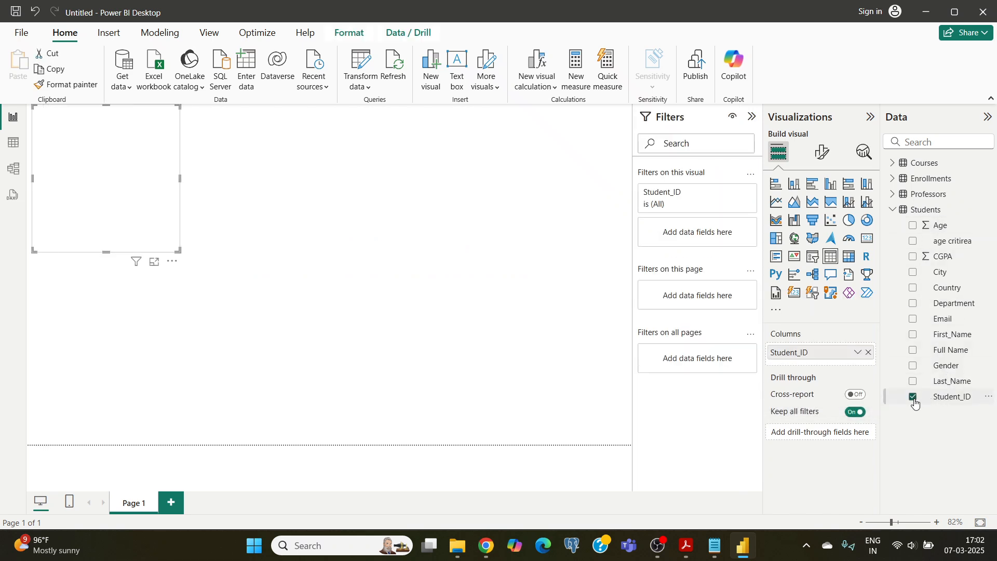
click(915, 260)
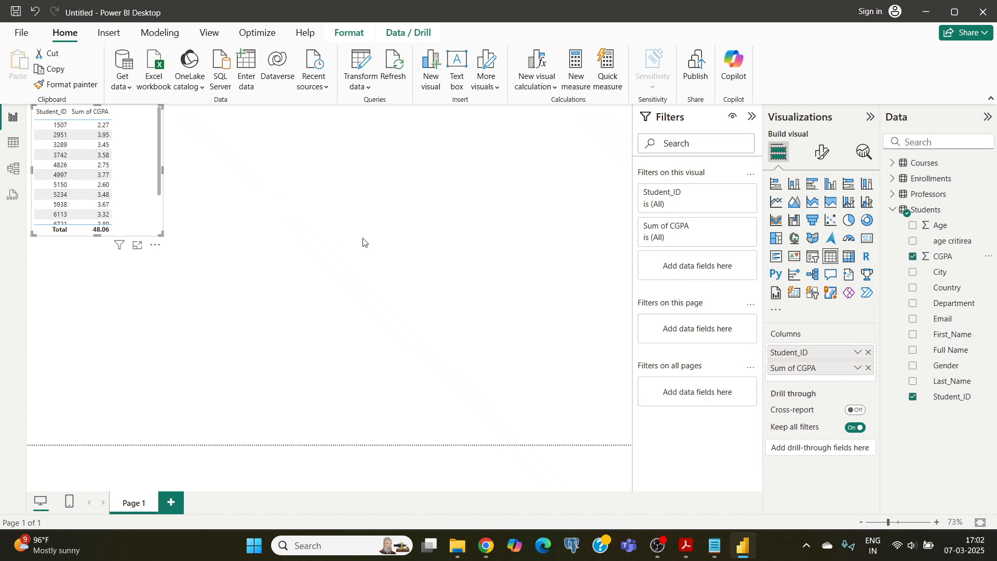
Convert the CGPA table visual to a stacked column chart, widen it across the page and move it slightly down
click(794, 185)
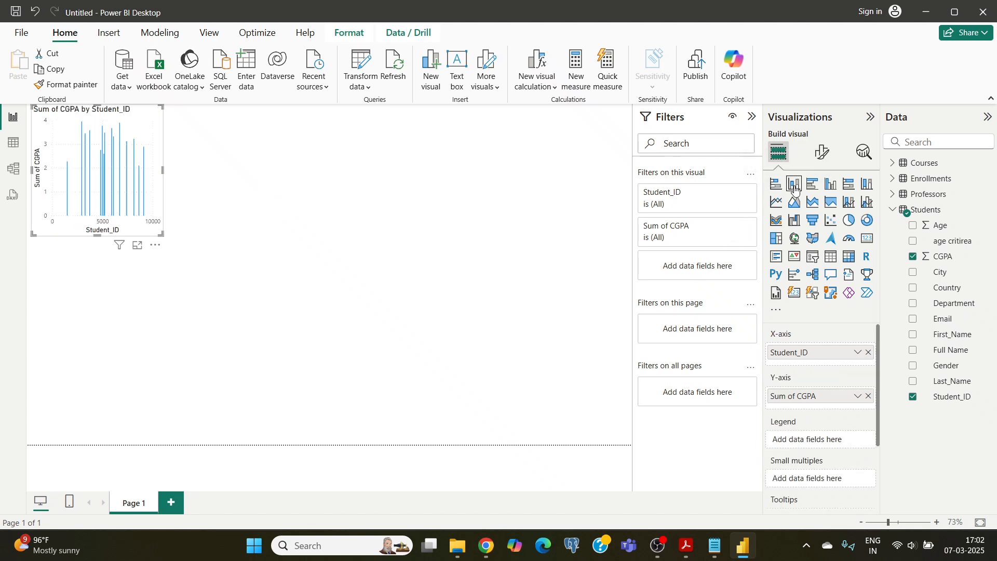
drag(163, 170, 499, 193)
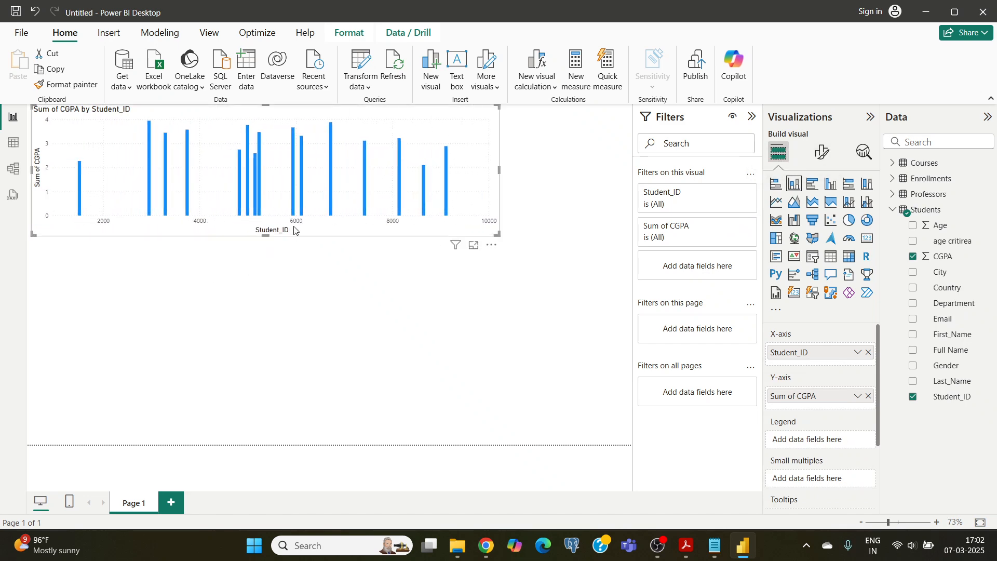
drag(306, 196, 305, 218)
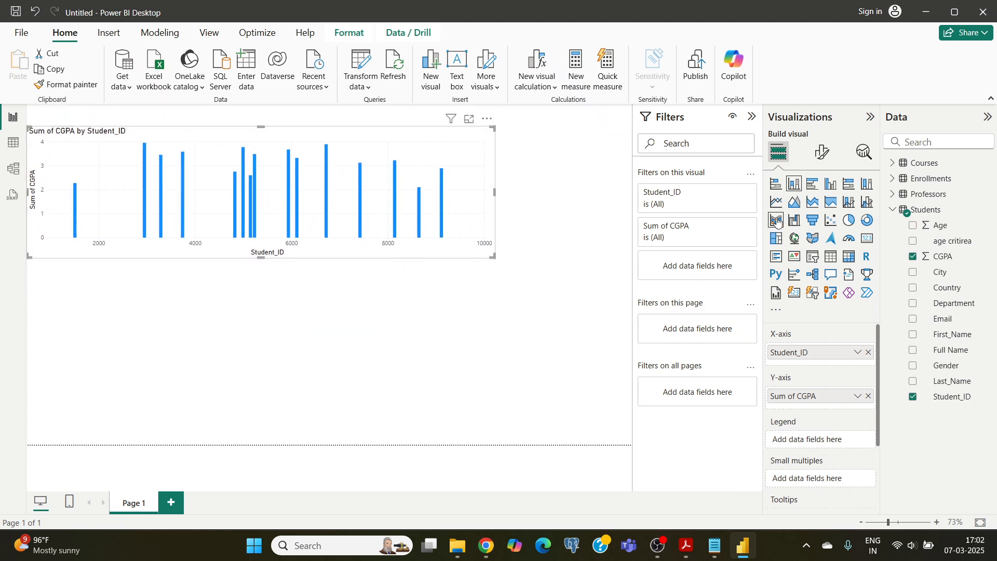
Try pie, clustered bar, line, clustered column and 100% stacked versions of the CGPA visual and return it to a stacked column chart
click(850, 223)
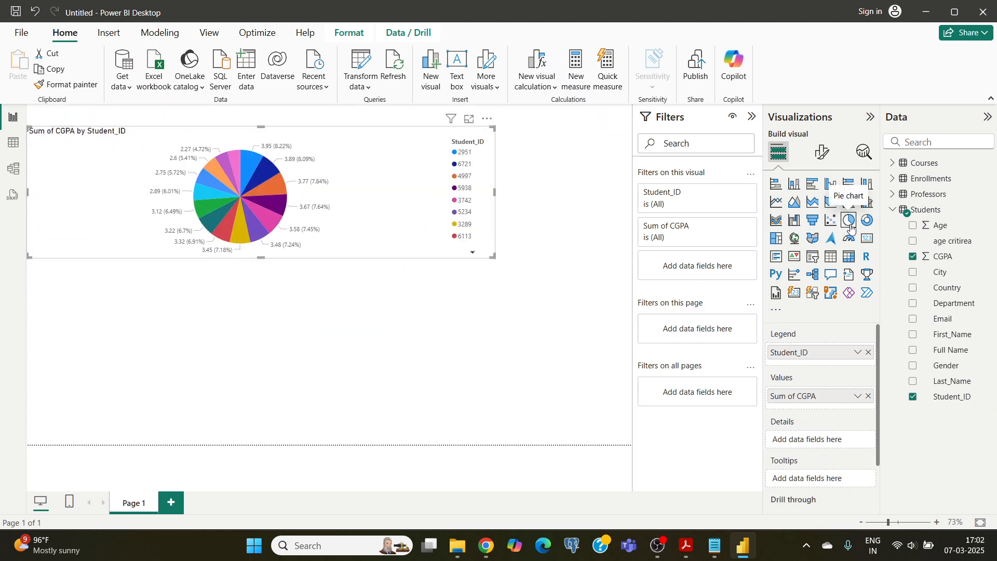
click(813, 185)
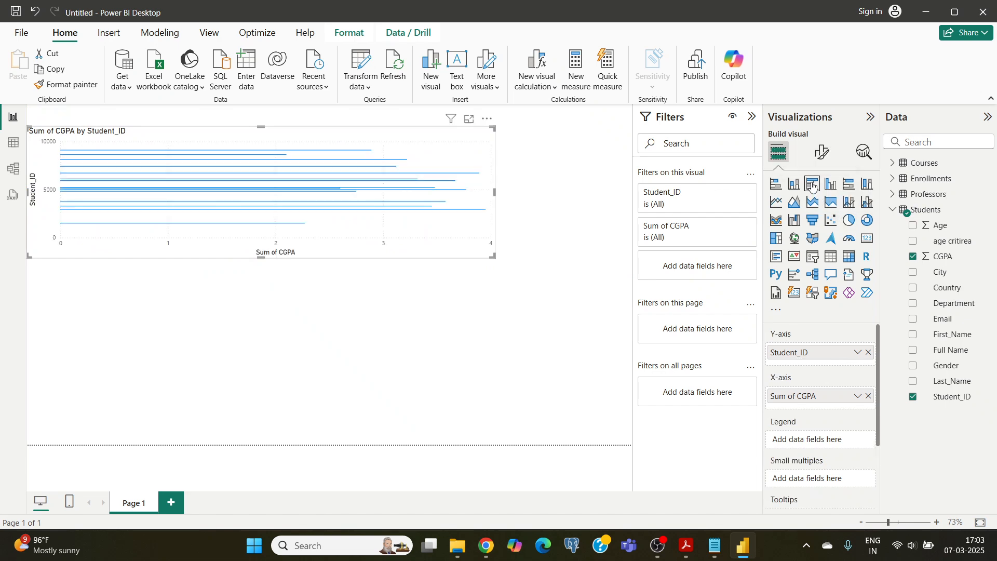
click(778, 207)
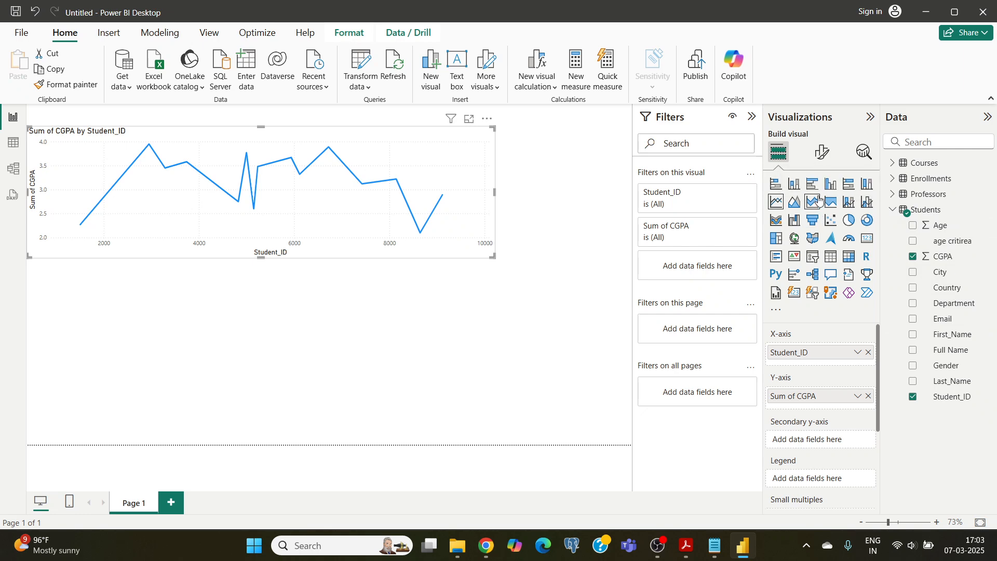
click(831, 184)
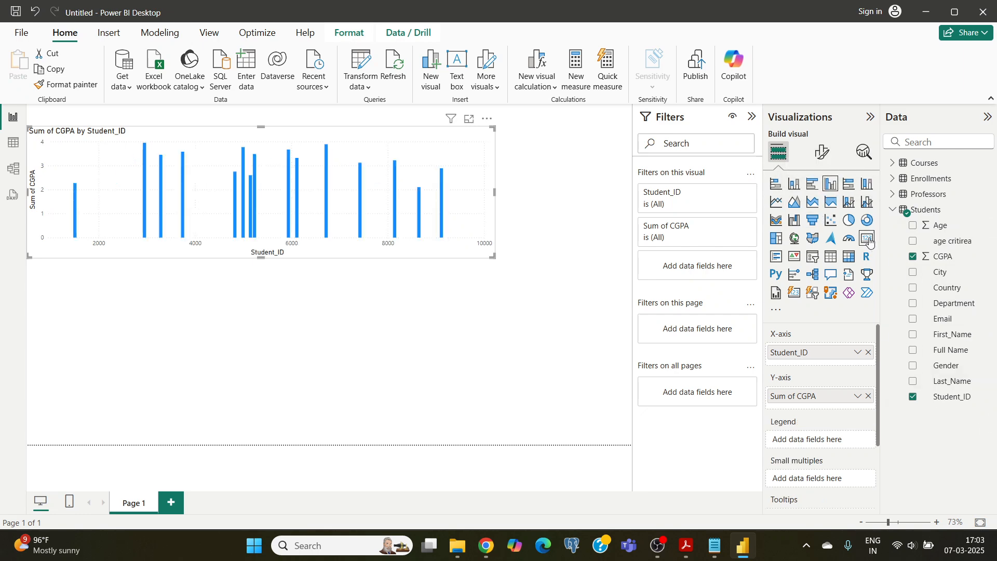
click(866, 186)
click(853, 188)
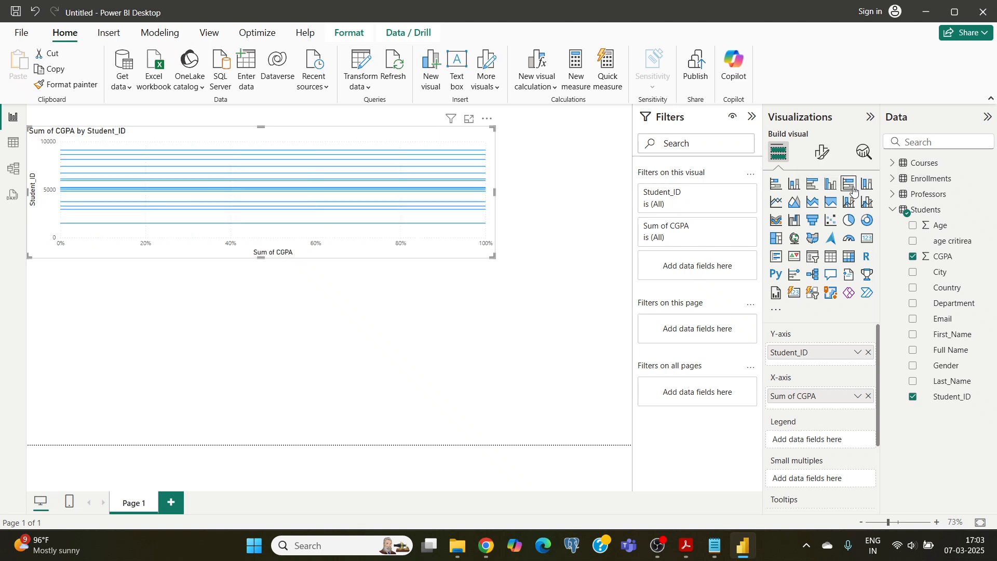
click(777, 186)
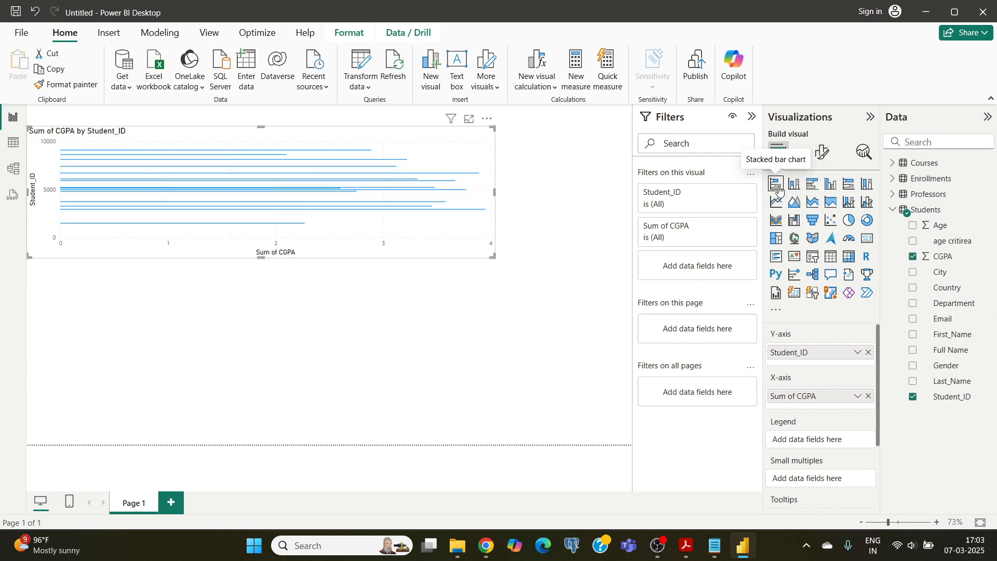
click(813, 185)
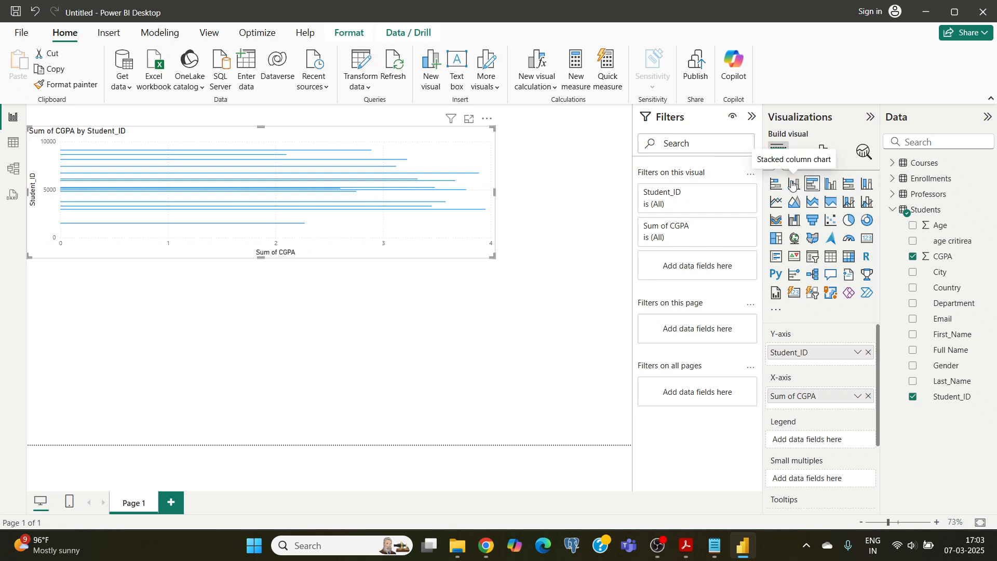
click(794, 184)
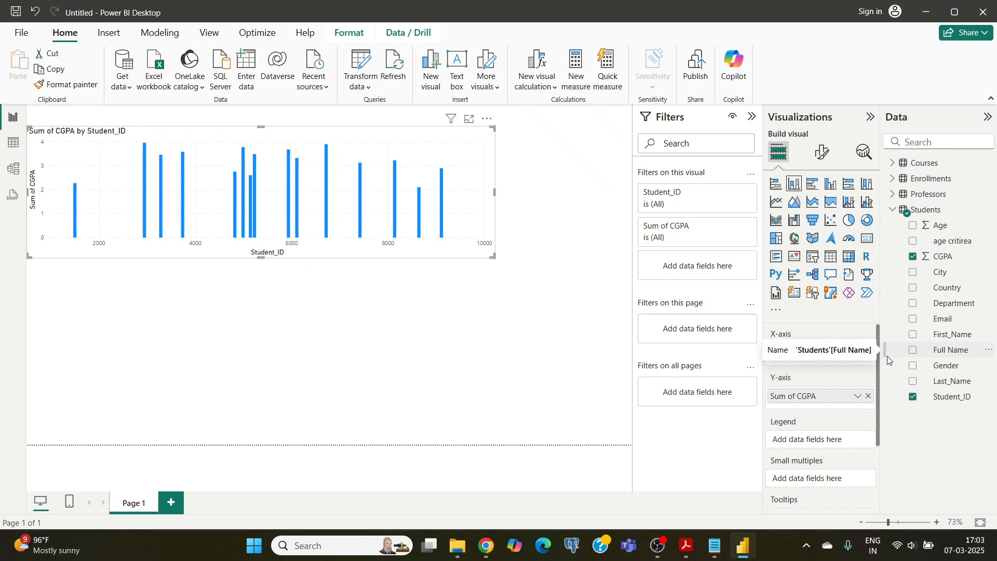
click(675, 486)
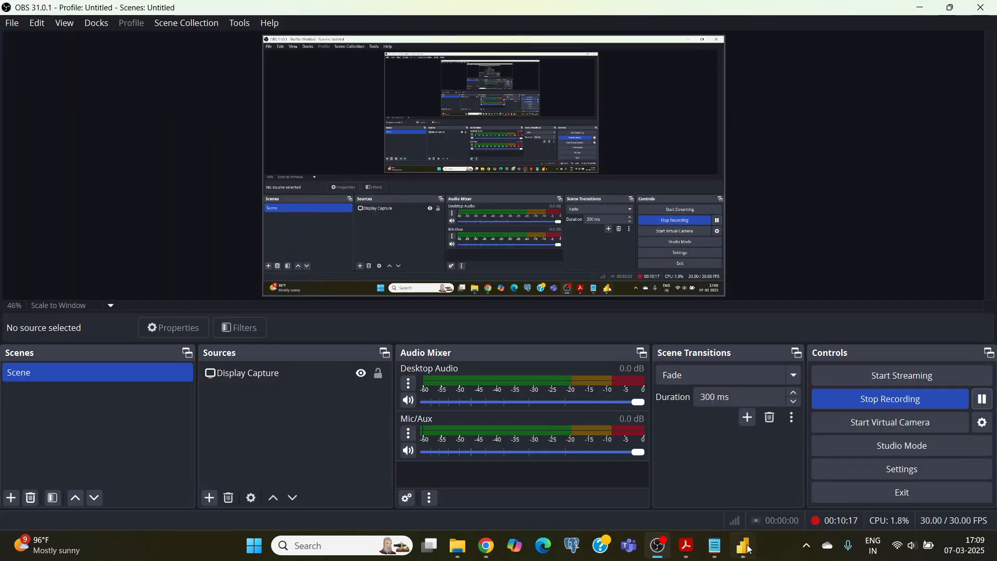
click(747, 546)
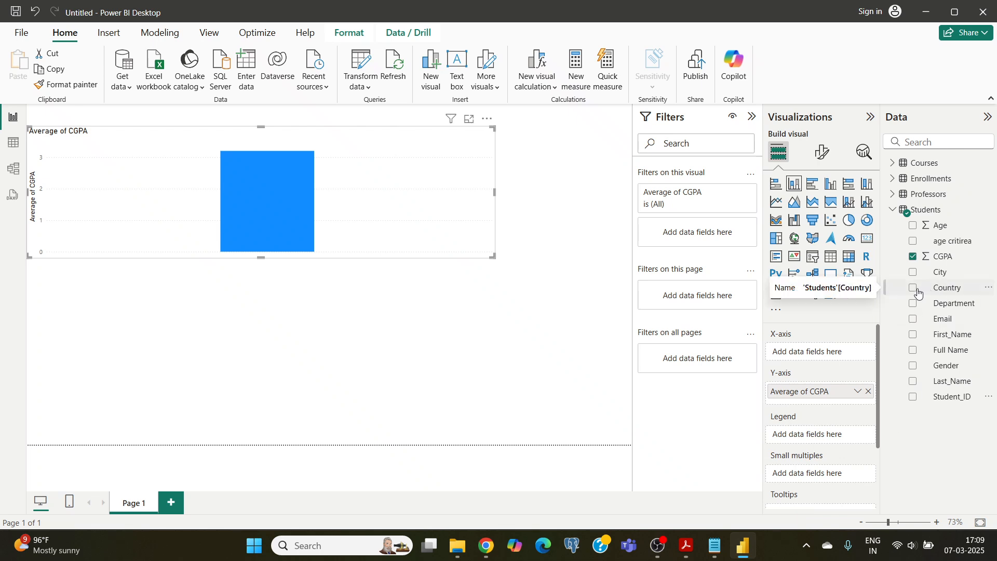
Add the Full Name field to the X-axis of the average CGPA chart and compare the first and last bars
click(914, 351)
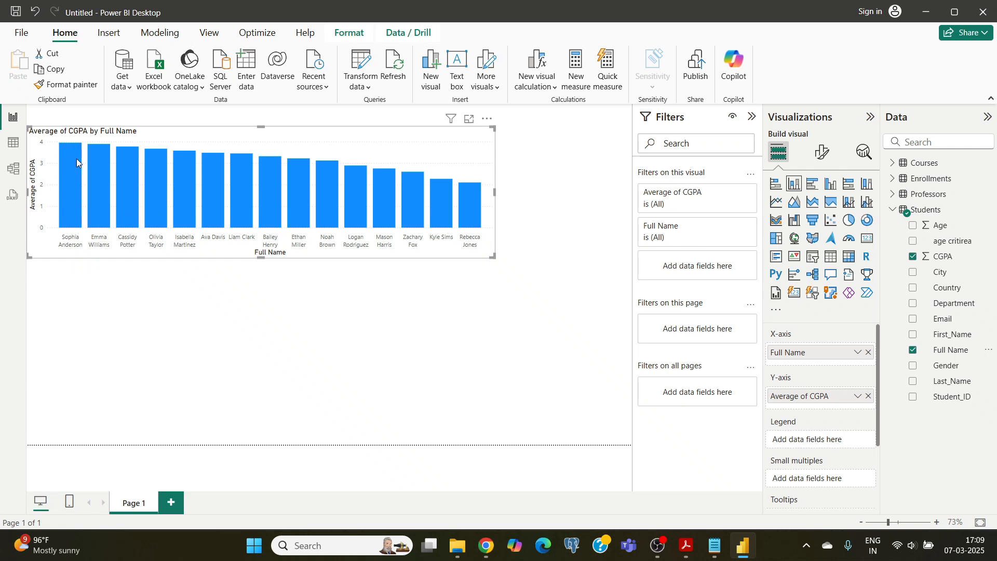
mouse_move(77, 163)
mouse_move(471, 211)
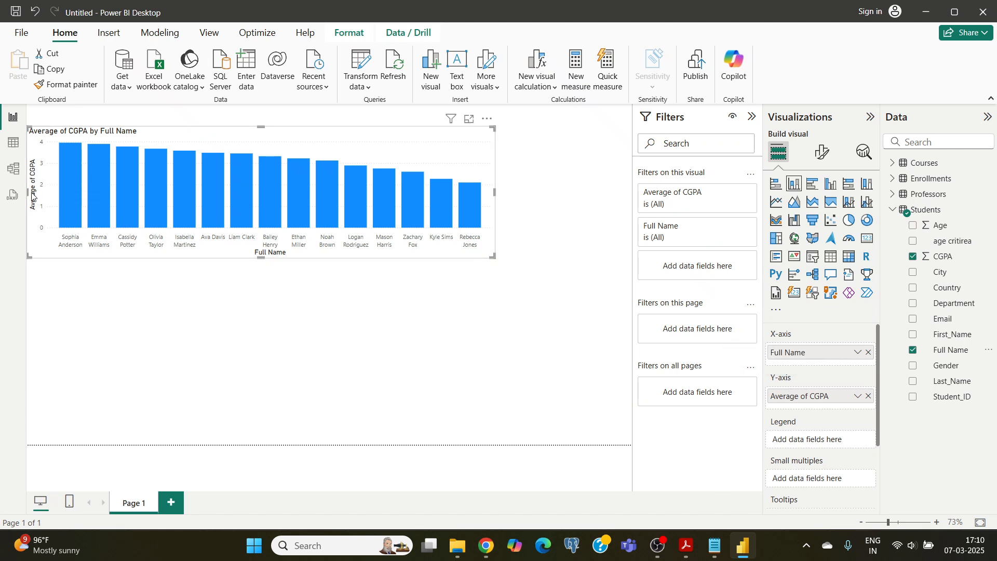
Switch the chart's CGPA aggregation to Sum and back to Average
click(857, 397)
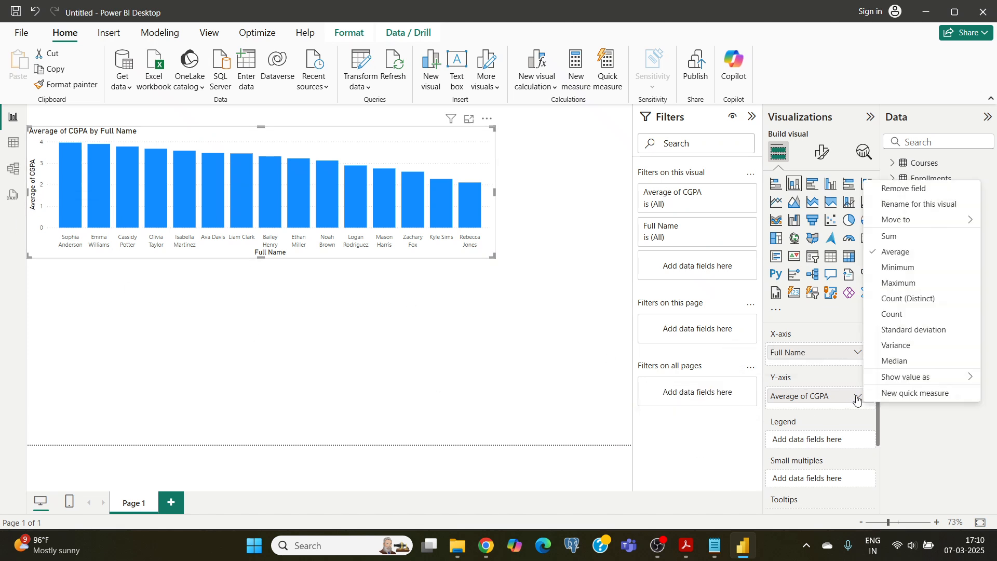
click(889, 236)
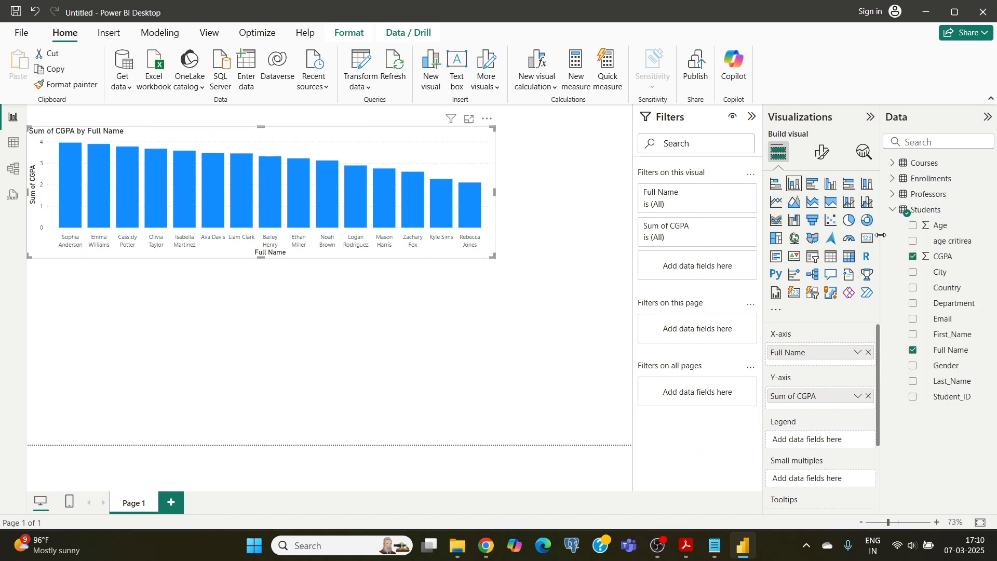
click(857, 397)
click(888, 252)
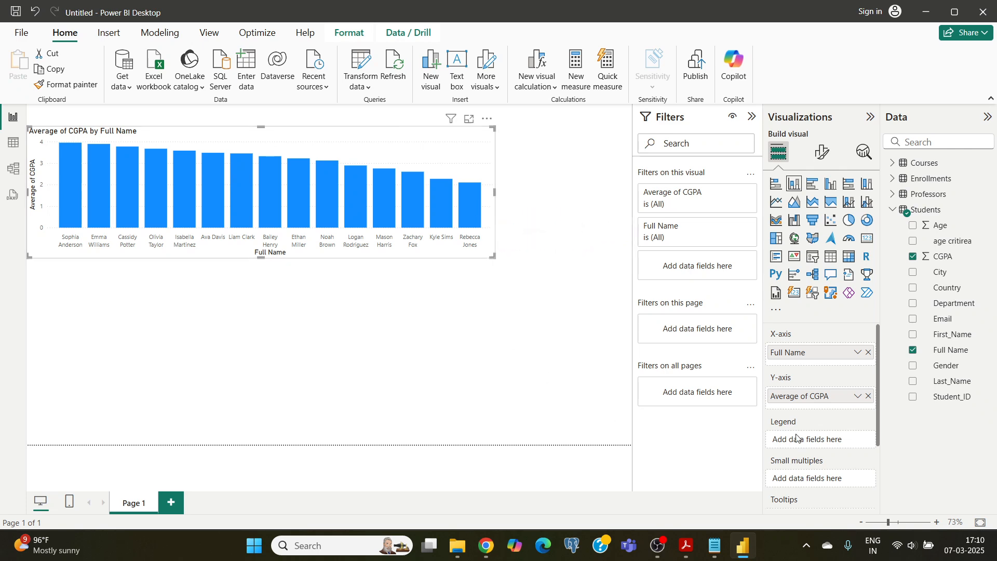
Filter the chart to students whose Average of CGPA is greater than 3 and inspect the first bar's value
click(732, 193)
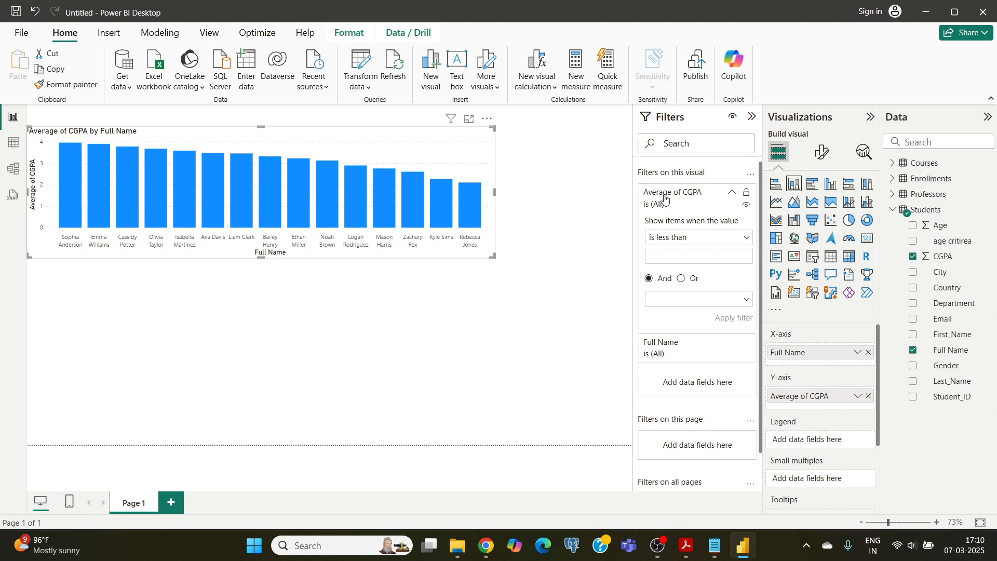
click(731, 196)
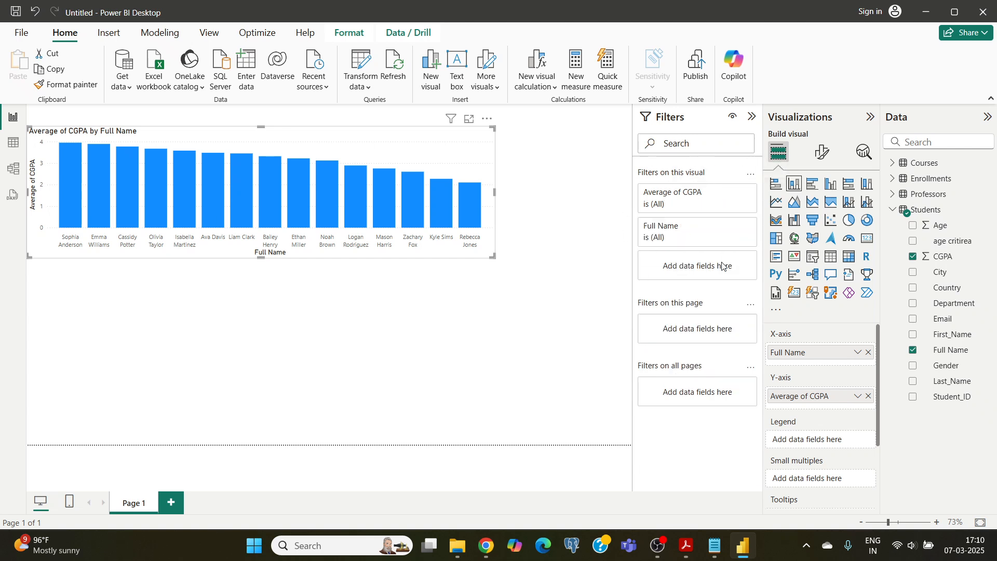
click(732, 195)
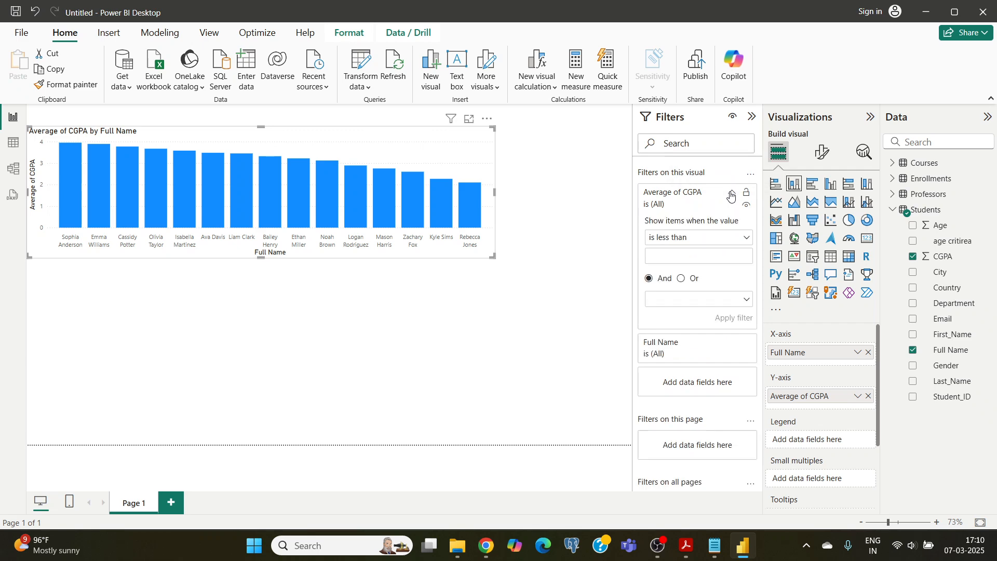
click(745, 239)
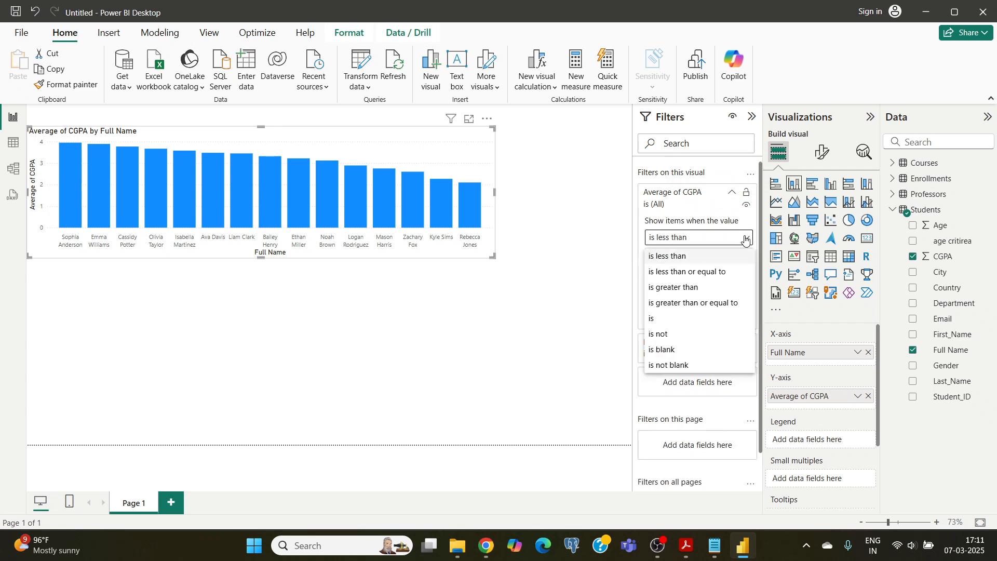
click(678, 289)
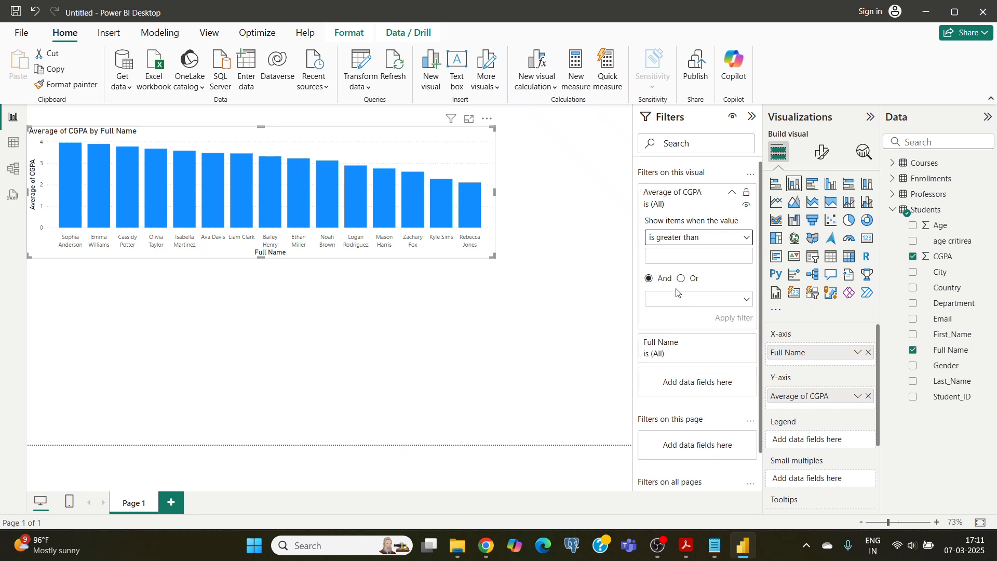
click(661, 257)
text(3)
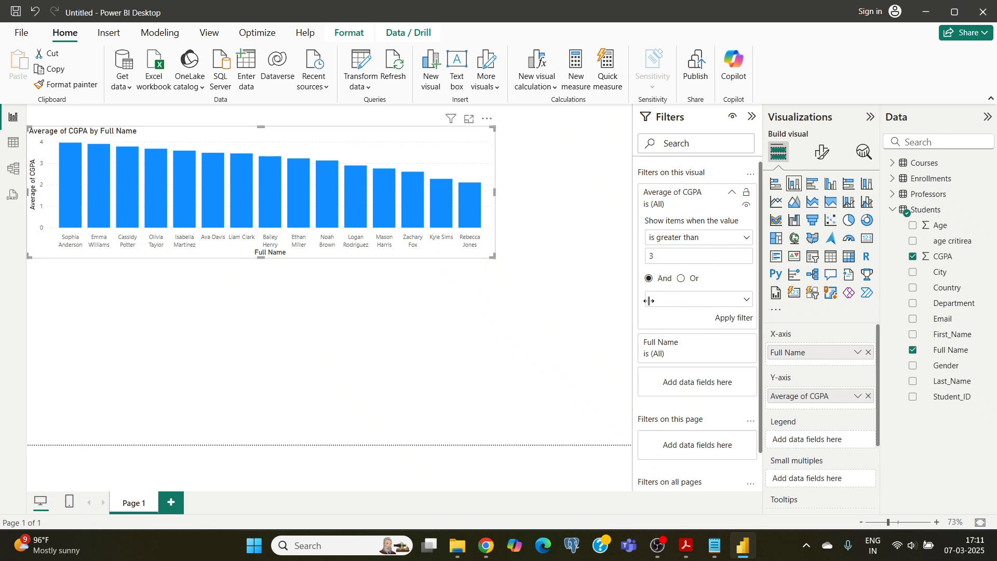
click(735, 319)
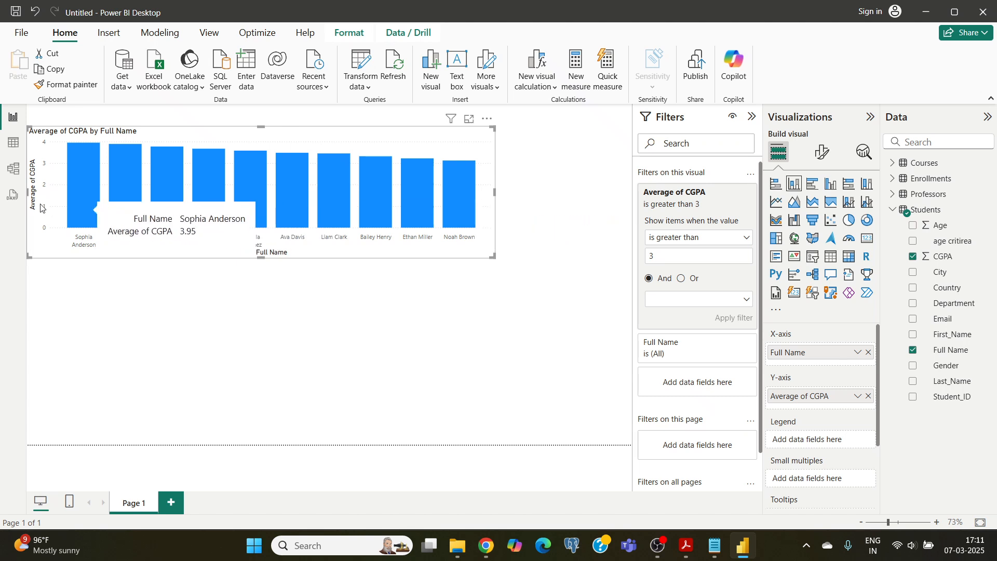
mouse_move(81, 212)
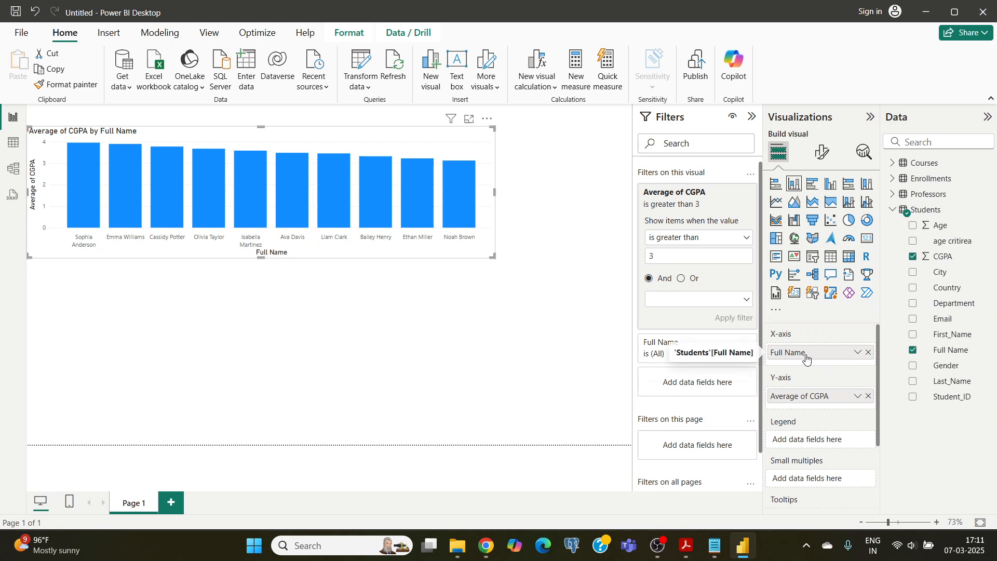
Replace Full Name with Age on the CGPA chart's X-axis and also add Sum of Age to the Y-axis
click(868, 355)
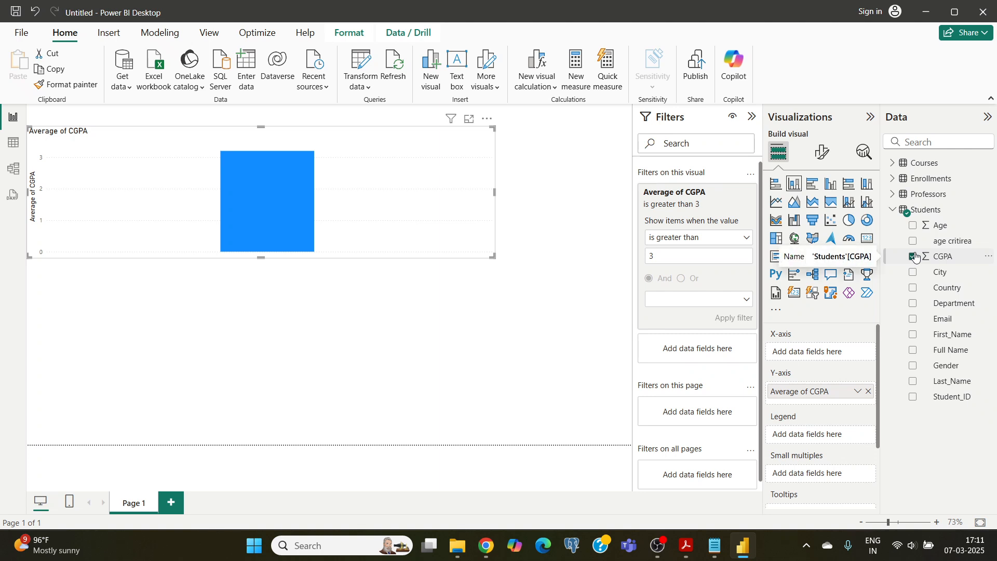
click(913, 226)
drag(913, 230, 791, 356)
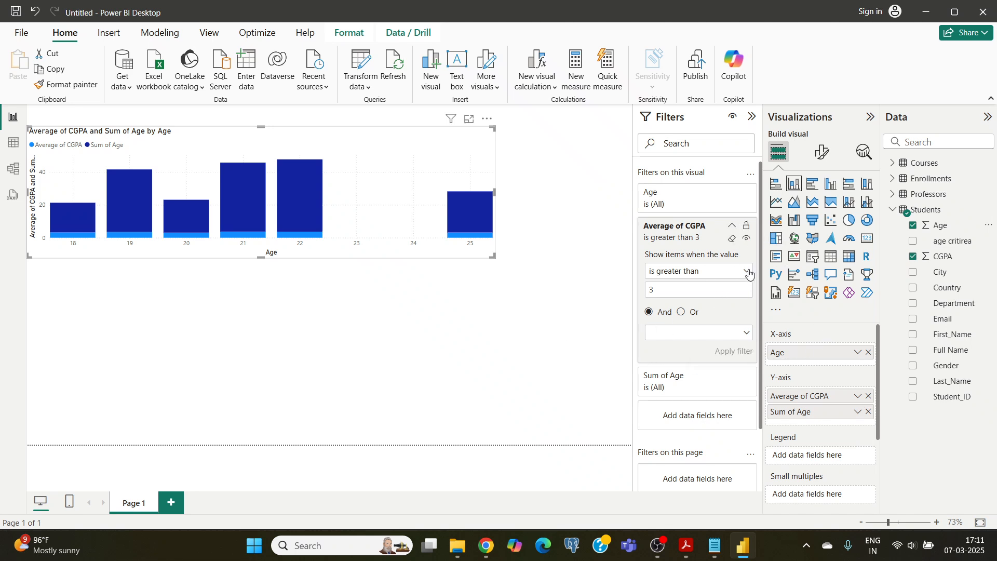
click(749, 270)
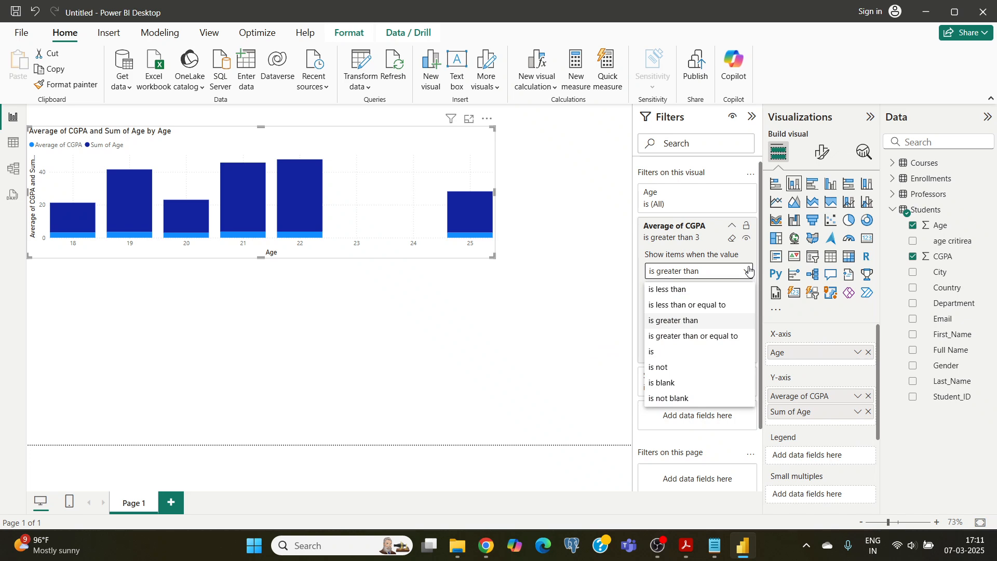
click(748, 270)
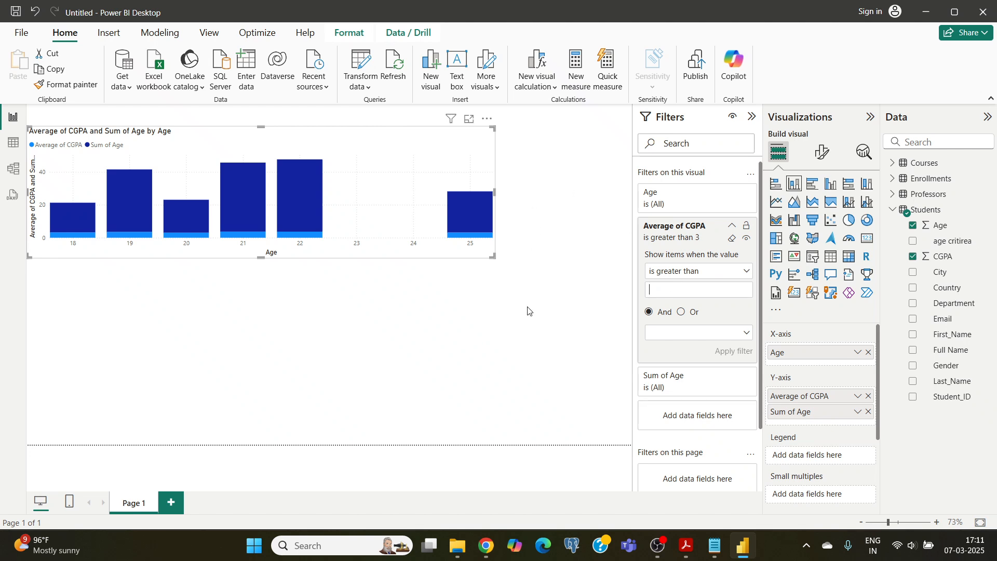
click(731, 229)
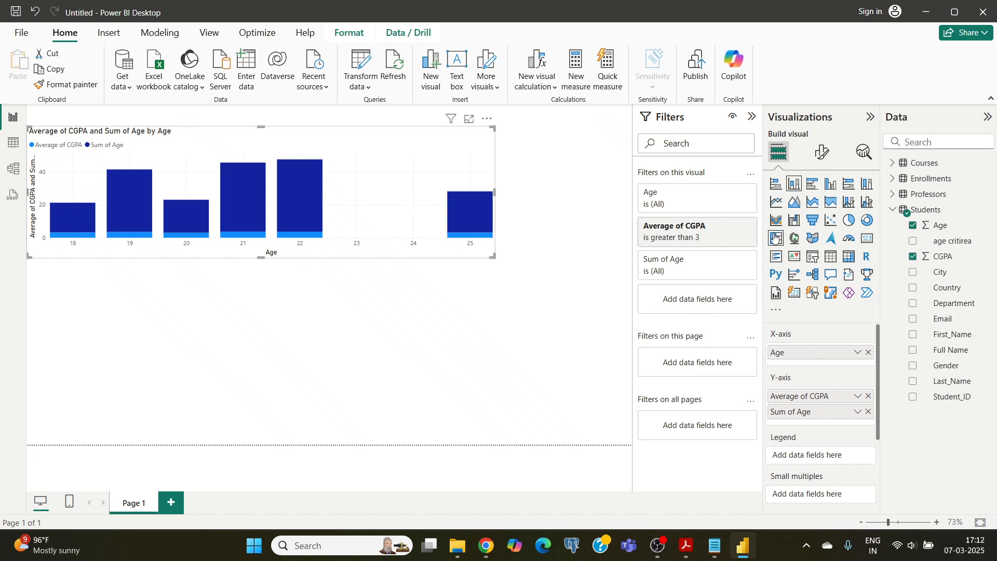
click(731, 229)
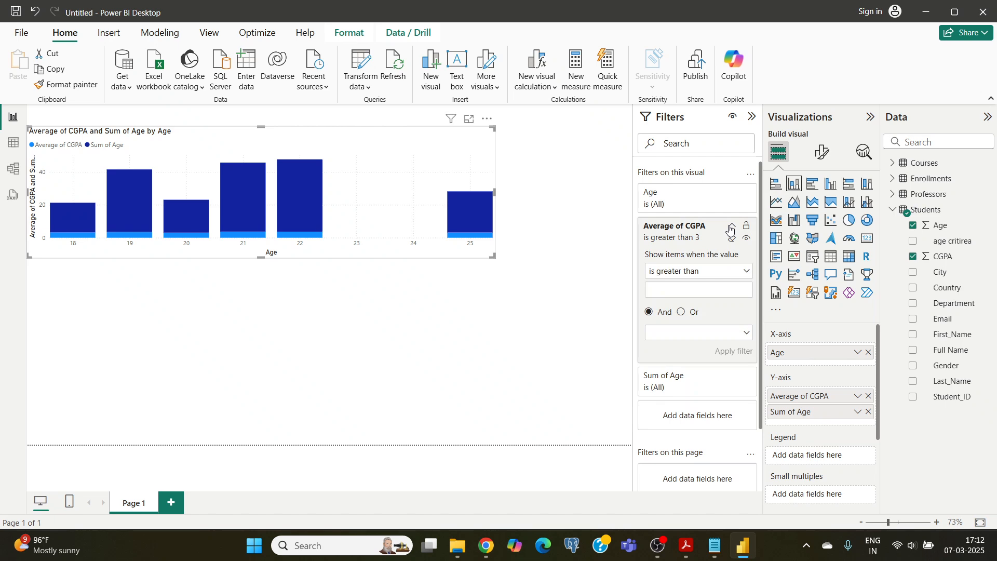
click(731, 227)
click(732, 227)
scroll(683, 388, down, 2)
scroll(682, 378, up, 2)
click(658, 545)
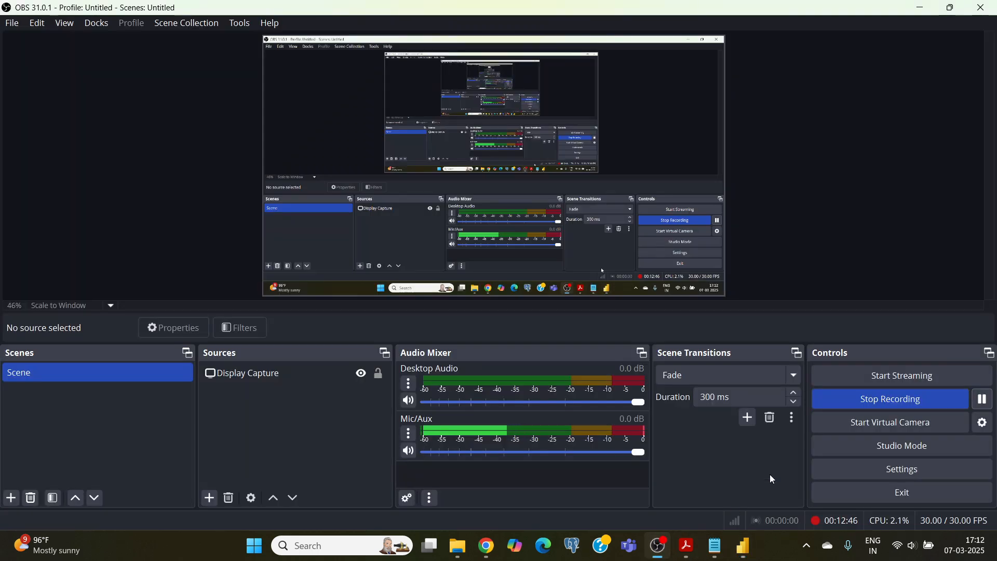
click(744, 548)
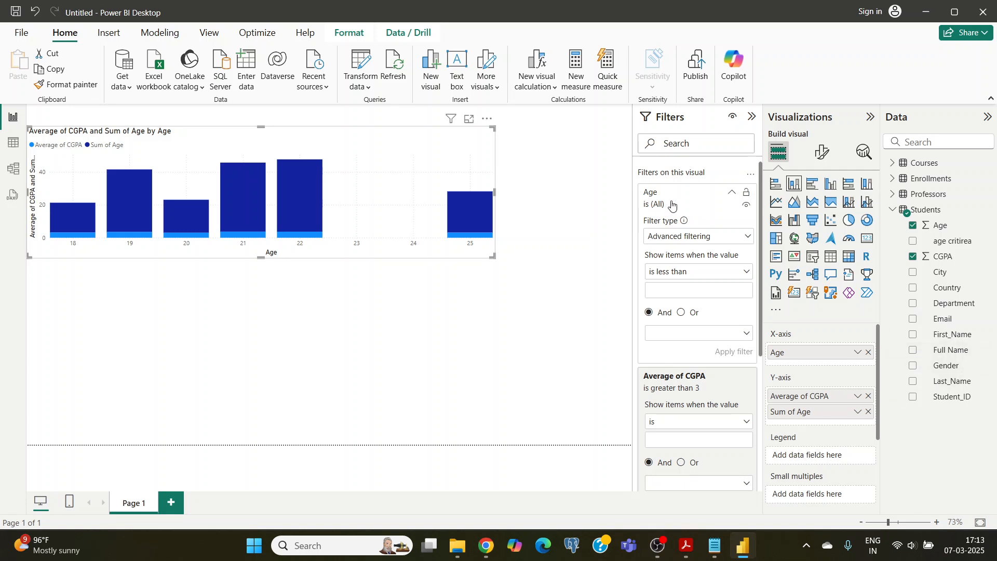
Clear the Average of CGPA filter from the chart by age
click(722, 199)
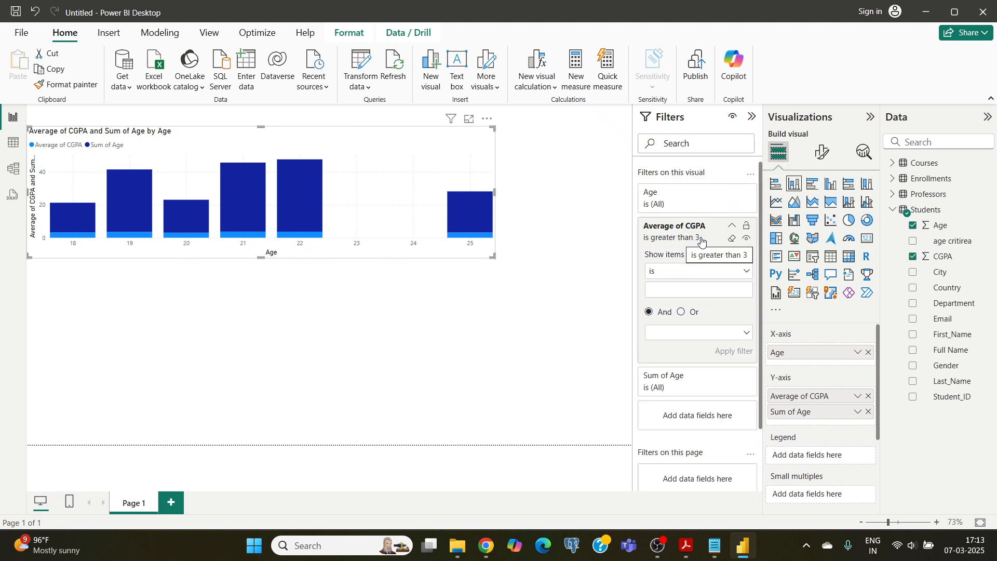
click(733, 242)
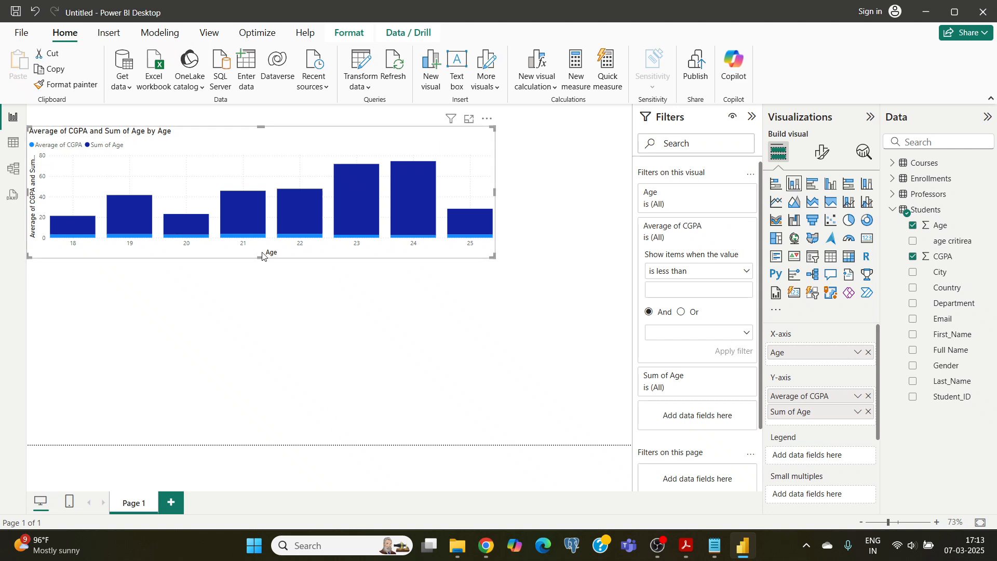
Try pie, donut, area, line, stacked area, 100% stacked and clustered versions of the chart by age and return it to a stacked column chart
click(850, 222)
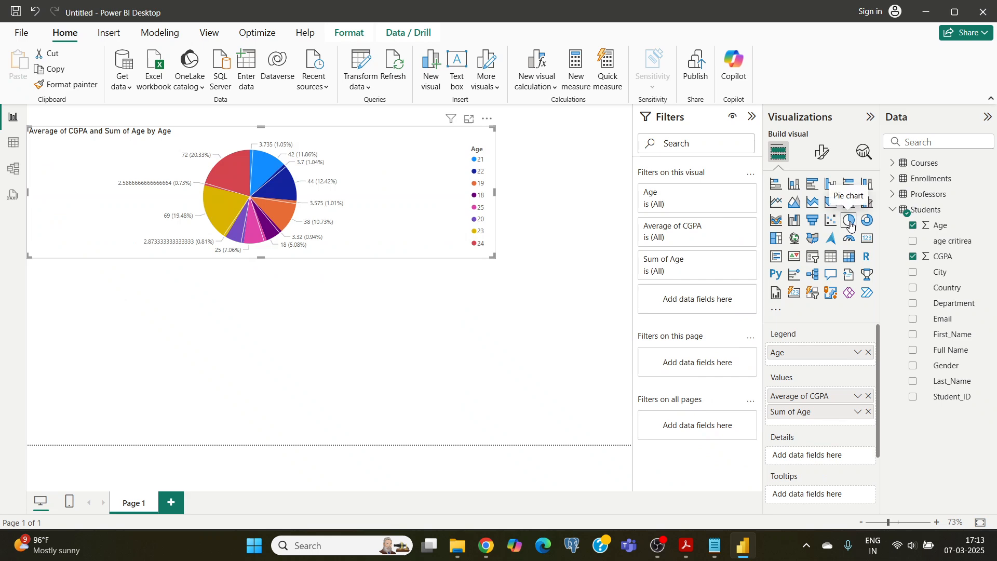
click(865, 222)
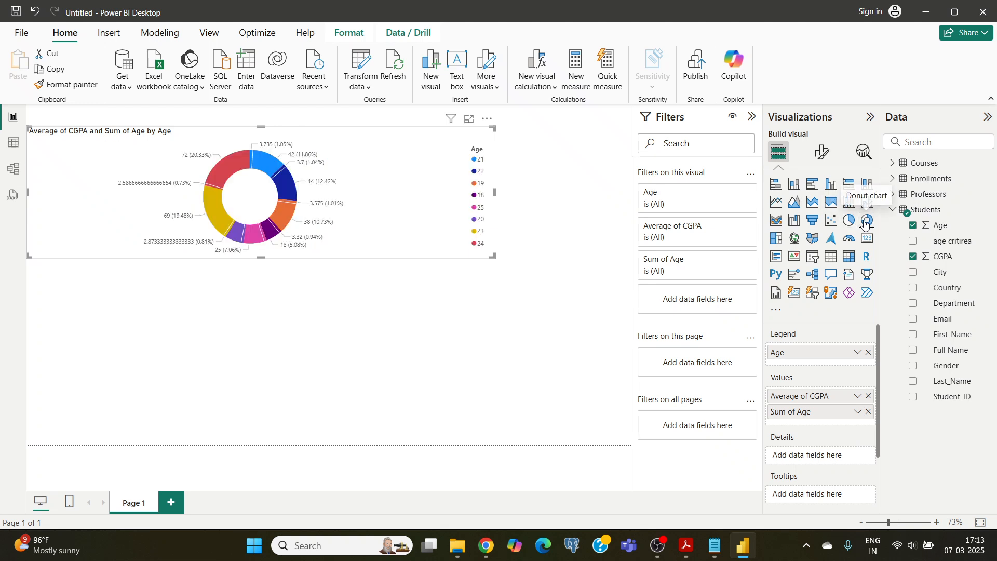
click(794, 203)
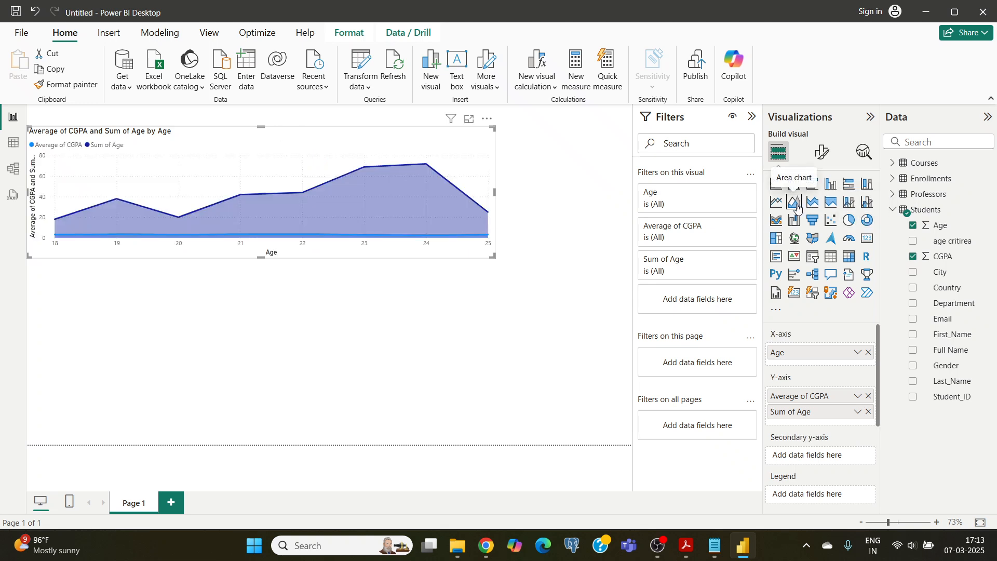
click(776, 203)
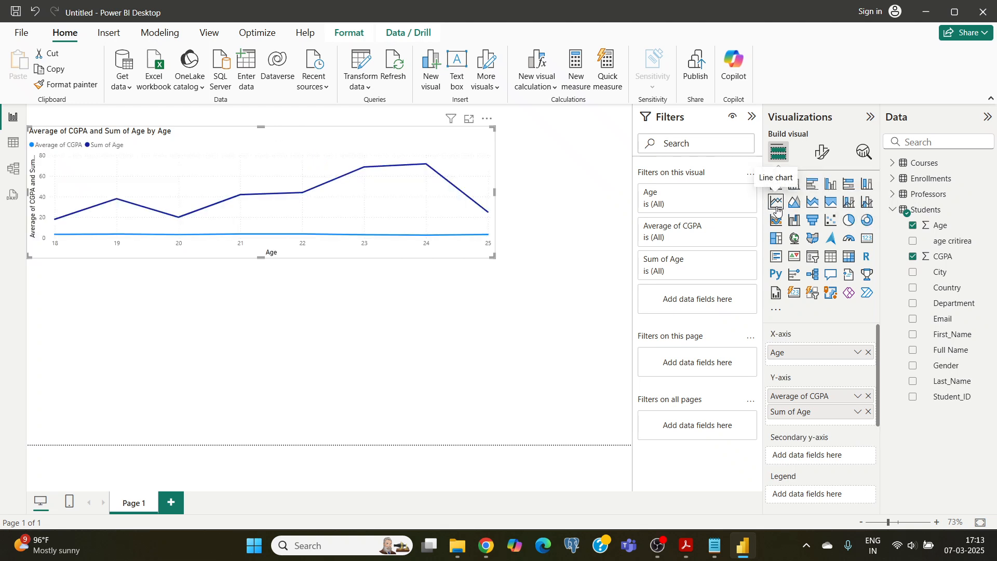
click(831, 202)
click(812, 202)
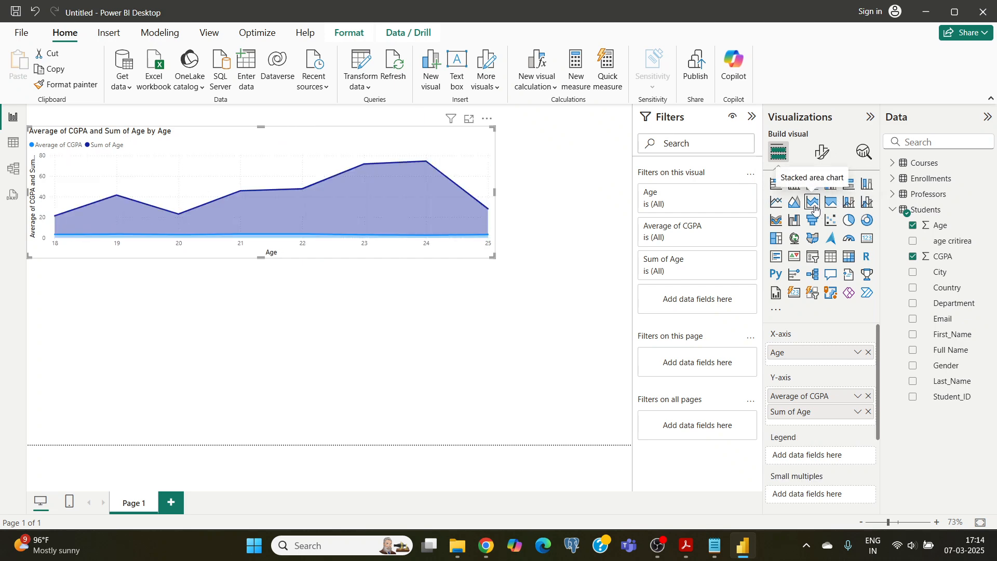
click(850, 184)
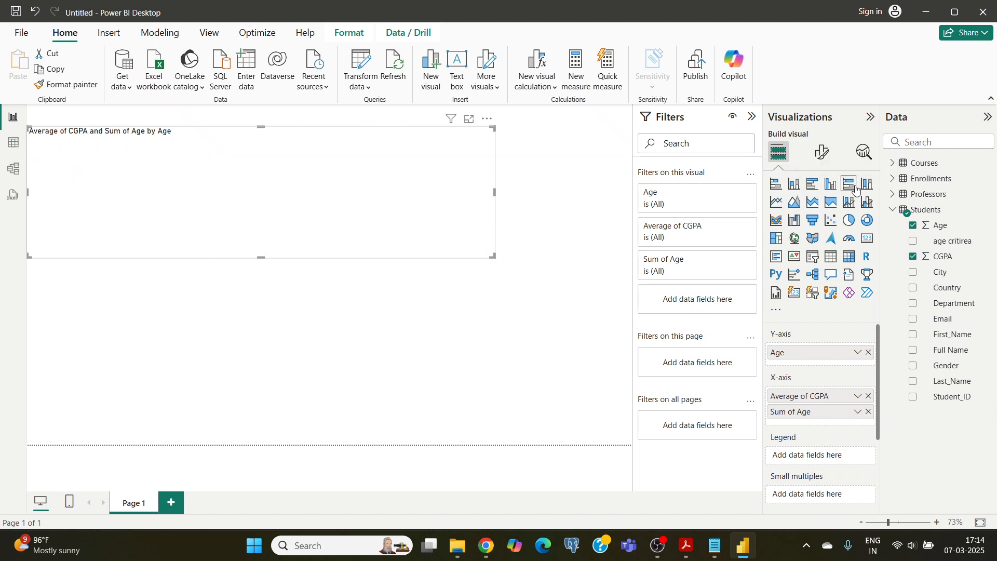
click(866, 186)
click(831, 185)
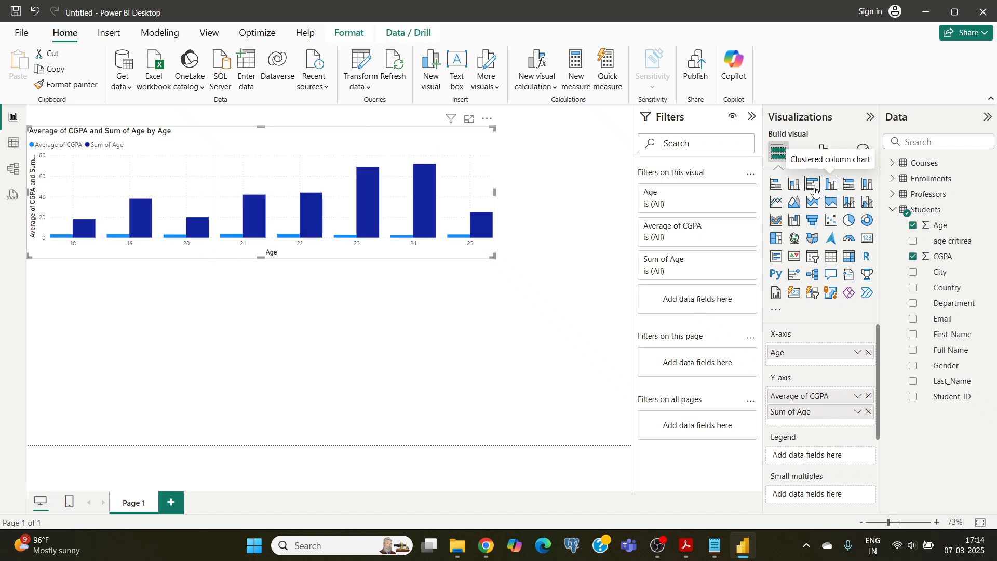
click(810, 188)
click(798, 190)
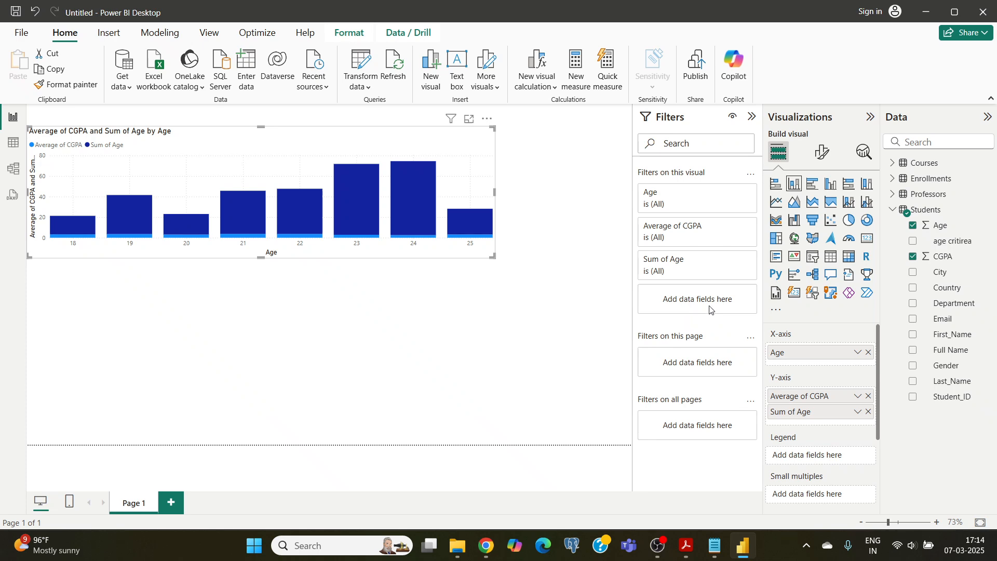
click(659, 546)
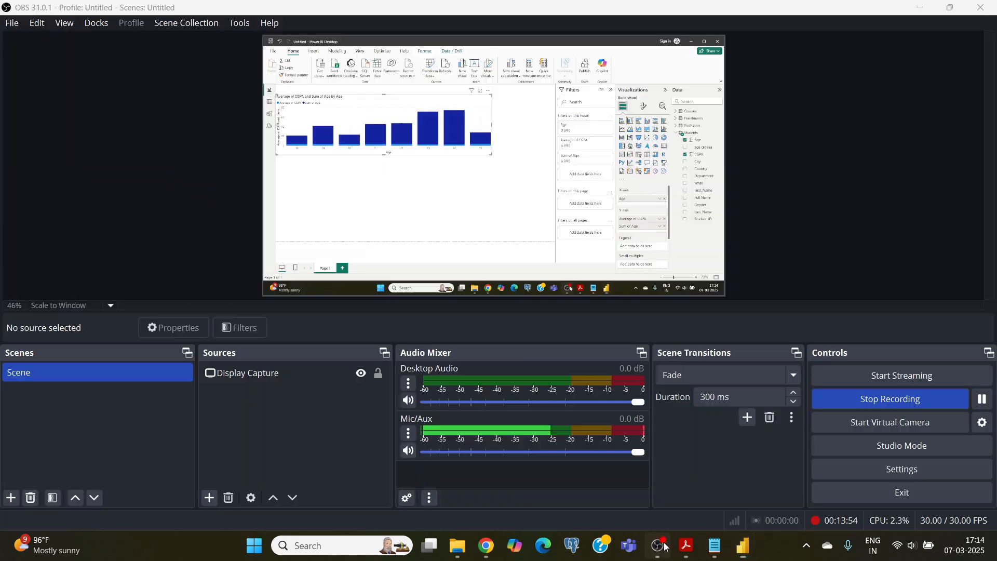